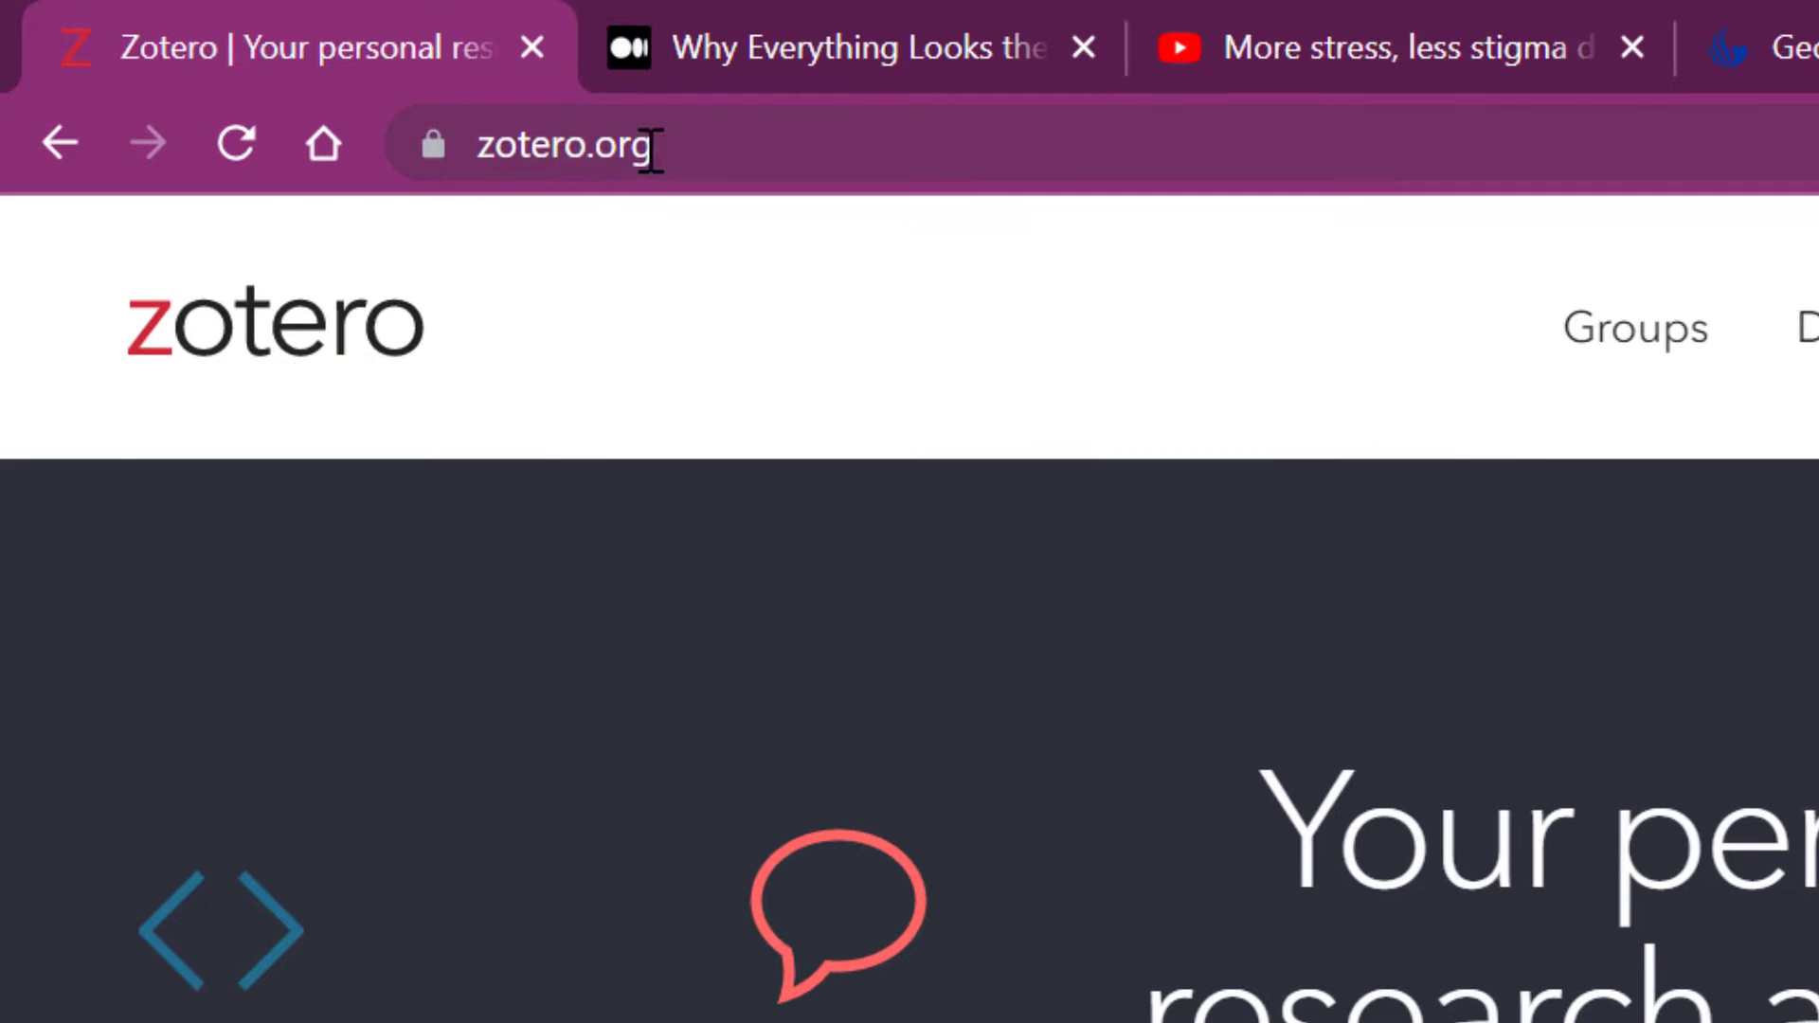
Step: Open the Zotero download page from zotero.org and view the Windows program and Chrome Connector download options
left_click(669, 144)
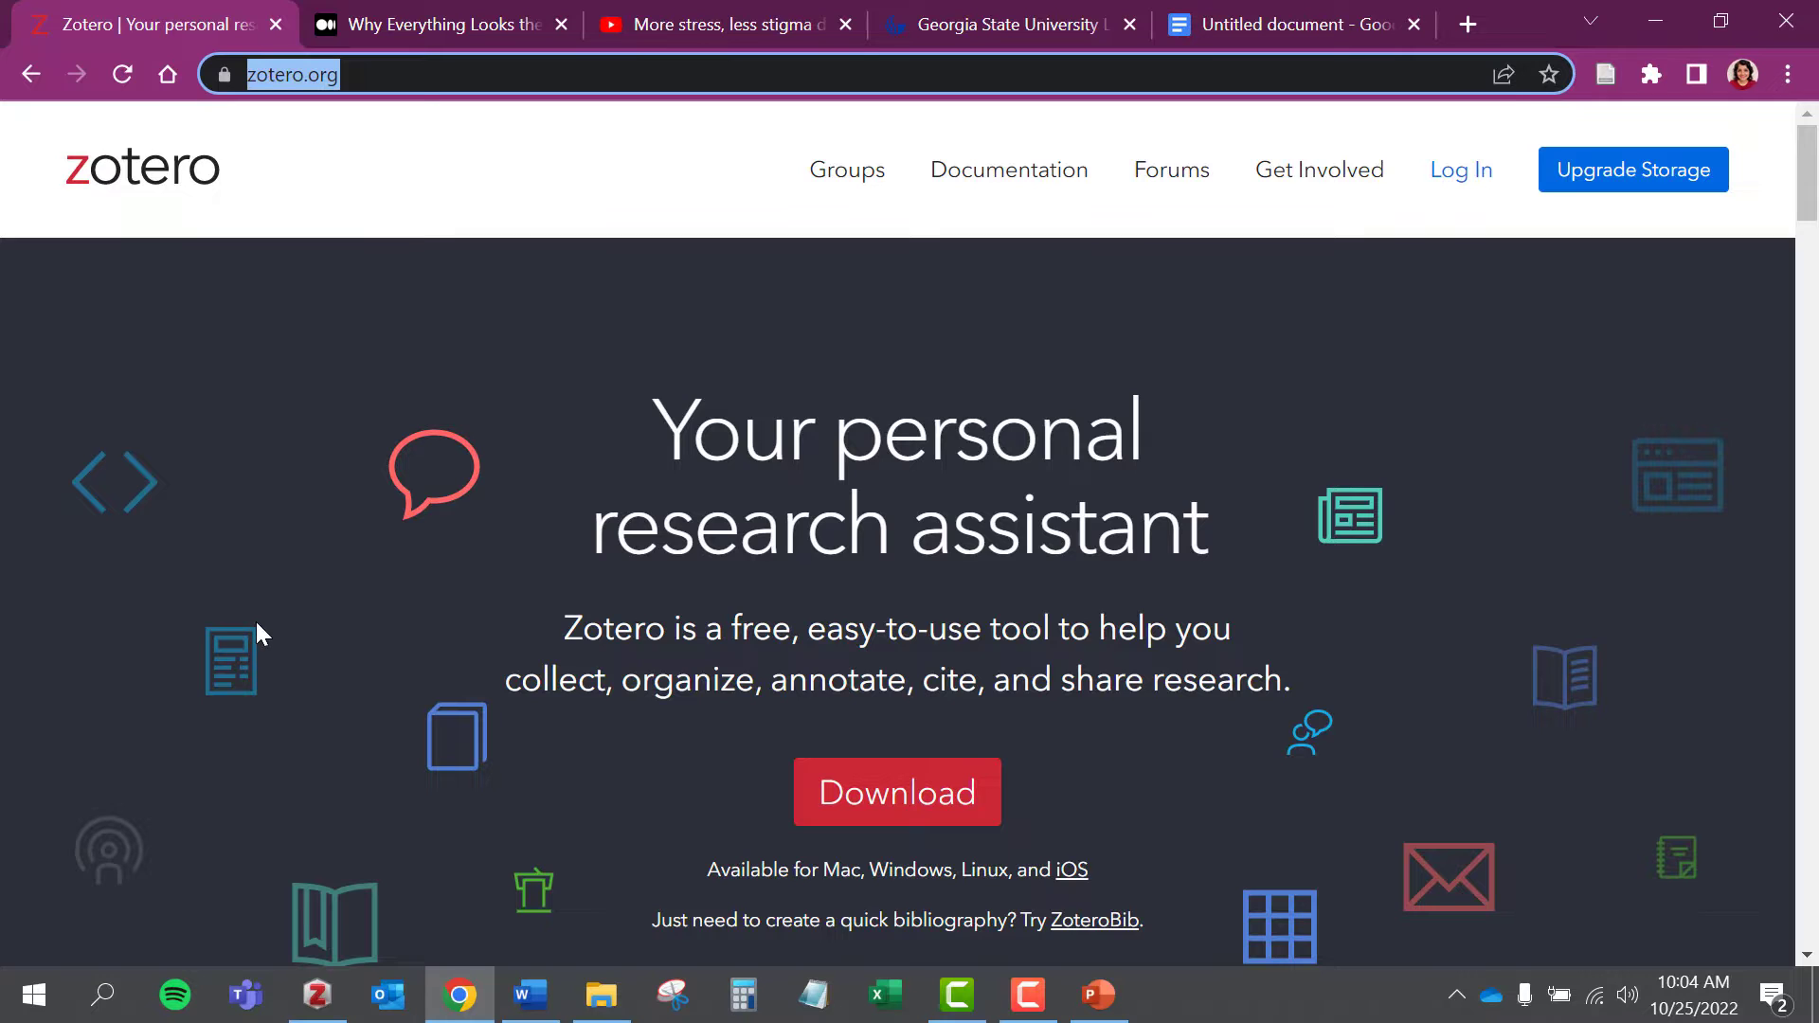
left_click(940, 814)
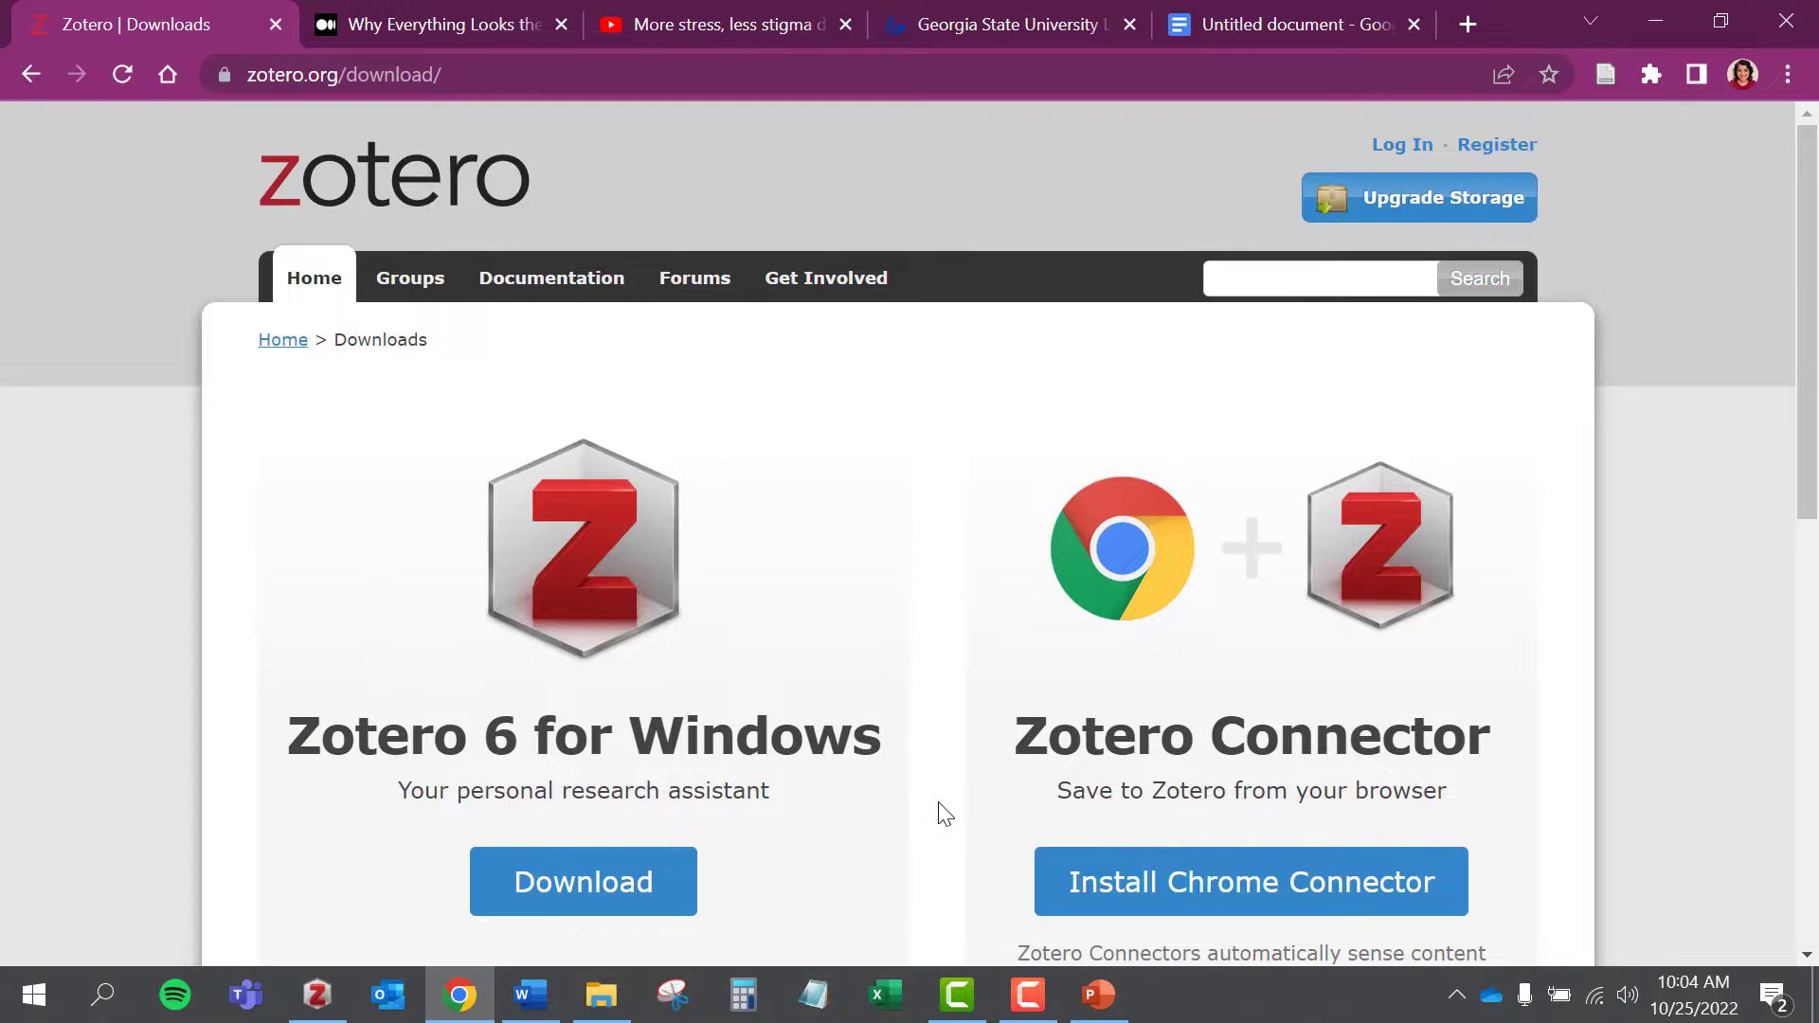
scroll(943, 813, "down", 3)
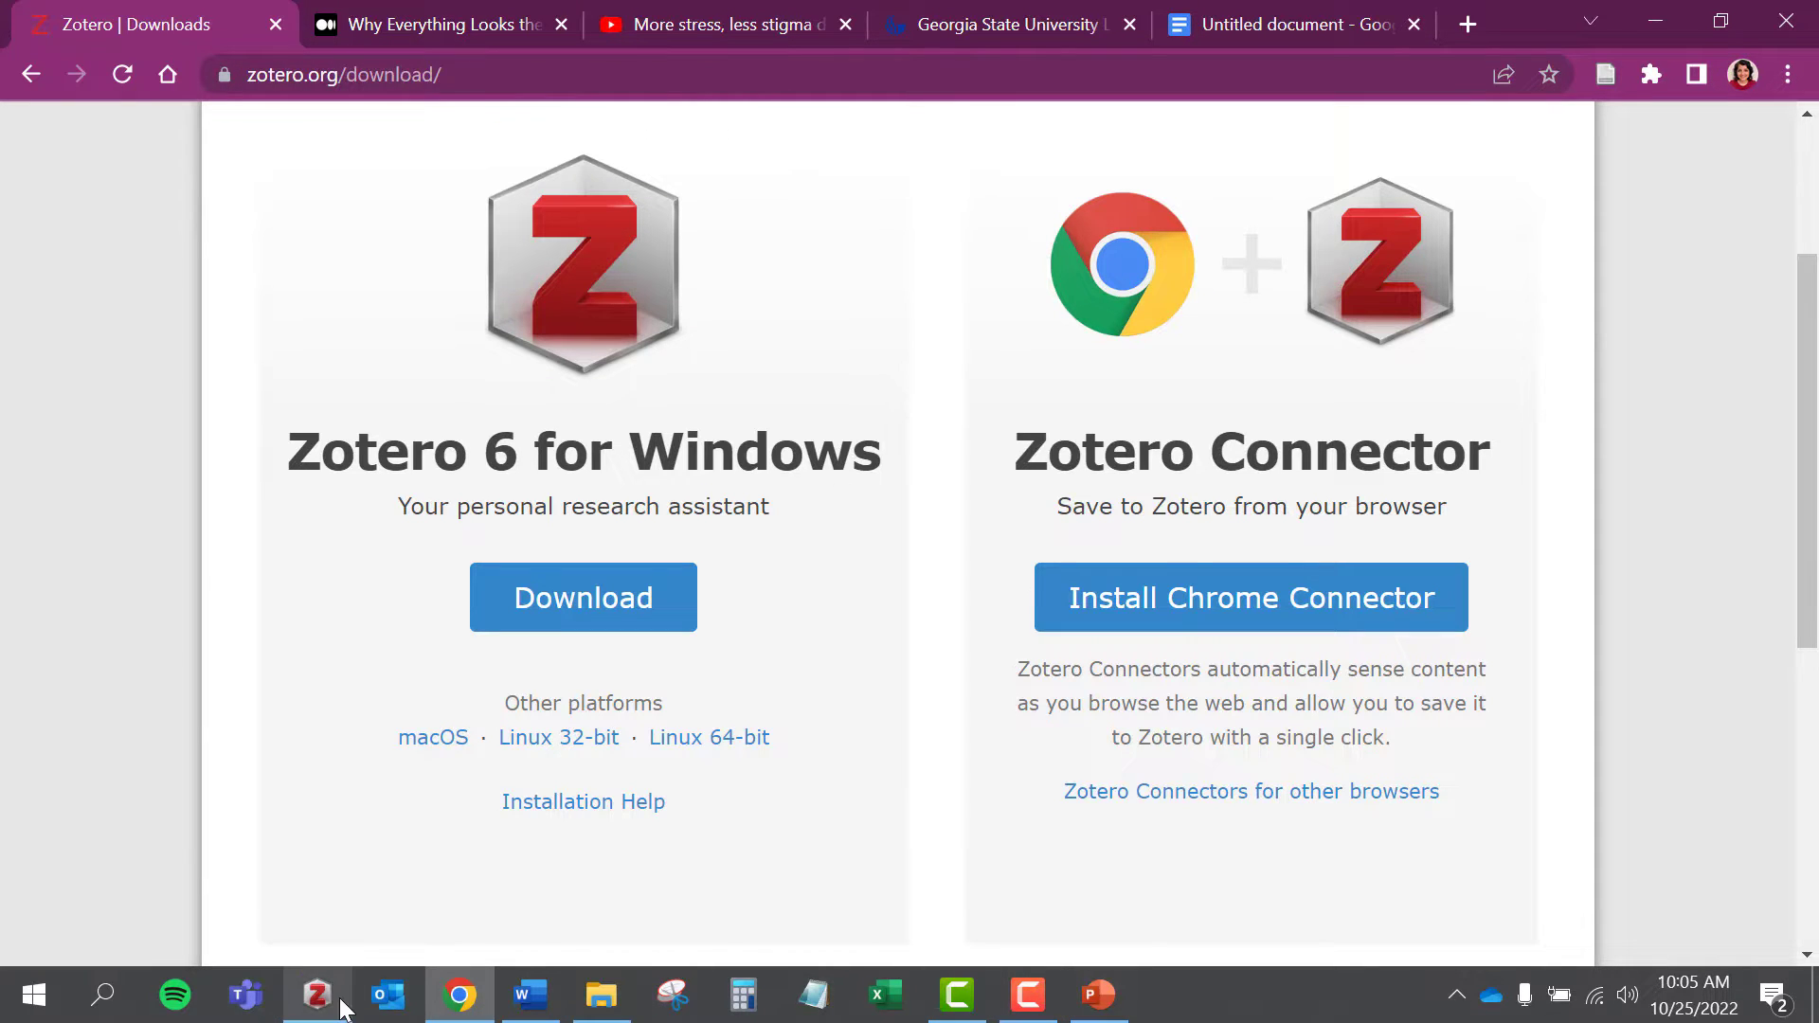
Step: Save the Medium article "Why Everything Looks the Same" and the YouTube video on college student stress to Zotero's My Library collection
left_click(431, 13)
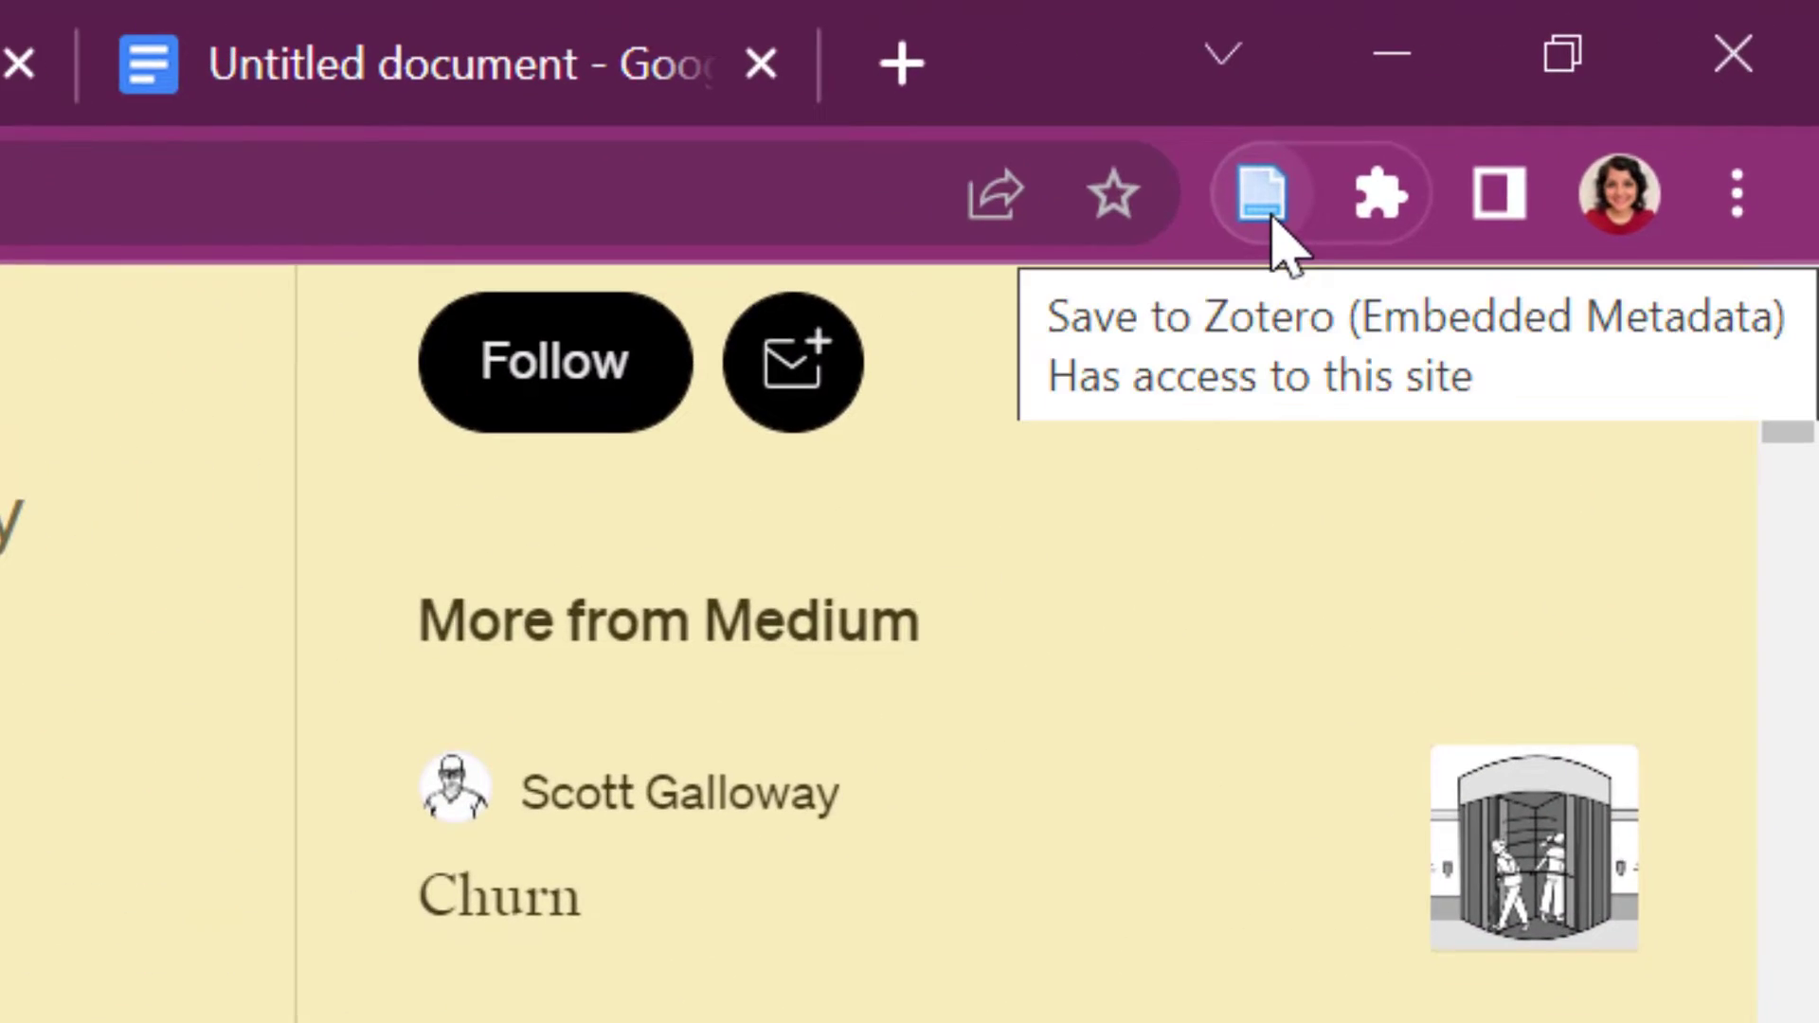
left_click(337, 1007)
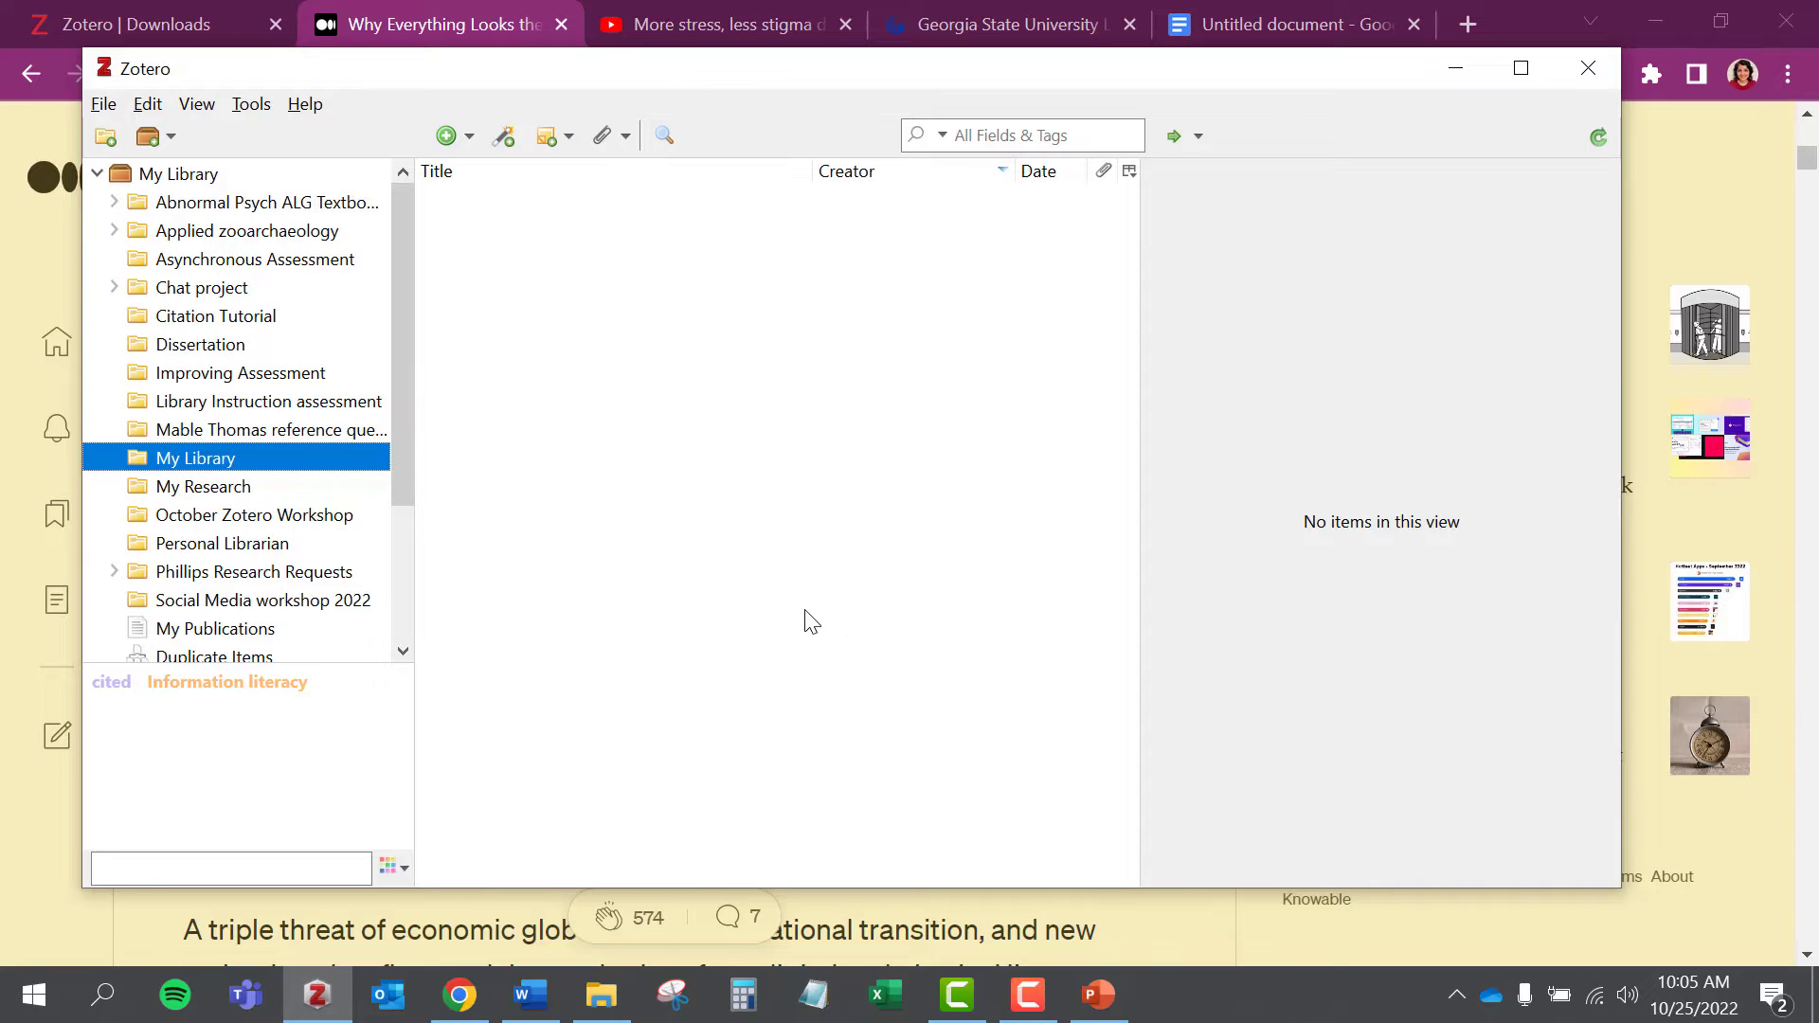
left_click(1455, 67)
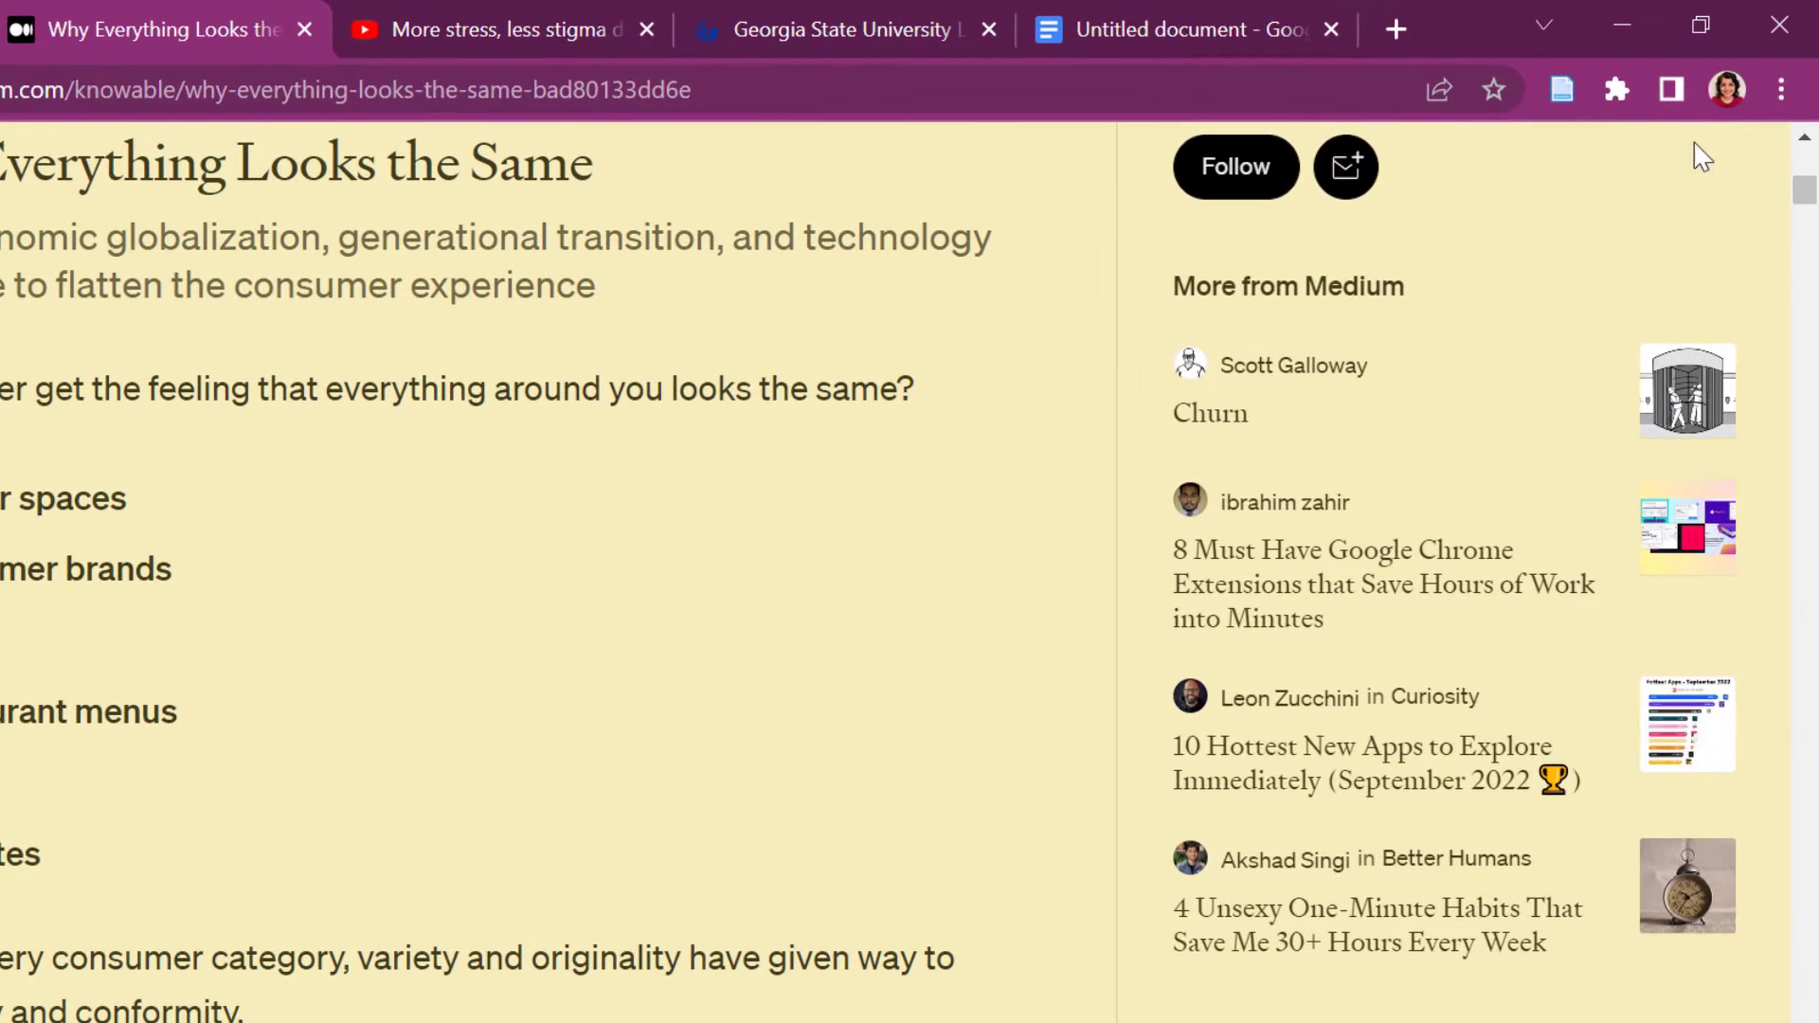
left_click(1563, 89)
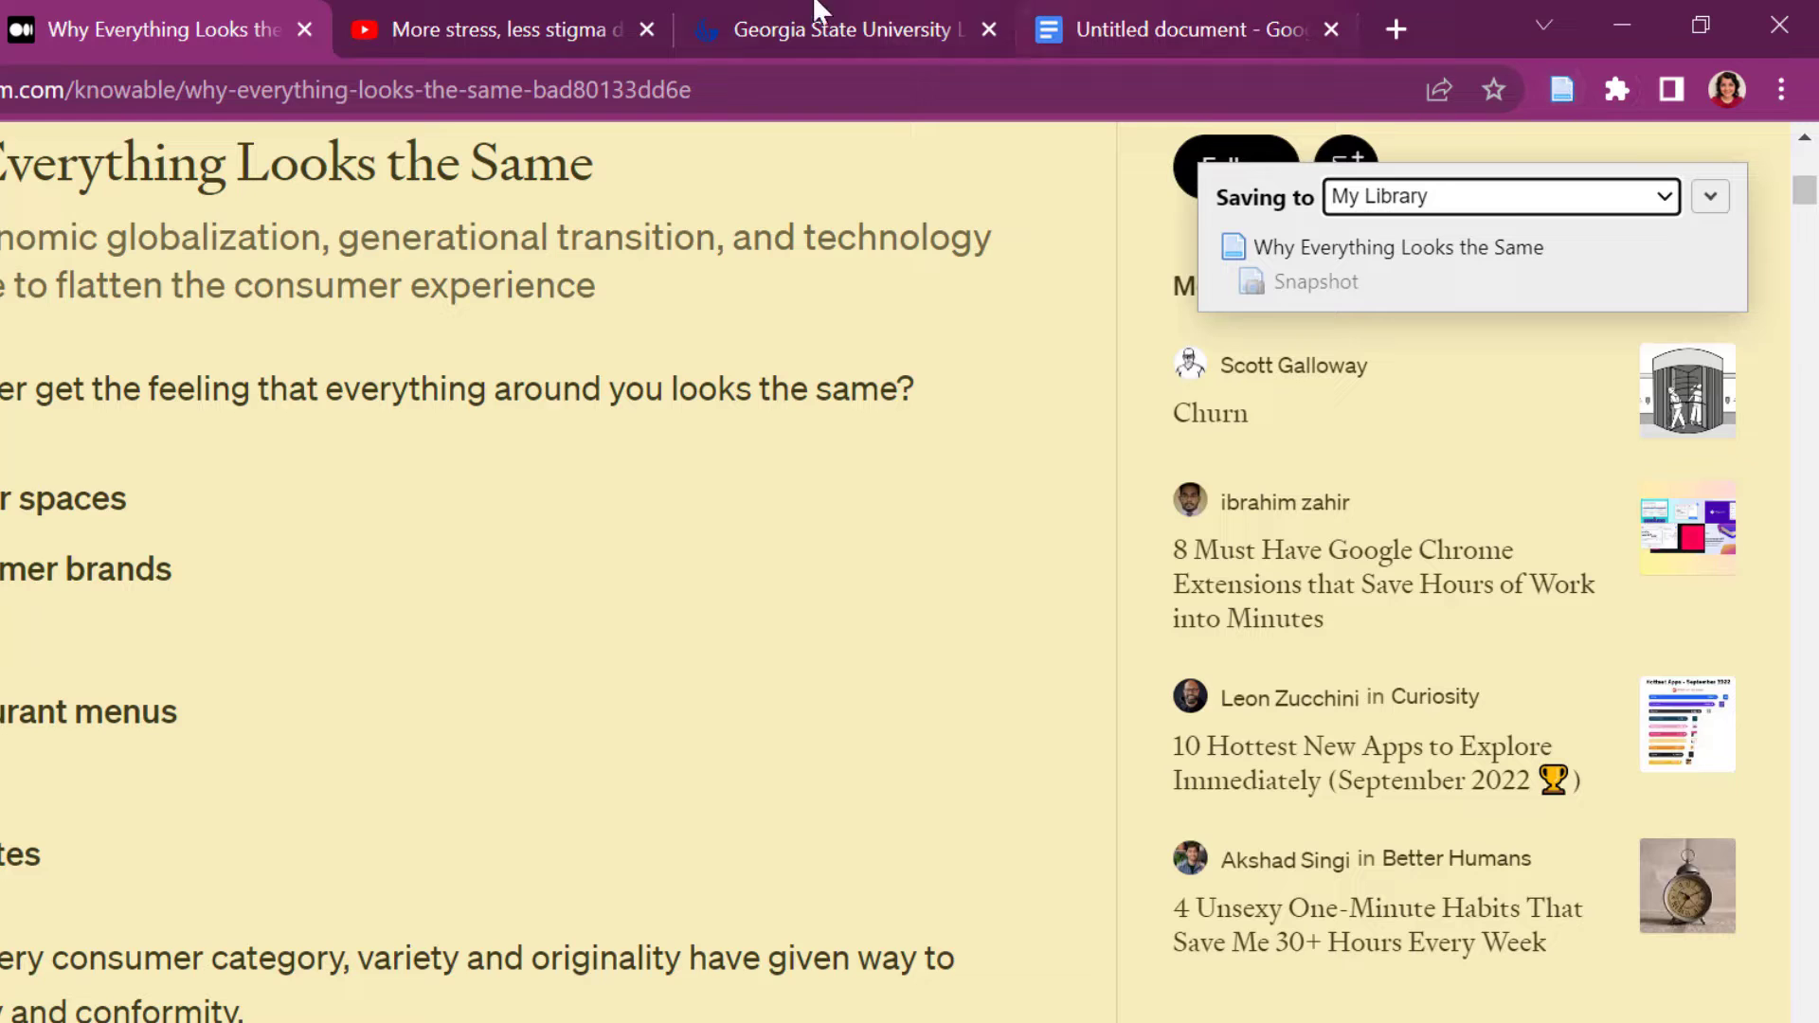
left_click(557, 23)
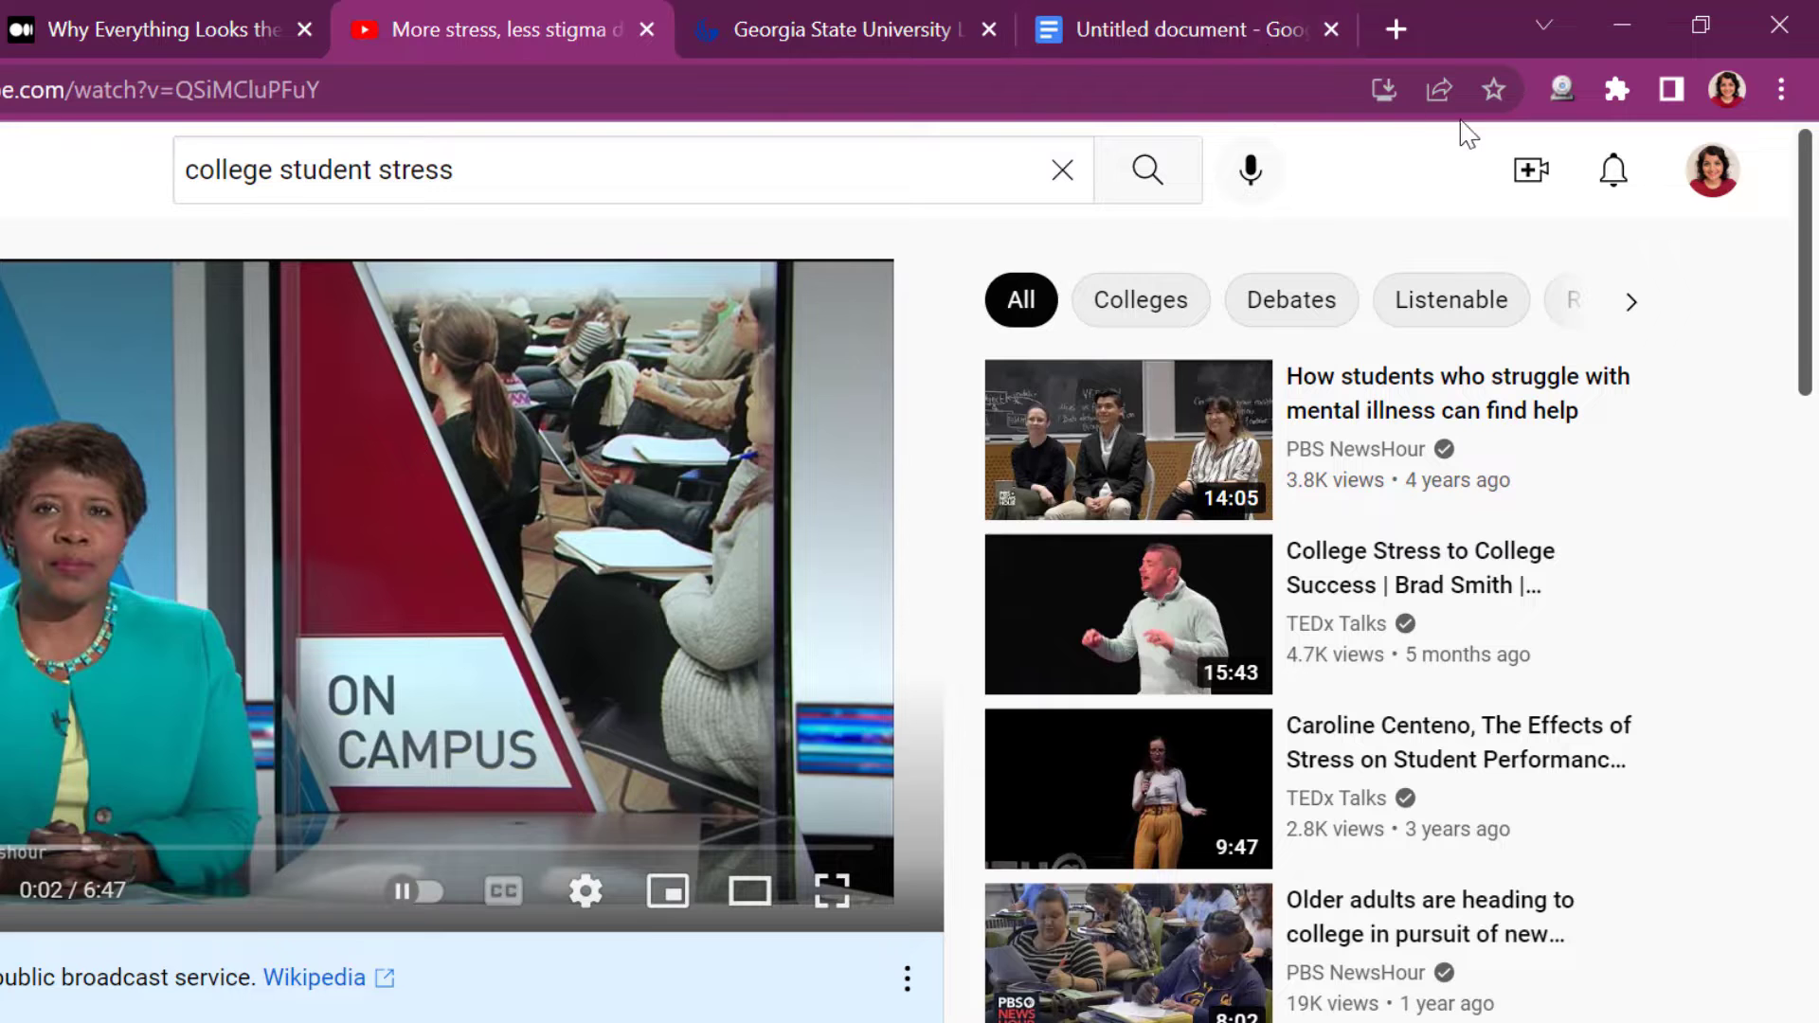
left_click(1561, 89)
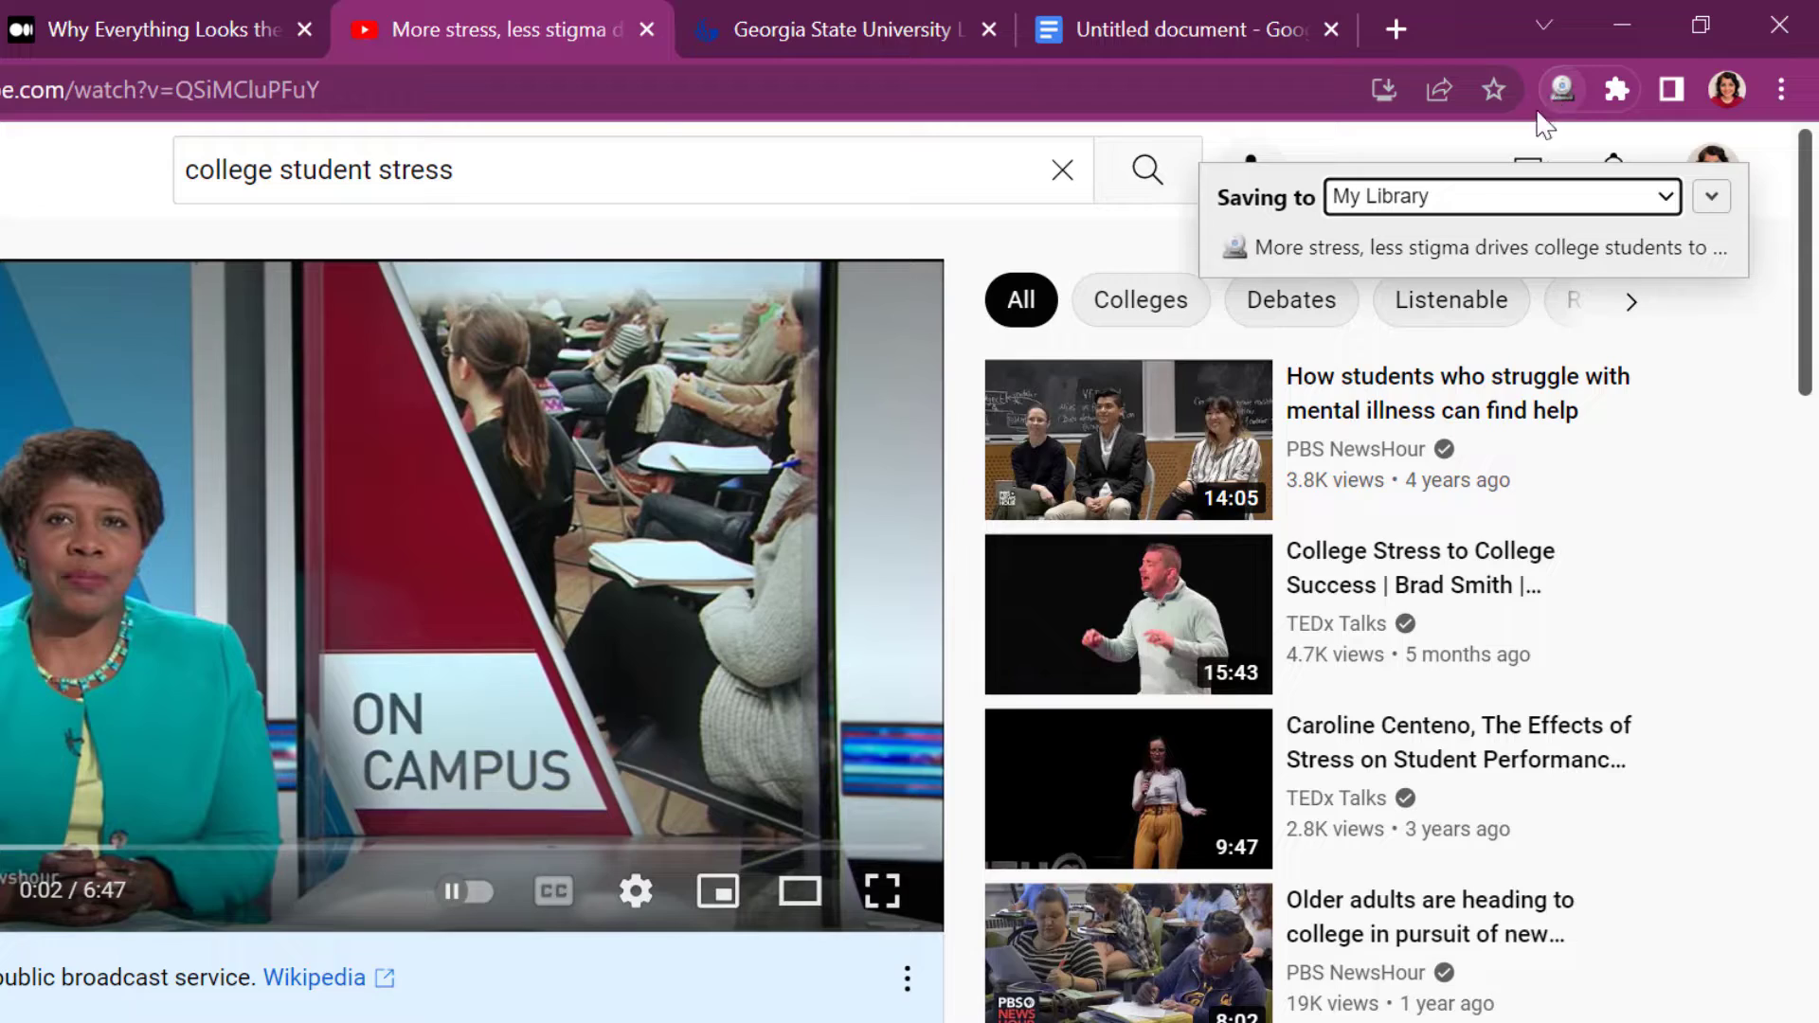
Step: From the cyberbullying search results, add "Cyberbullying : Causes, Consequences, and Coping Strategies." and "Bullying and Cyberbullying: Prevalence, Psychological Impacts and Intervention Strategies" to Zotero
left_click(722, 15)
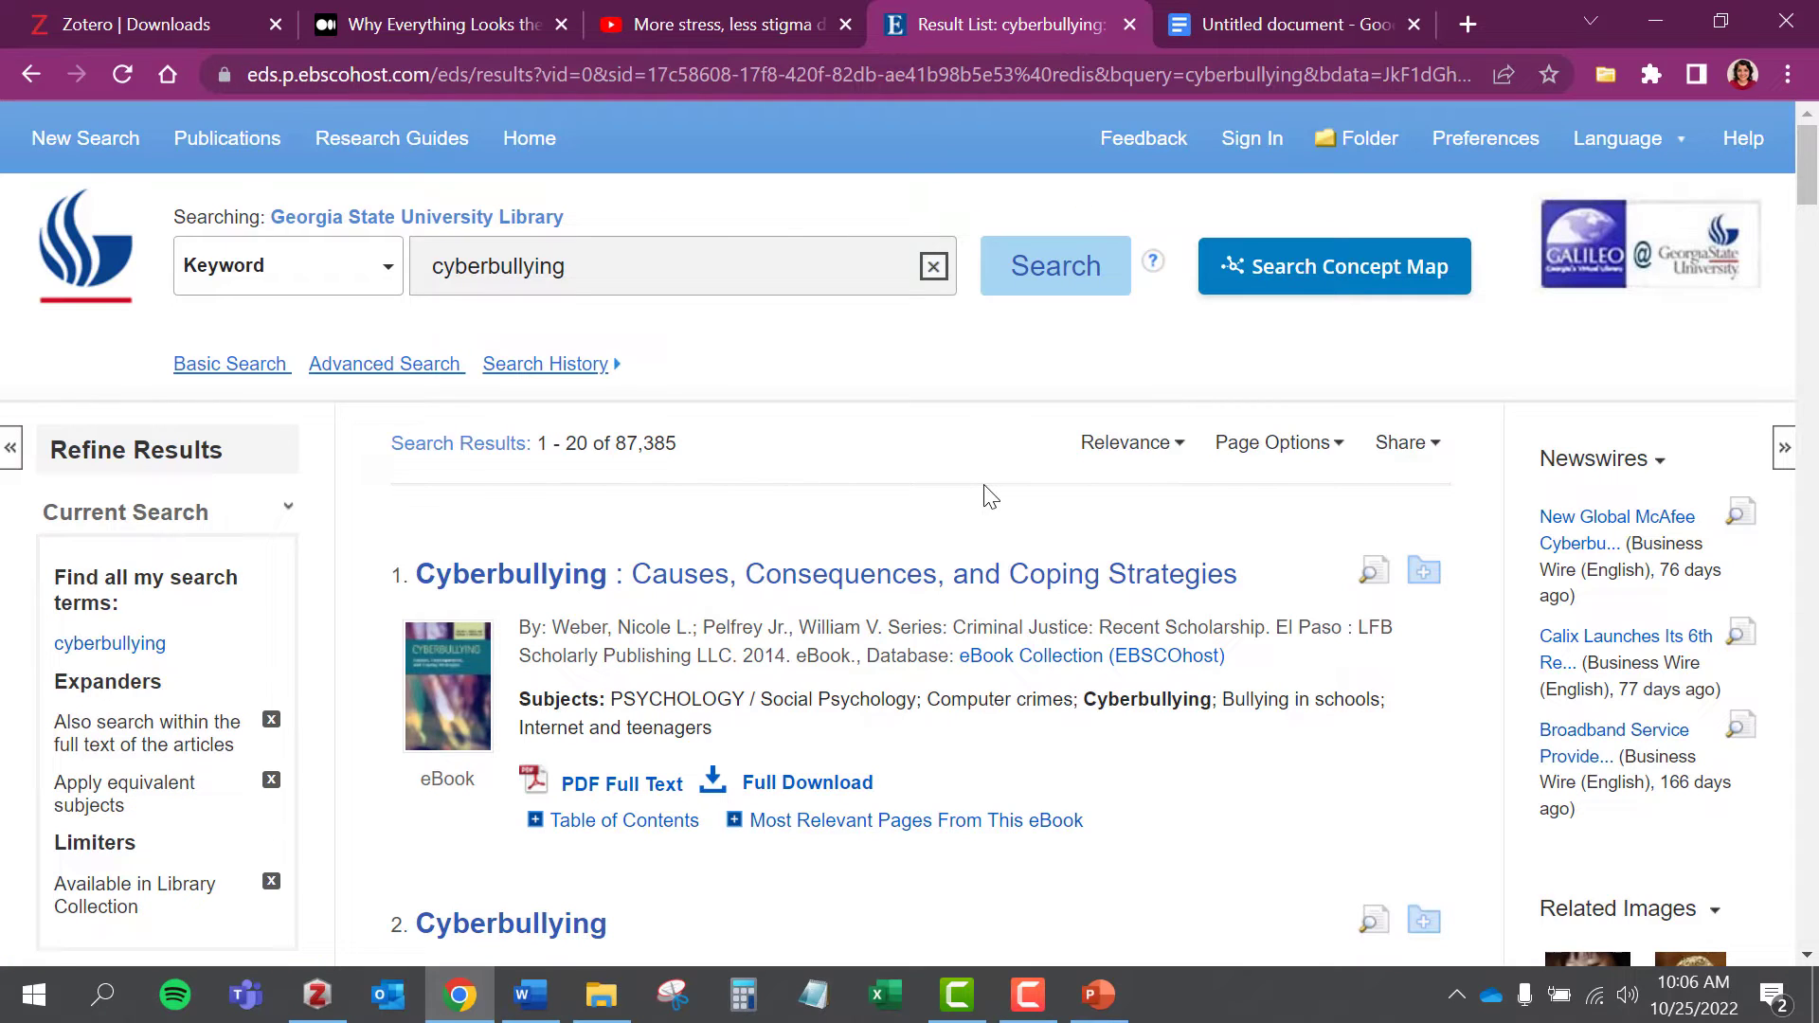
left_click(1587, 84)
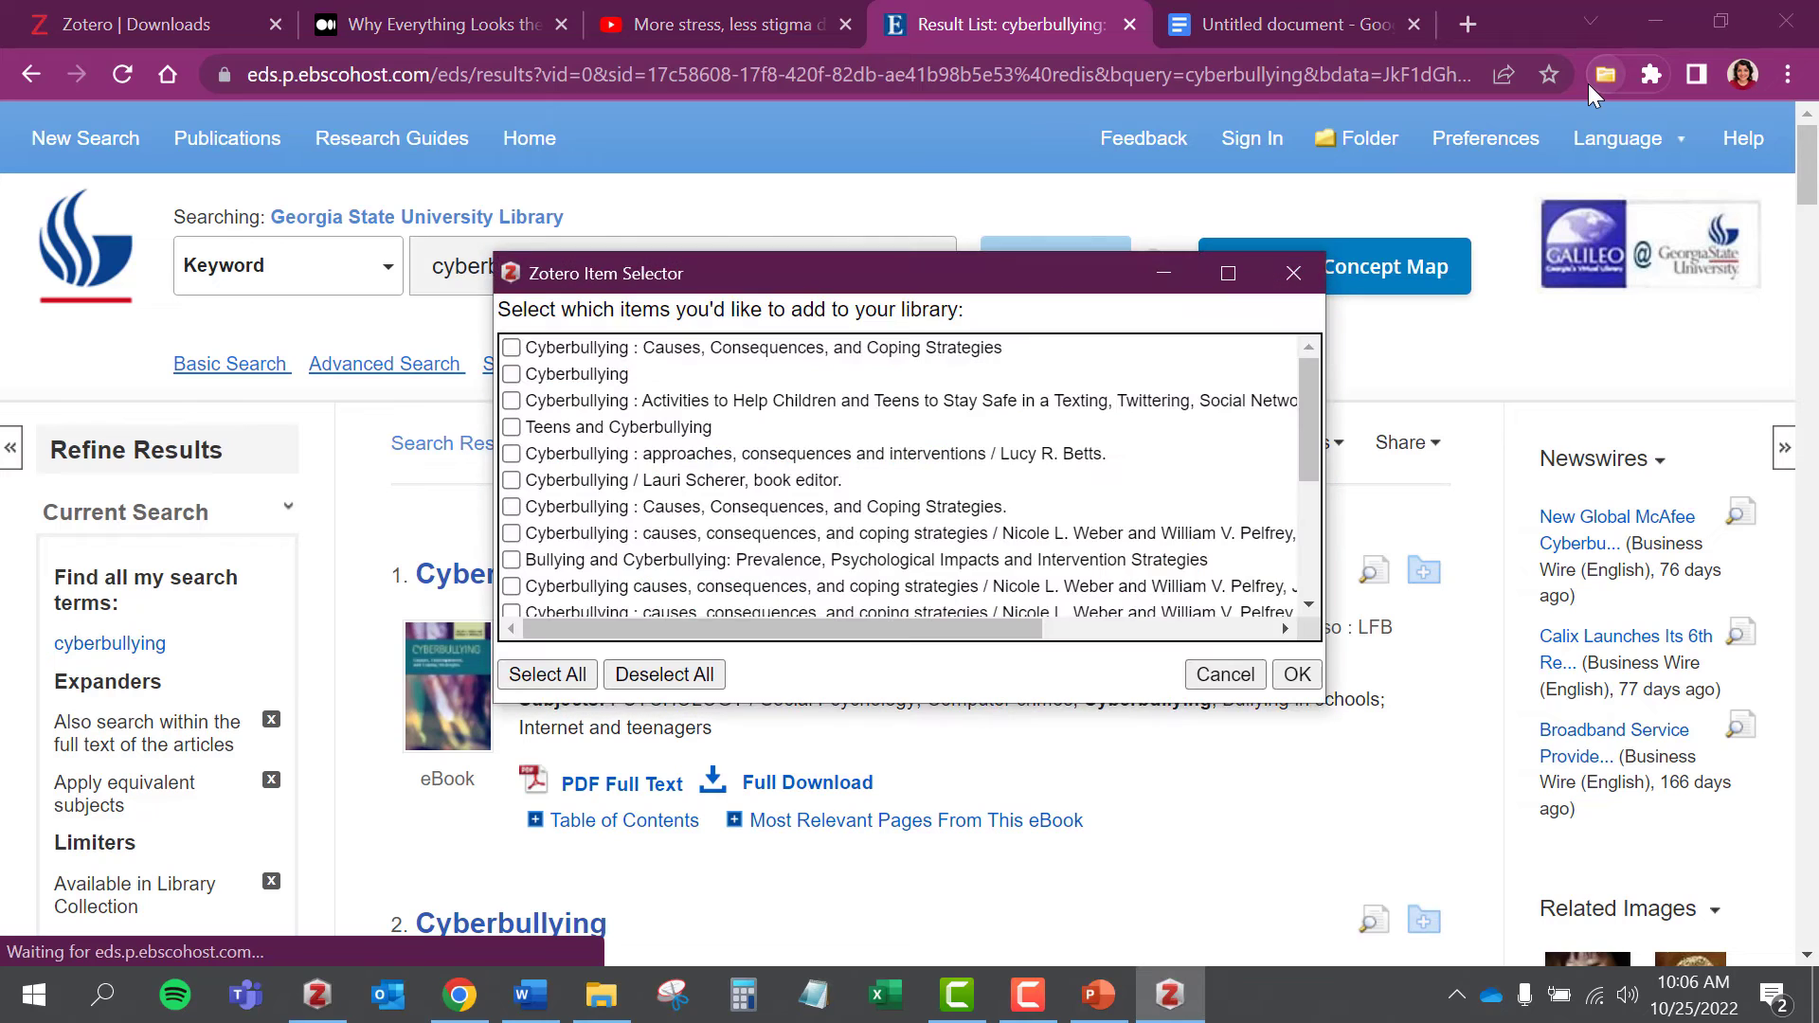
left_click(511, 506)
left_click(512, 560)
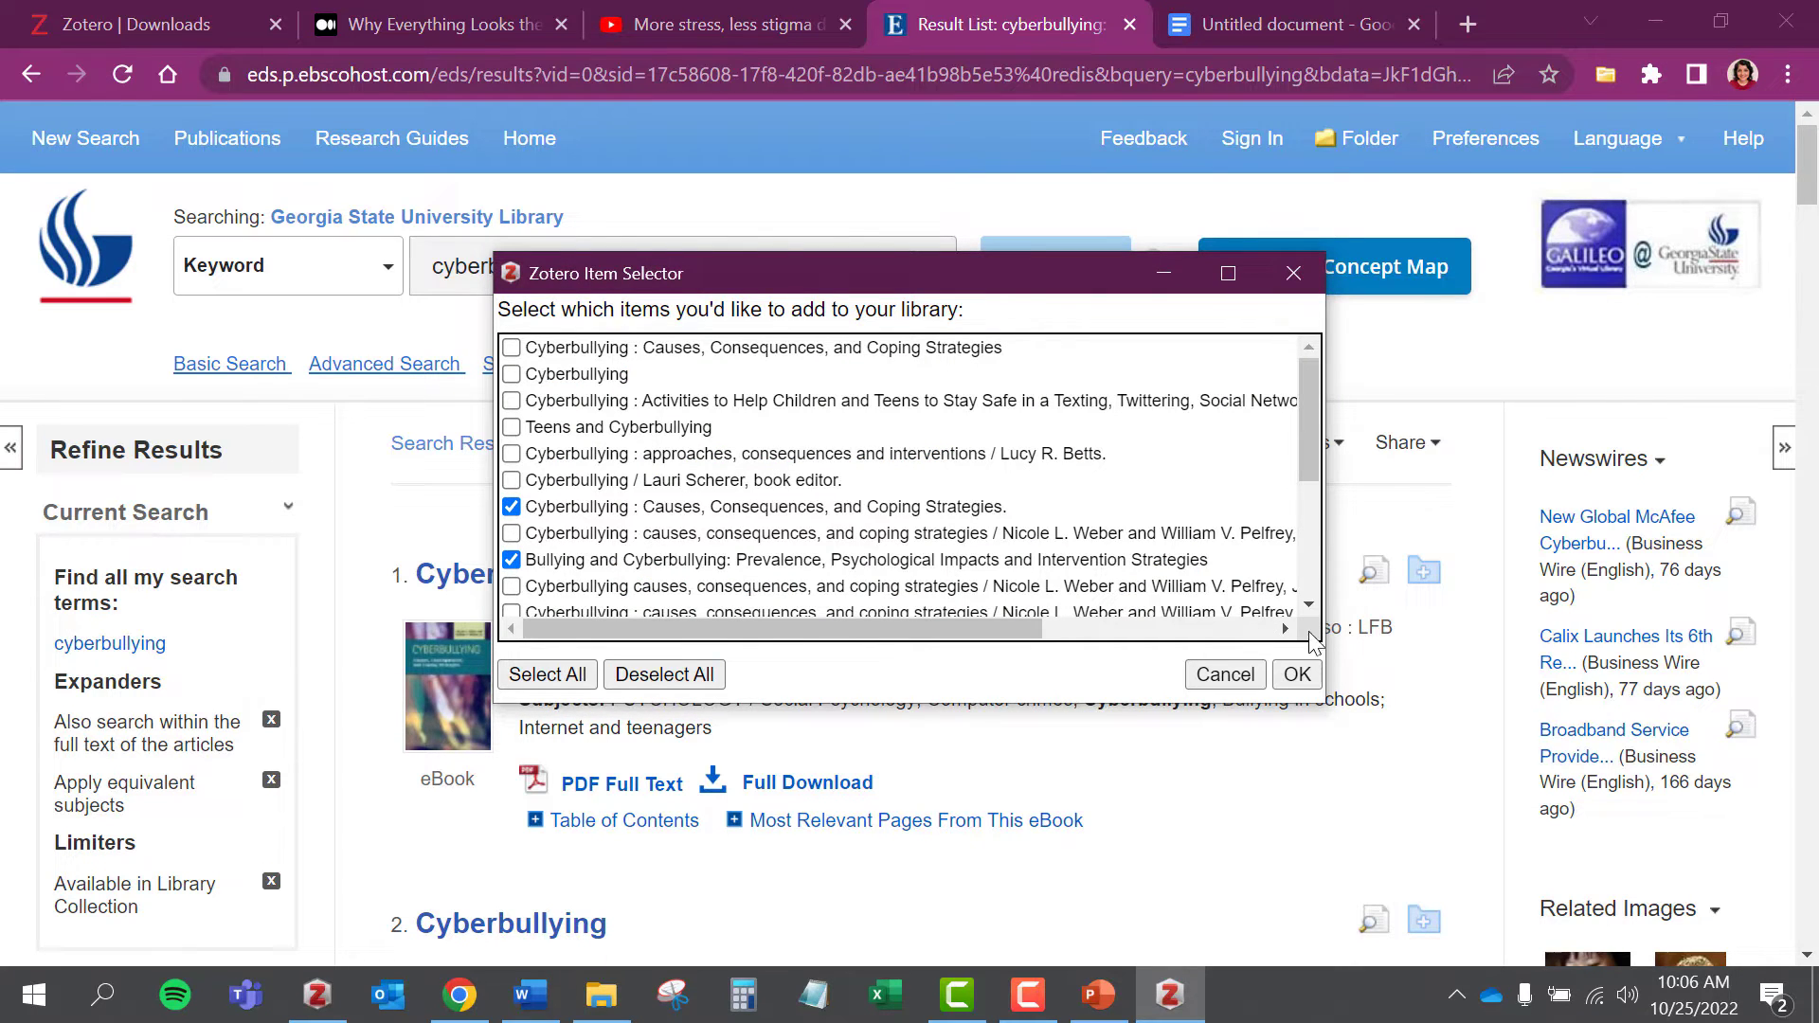
left_click(1297, 675)
Step: Open the detailed record of "Bullying and Cyberbullying: Prevalence, Psychological Impacts and Intervention Strategies" and save it to My Library
scroll(1136, 701, "down", 15)
left_click(985, 721)
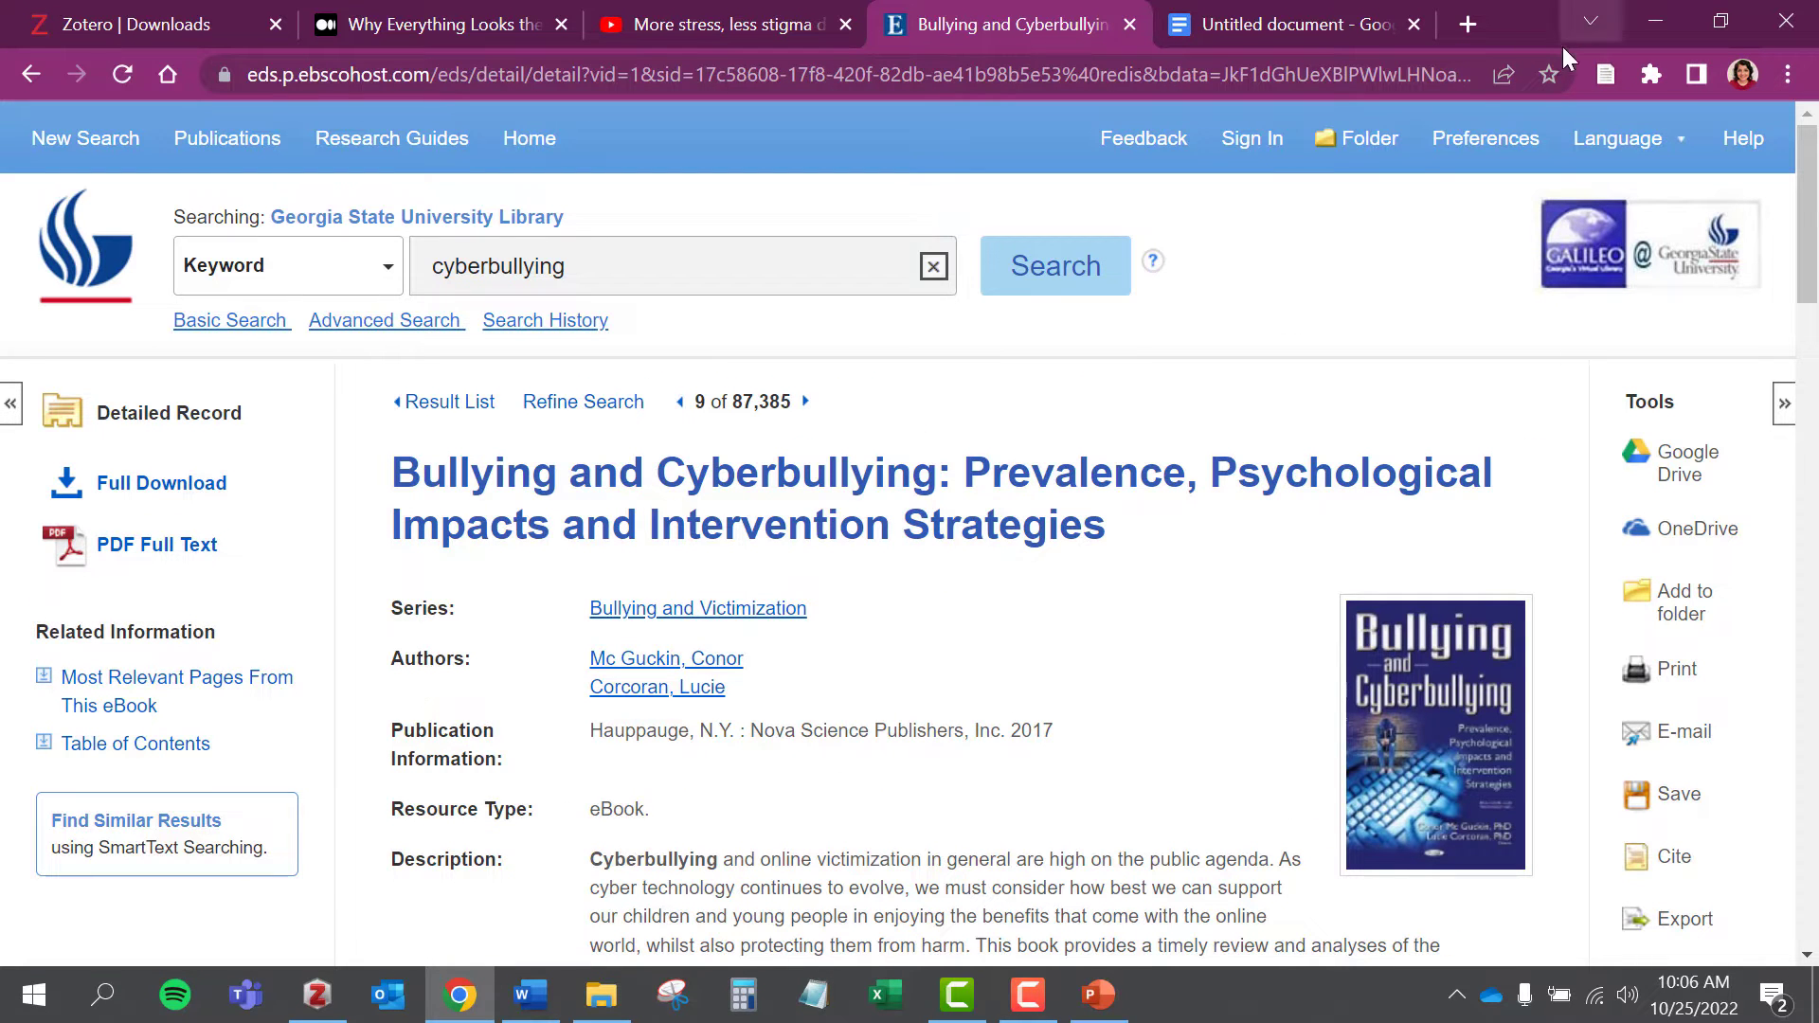
left_click(1610, 79)
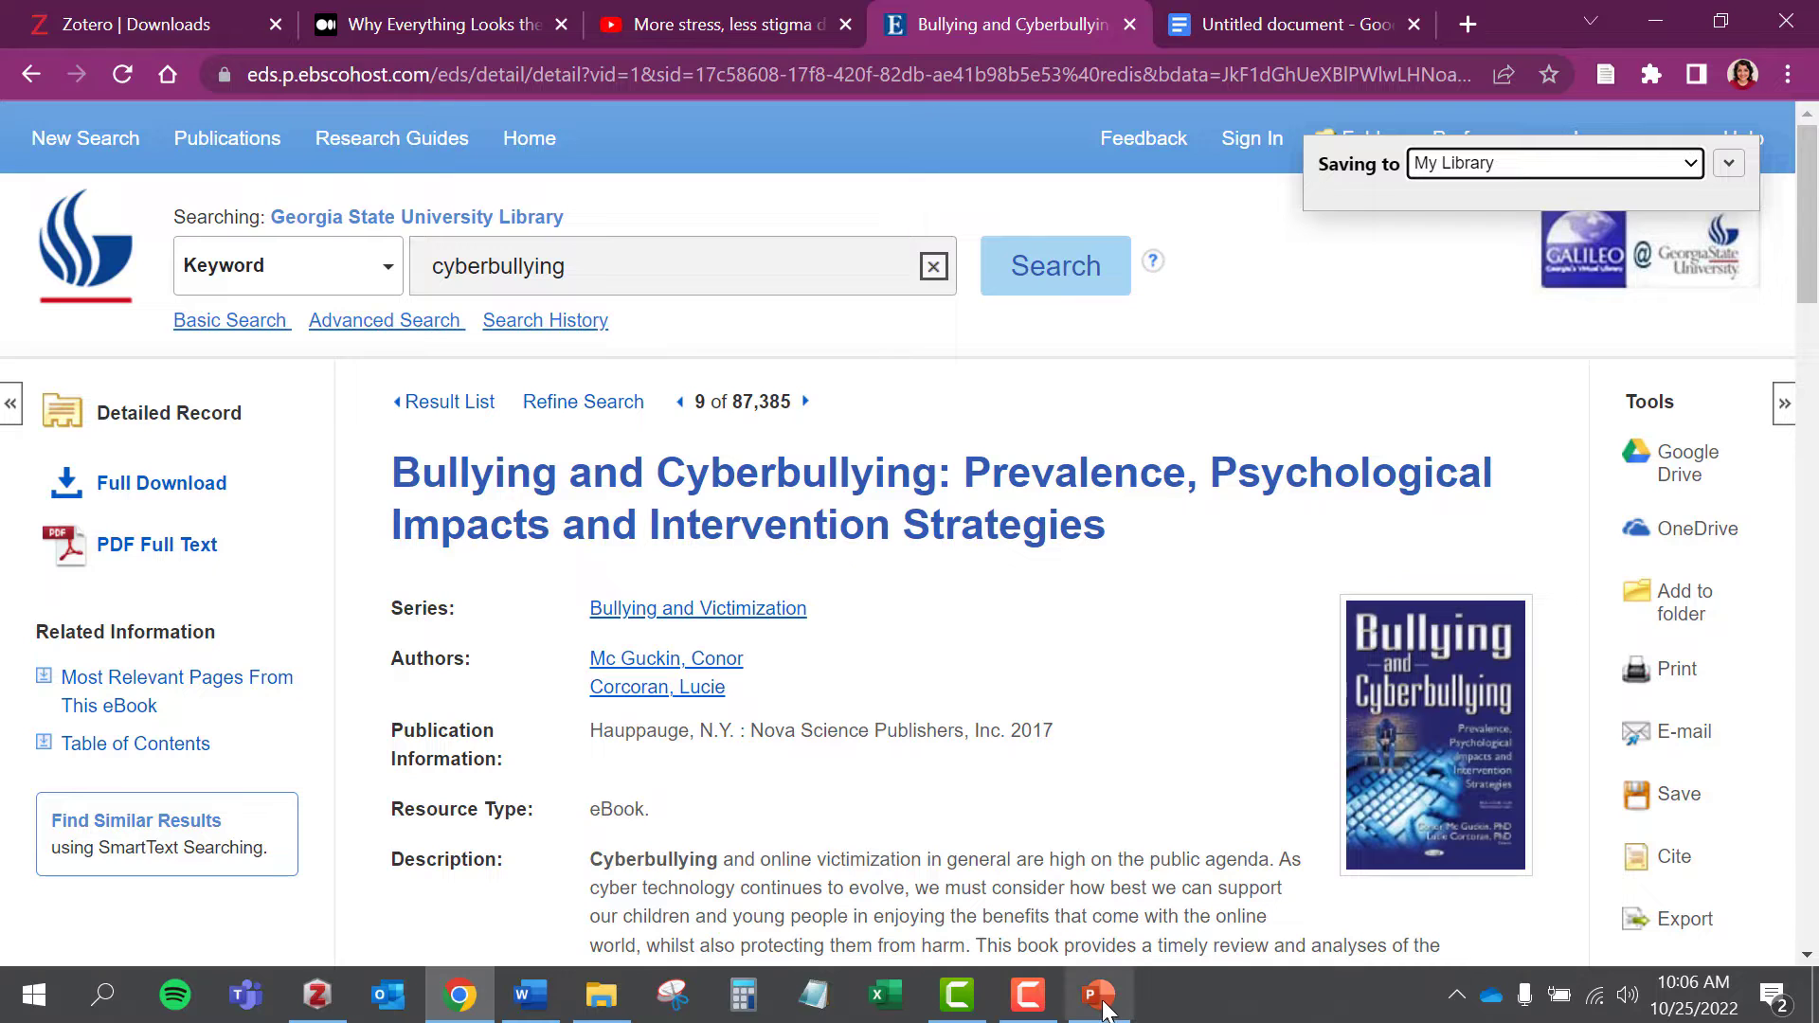
Step: Switch to Zotero and review the bibliographic details of the items saved in the My Library collection
mouse_move(1105, 1010)
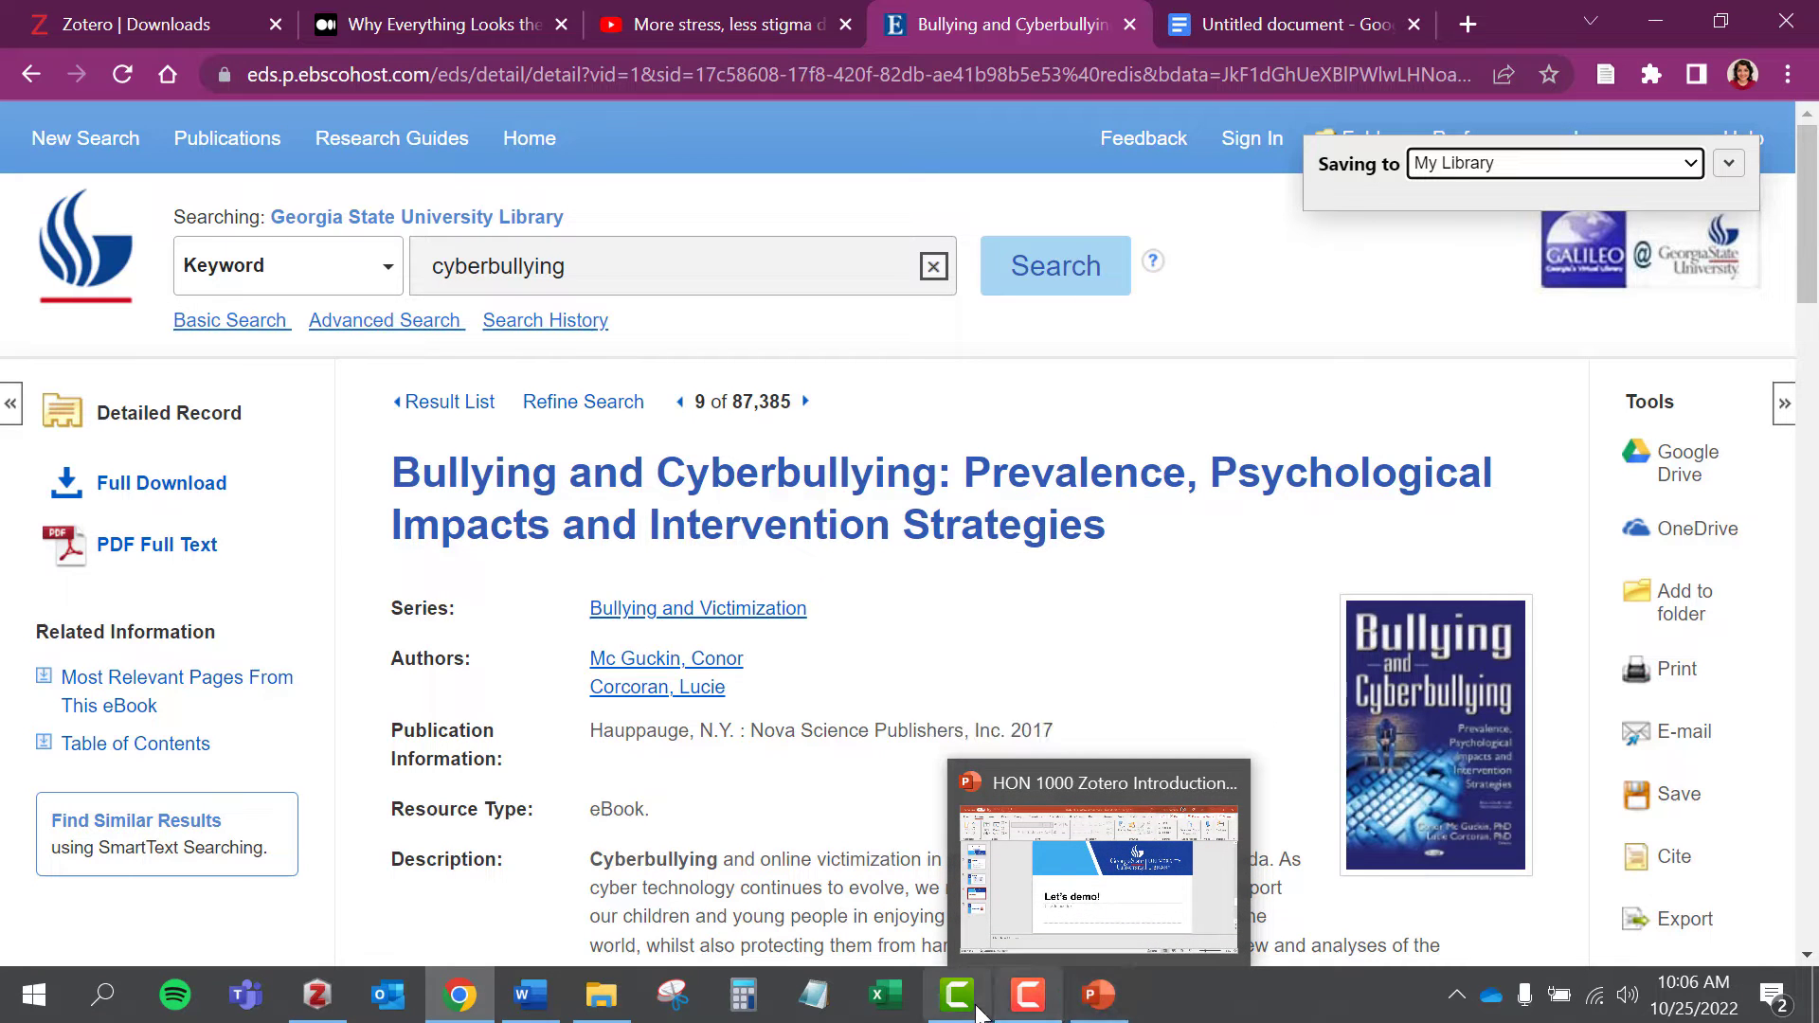
left_click(317, 994)
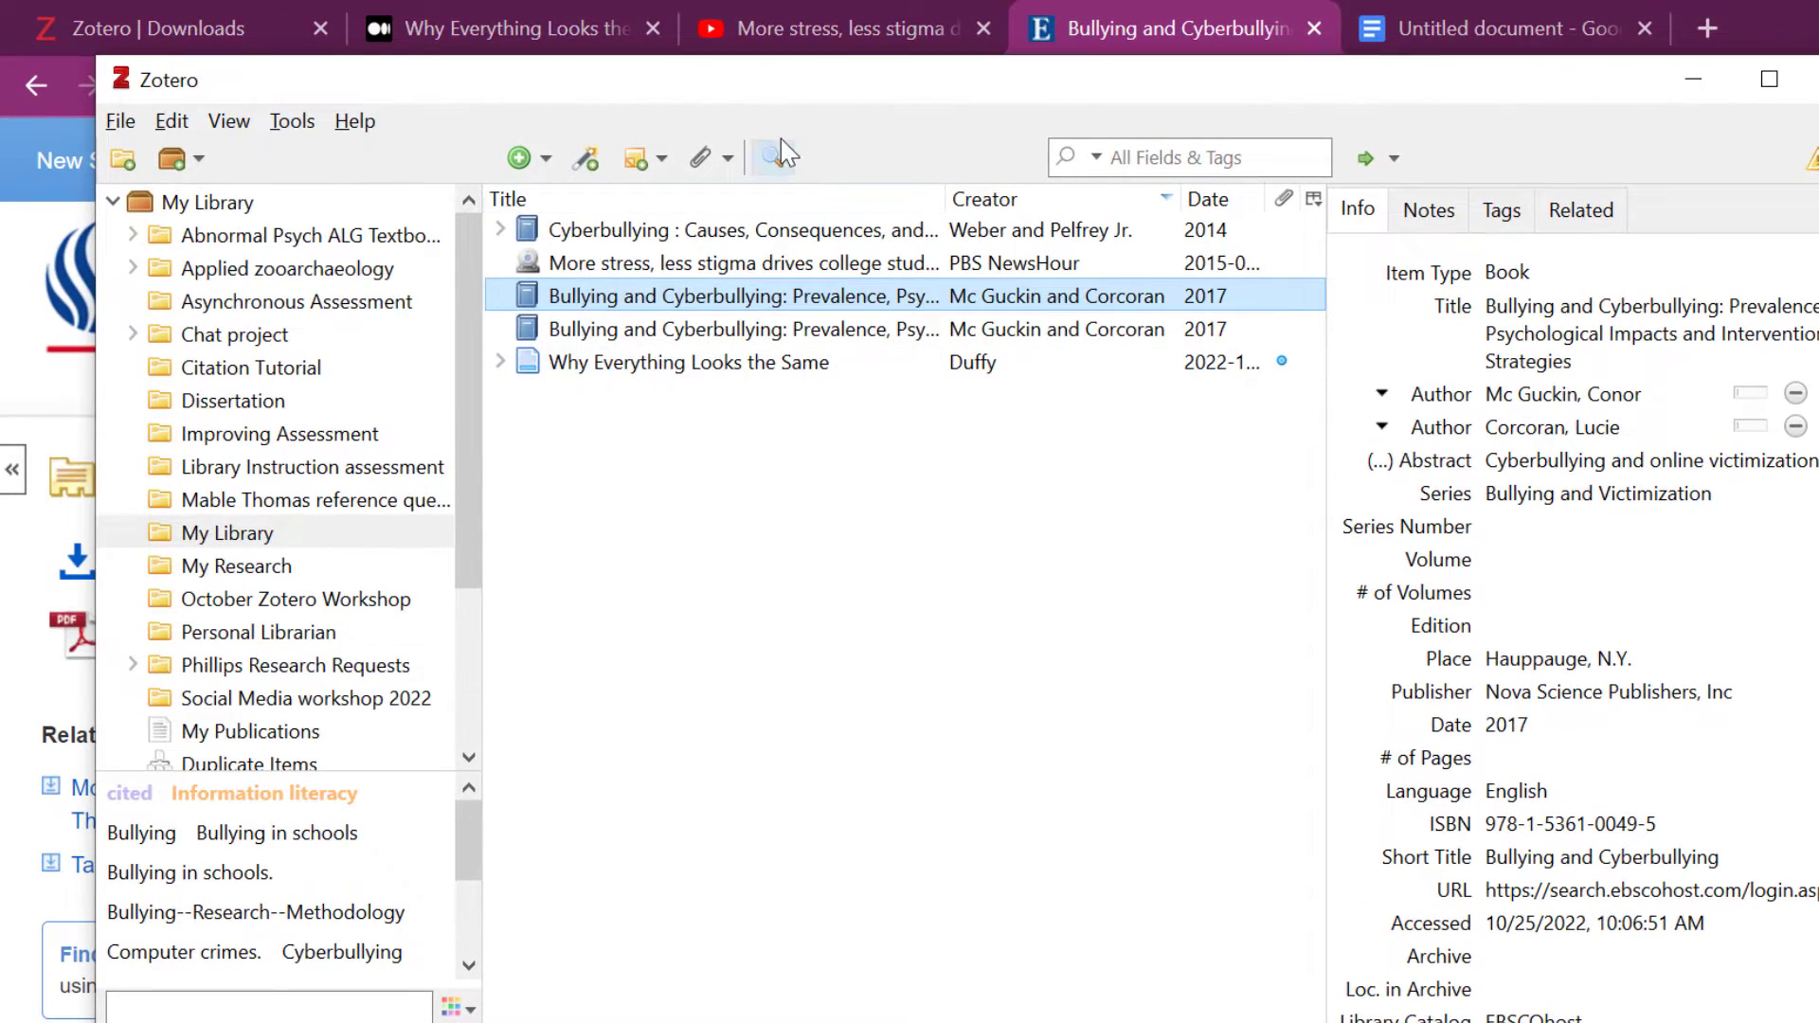
left_click(626, 231)
left_click(682, 264)
left_click(739, 297)
left_click(804, 362)
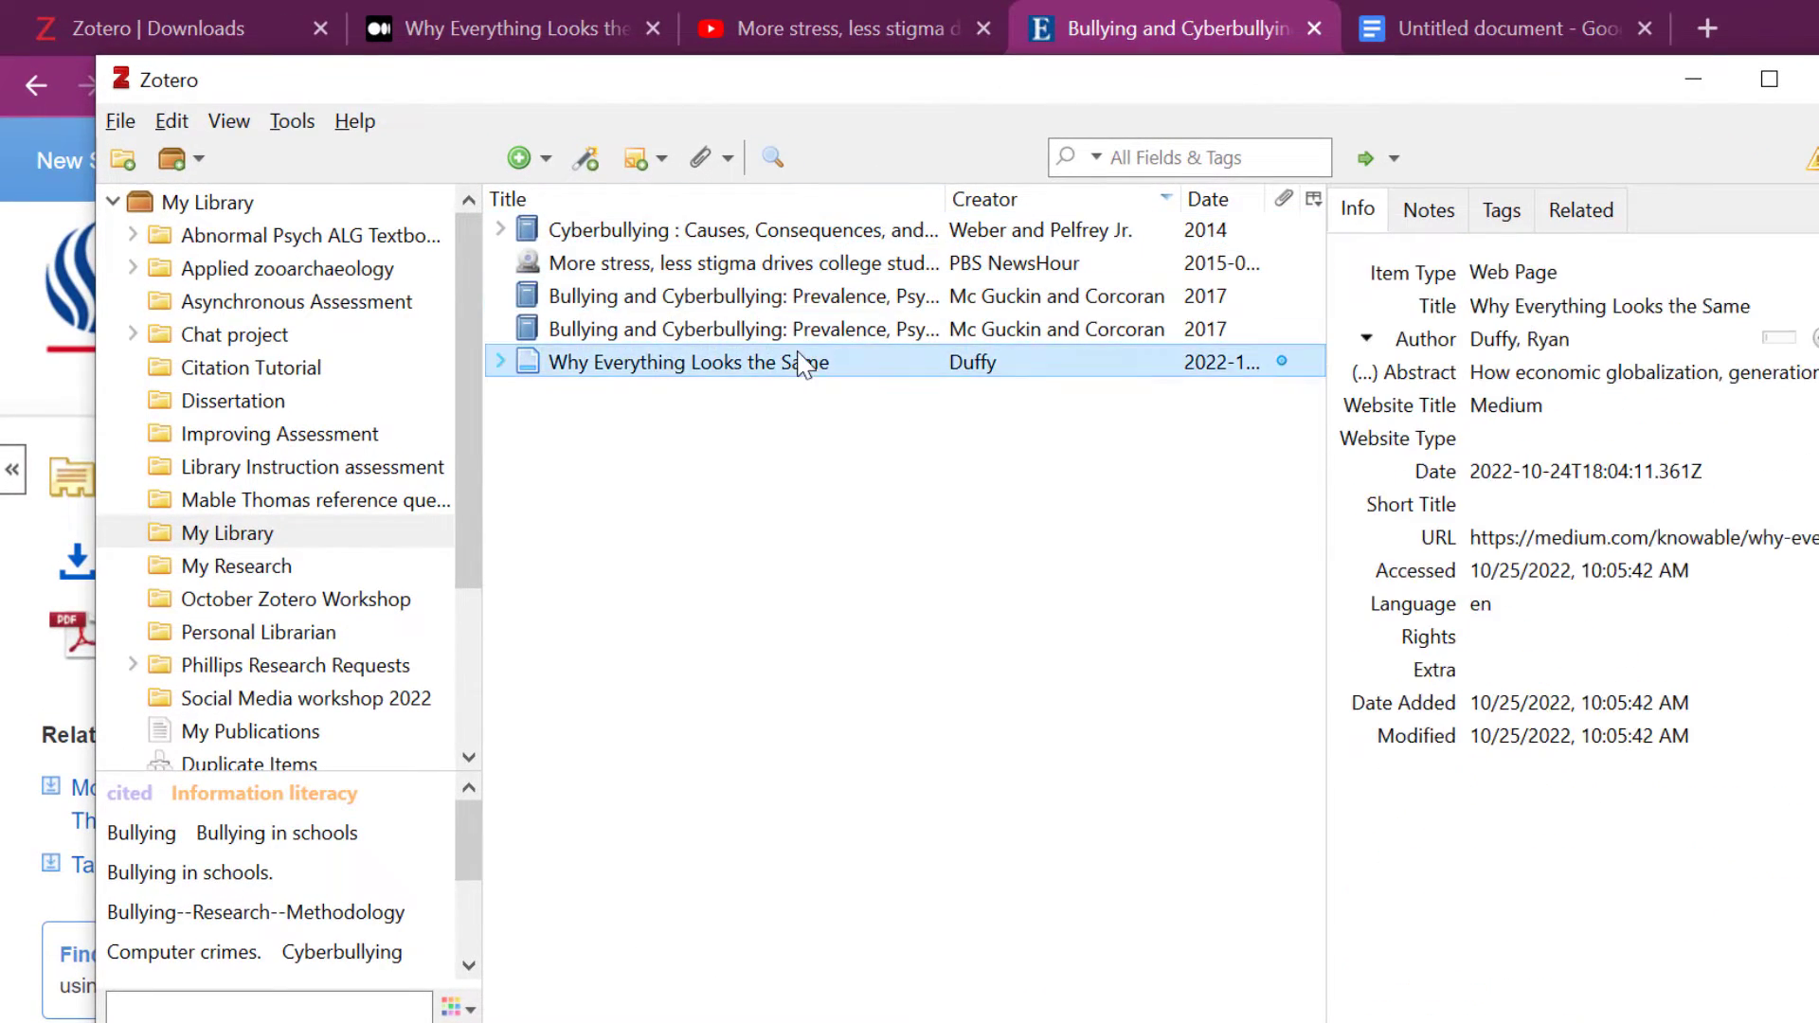
left_click(809, 331)
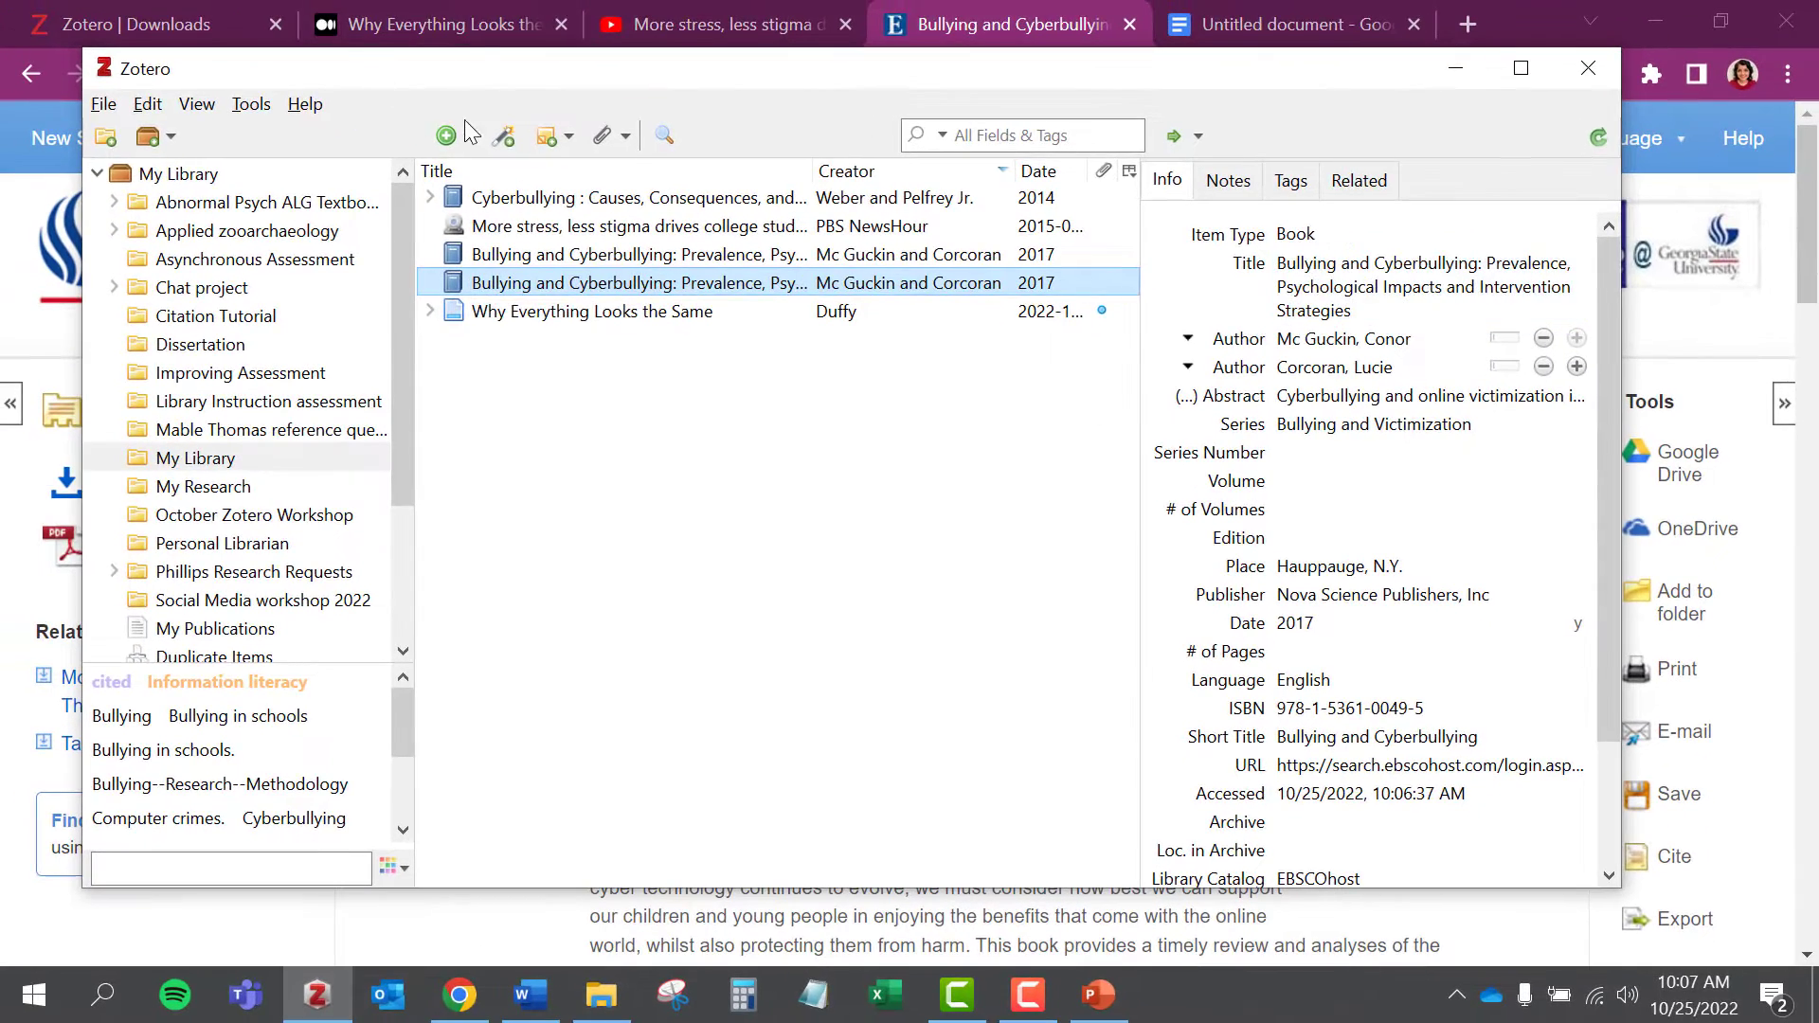
Step: Create a blank Book item manually in the My Library collection
left_click(463, 137)
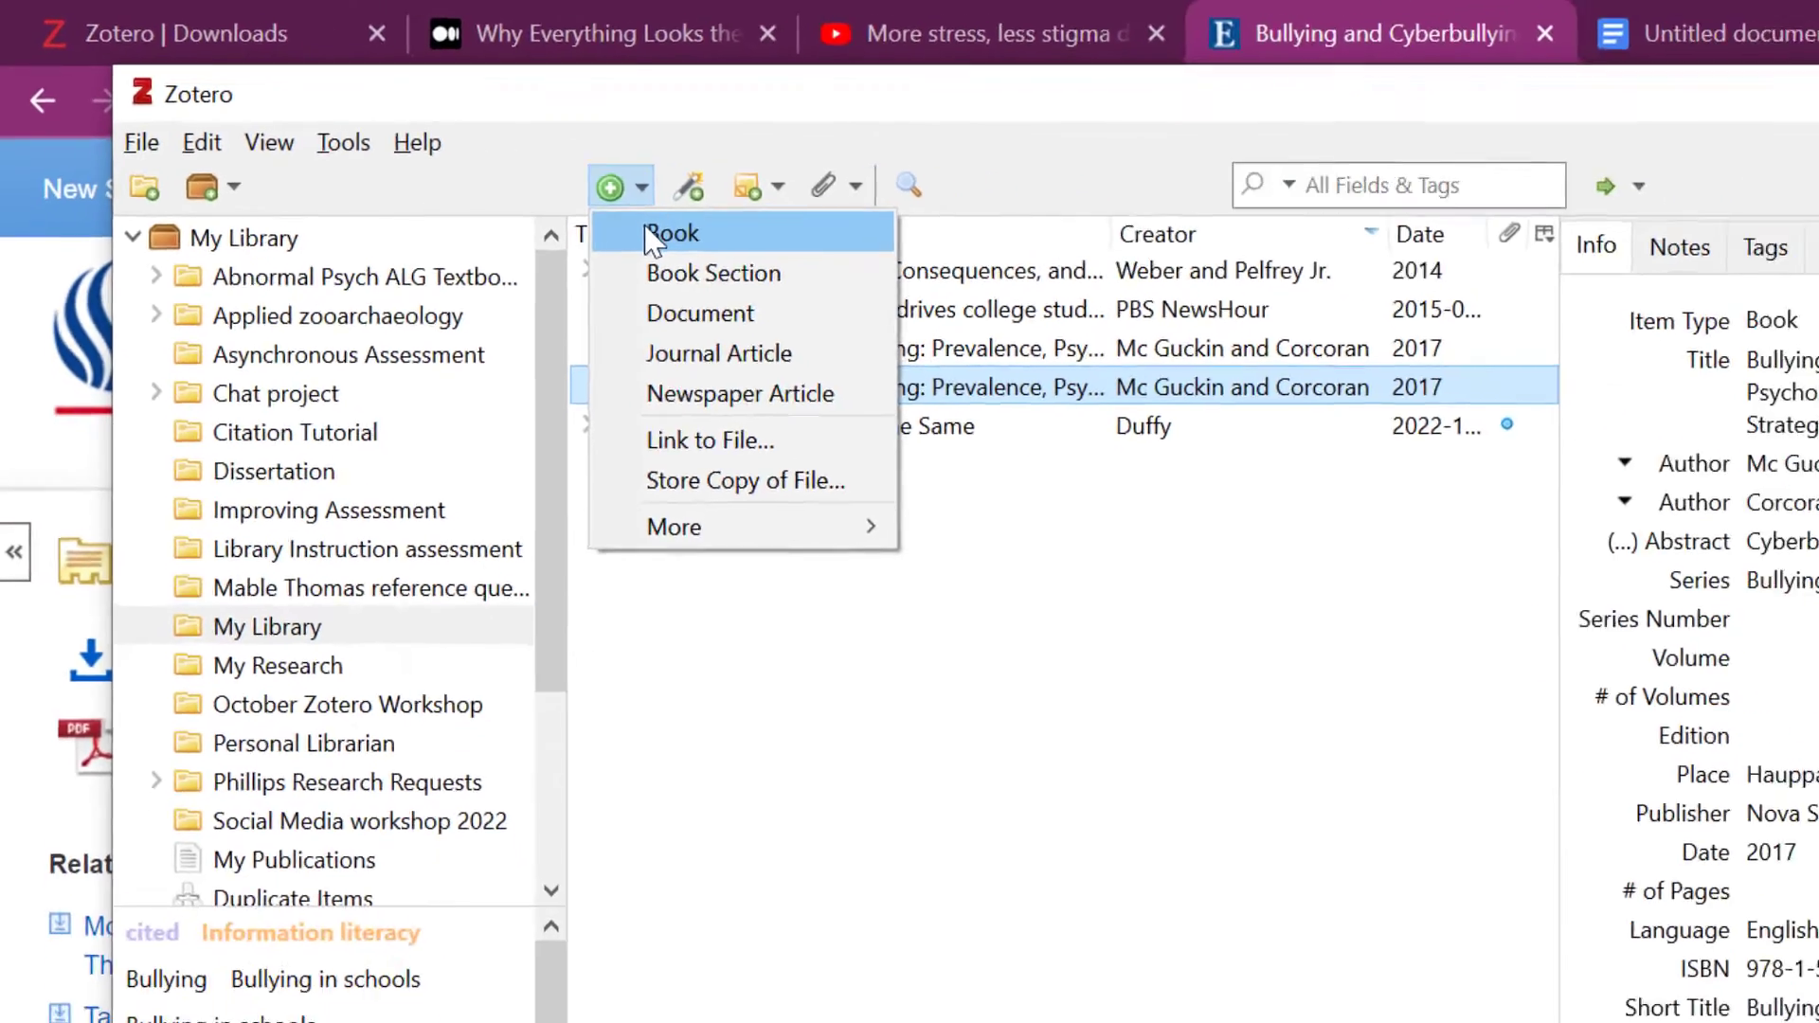
left_click(651, 235)
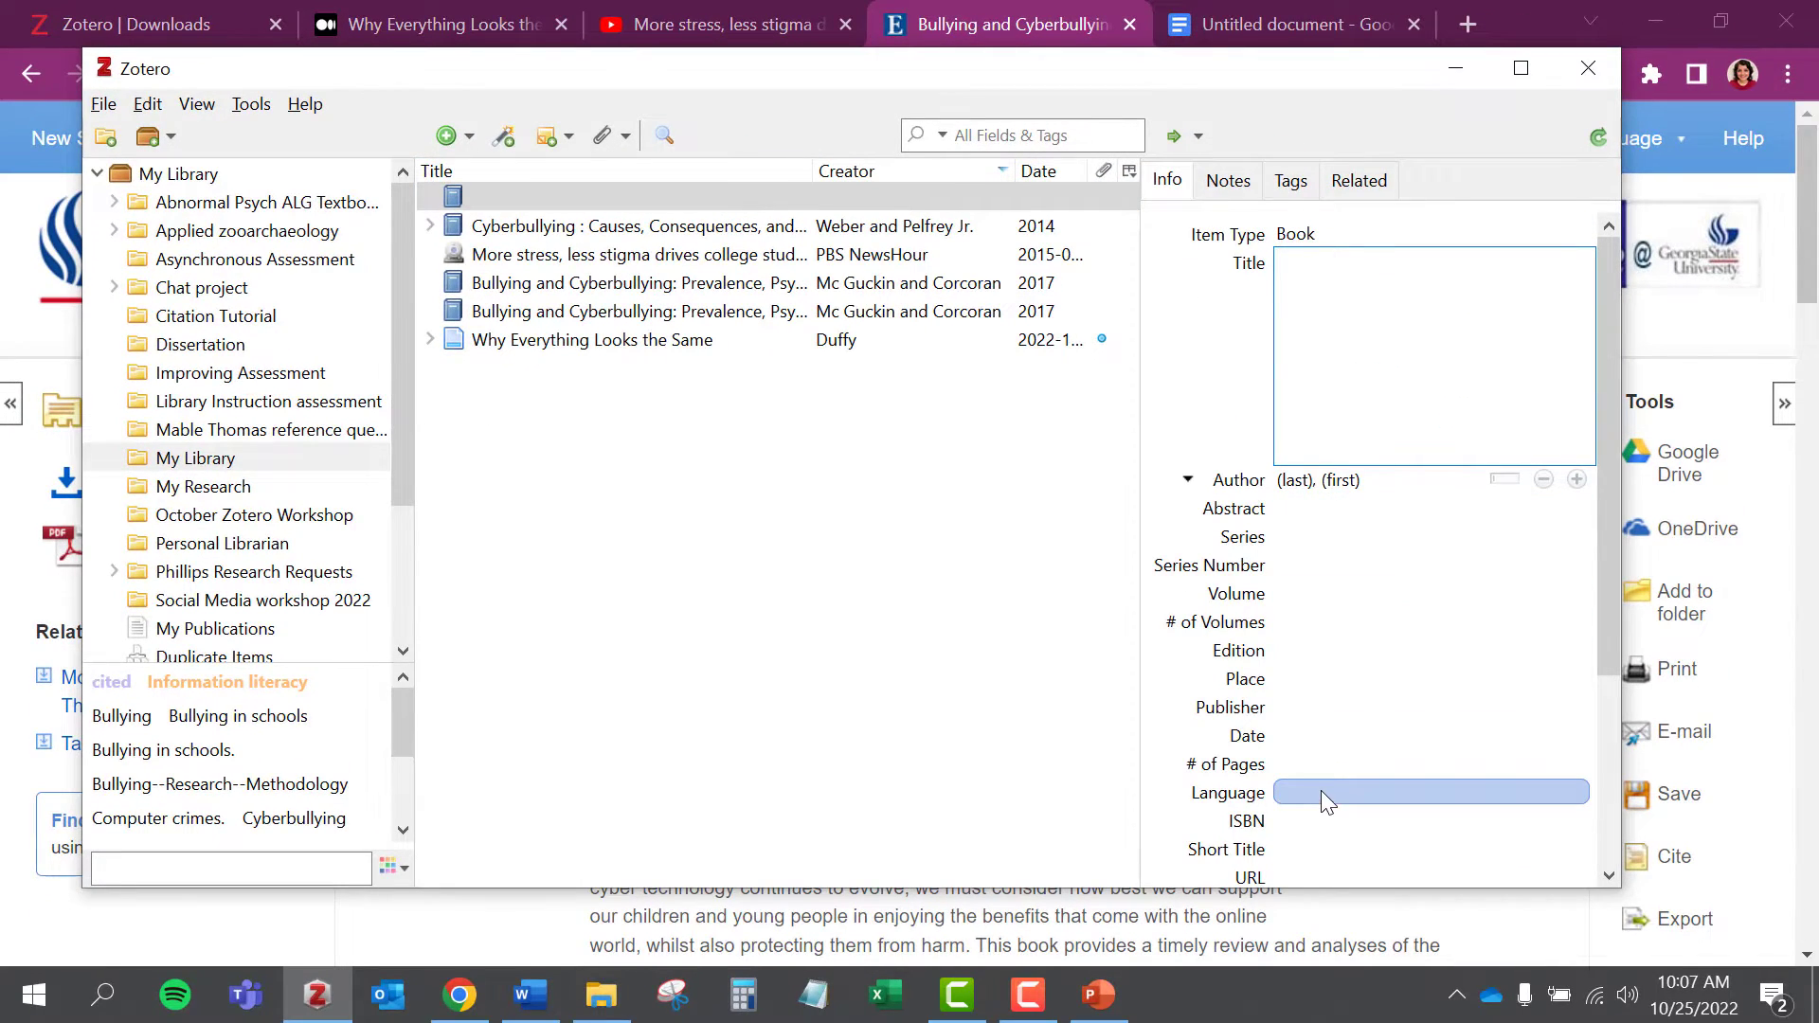
Step: View the notes and tags of the 2014 book "Cyberbullying : Causes, Consequences, and Coping Strategies"
left_click(709, 231)
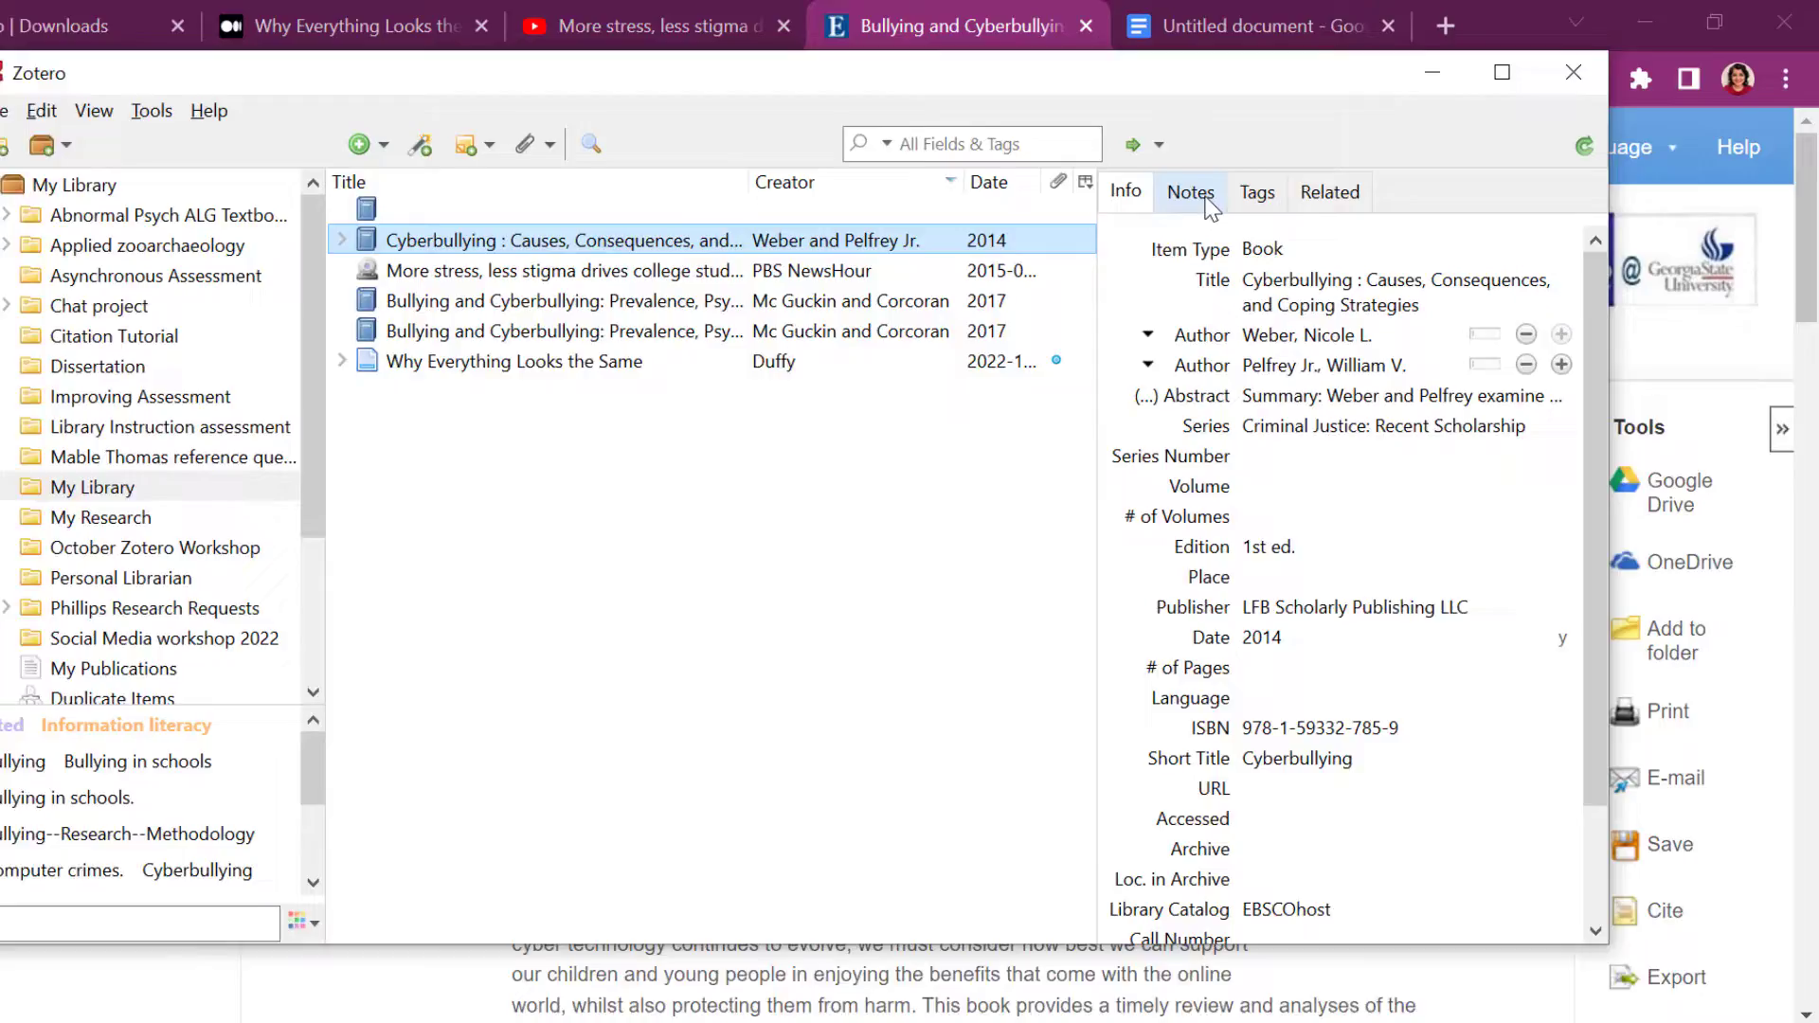
left_click(1231, 182)
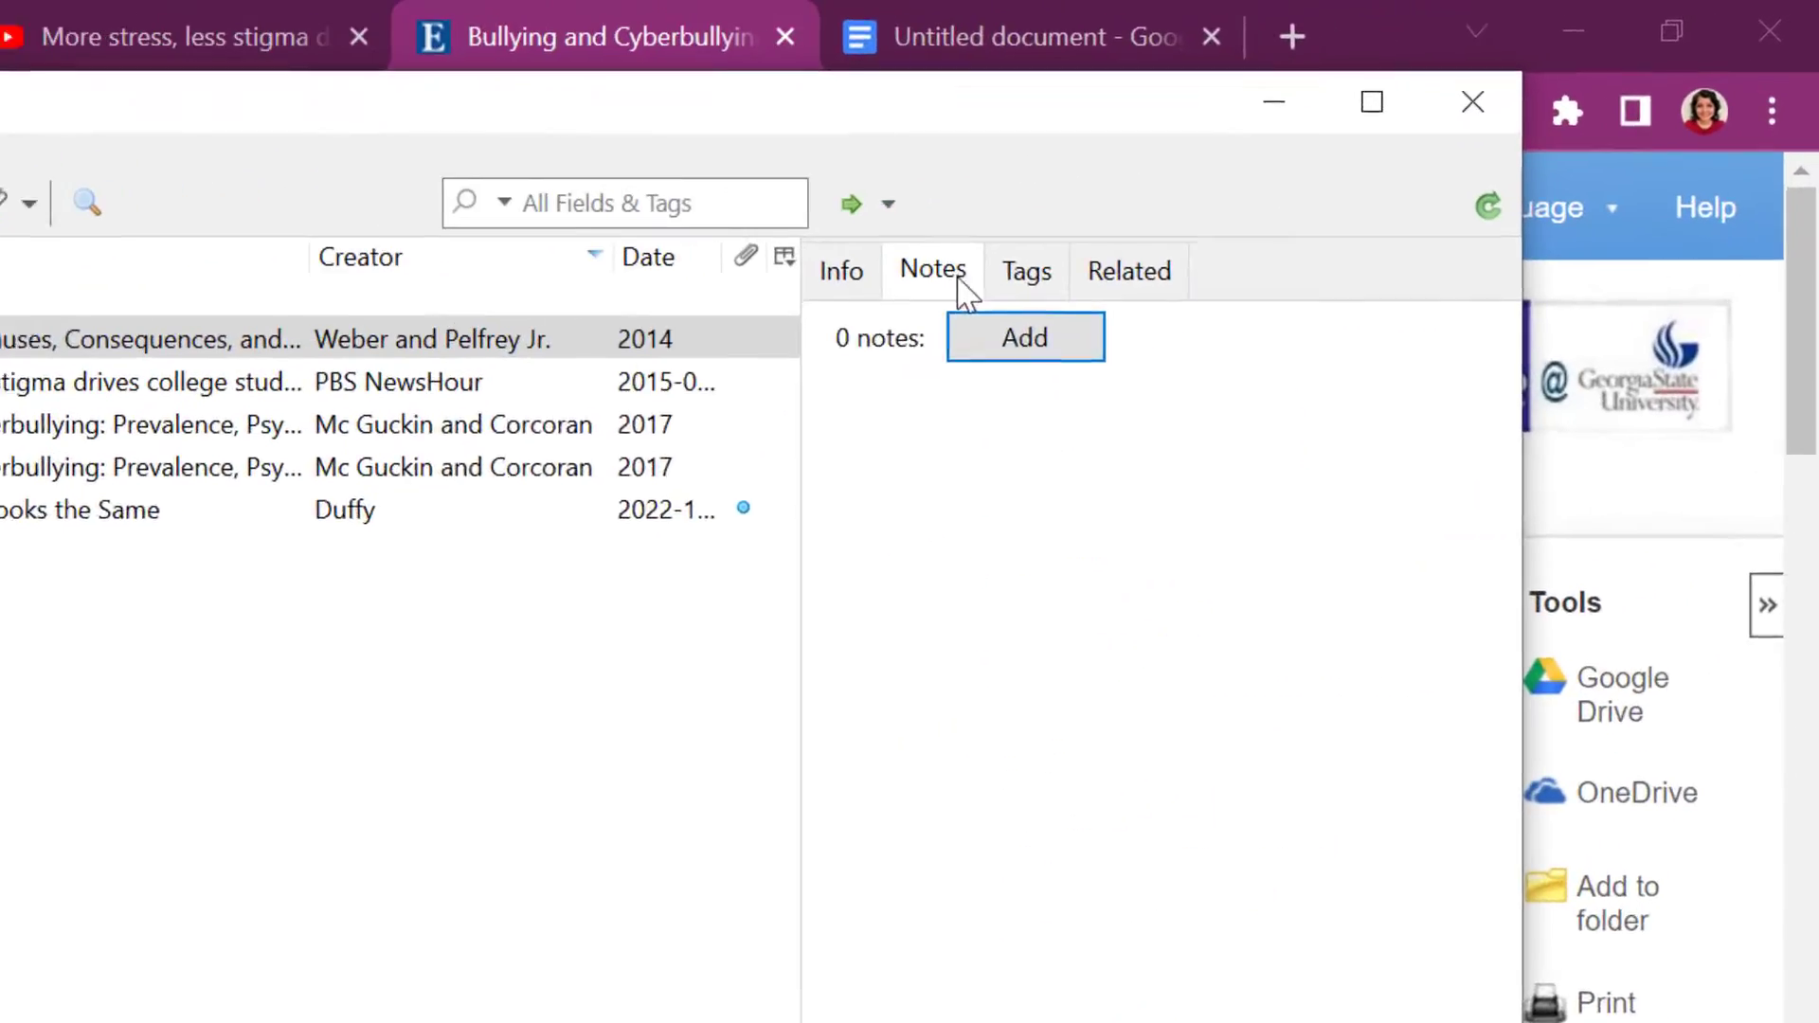
left_click(1290, 183)
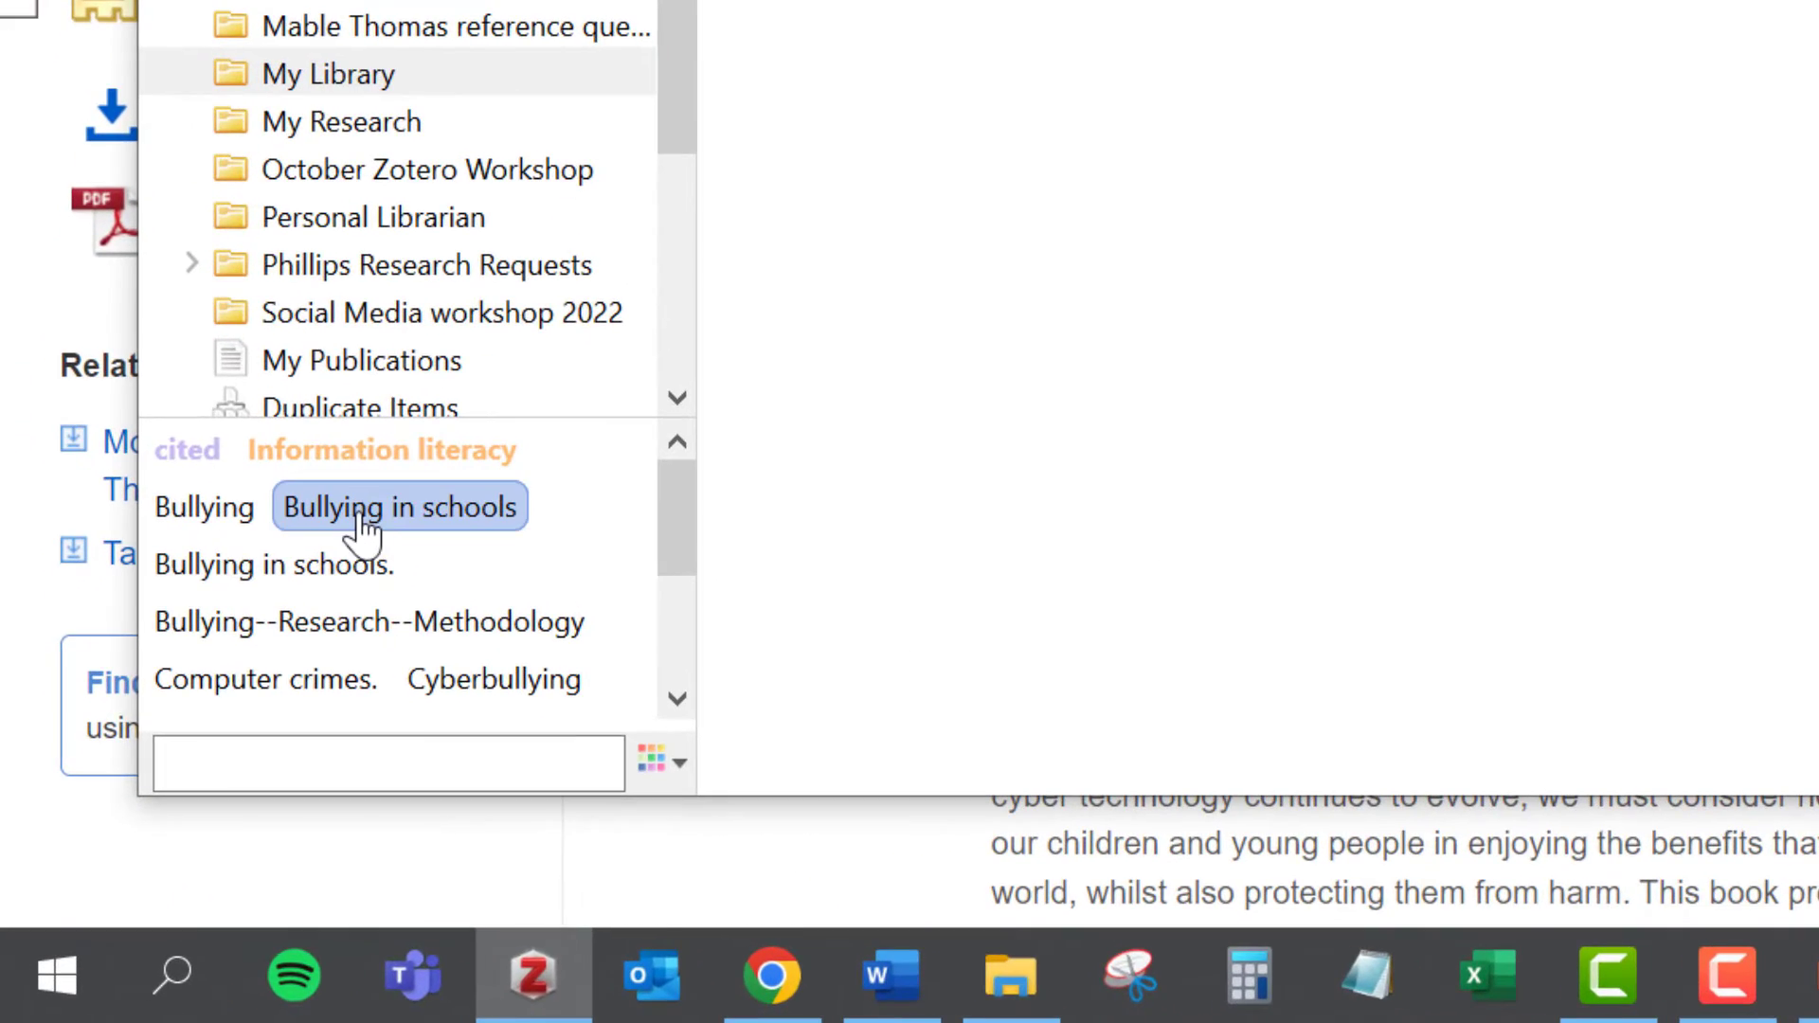
Step: Look at the colour options for the "Bullying in schools" tag and leave without assigning one
right_click(360, 526)
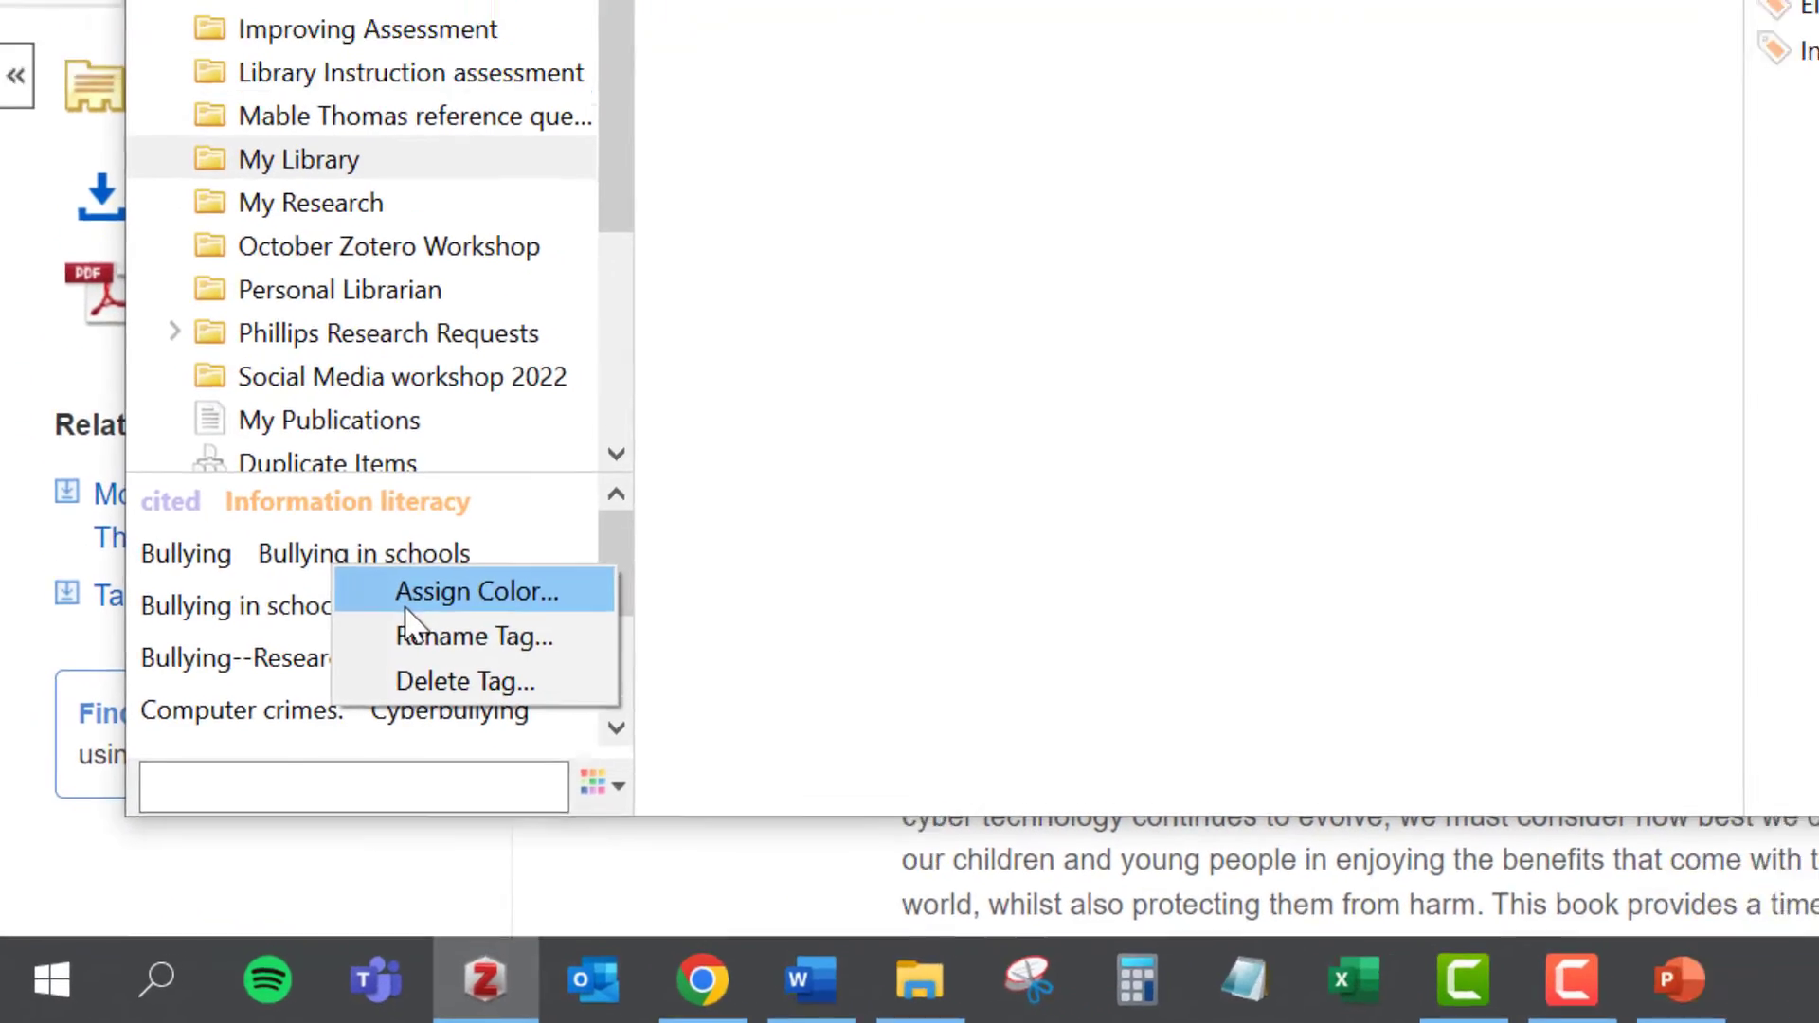
left_click(520, 543)
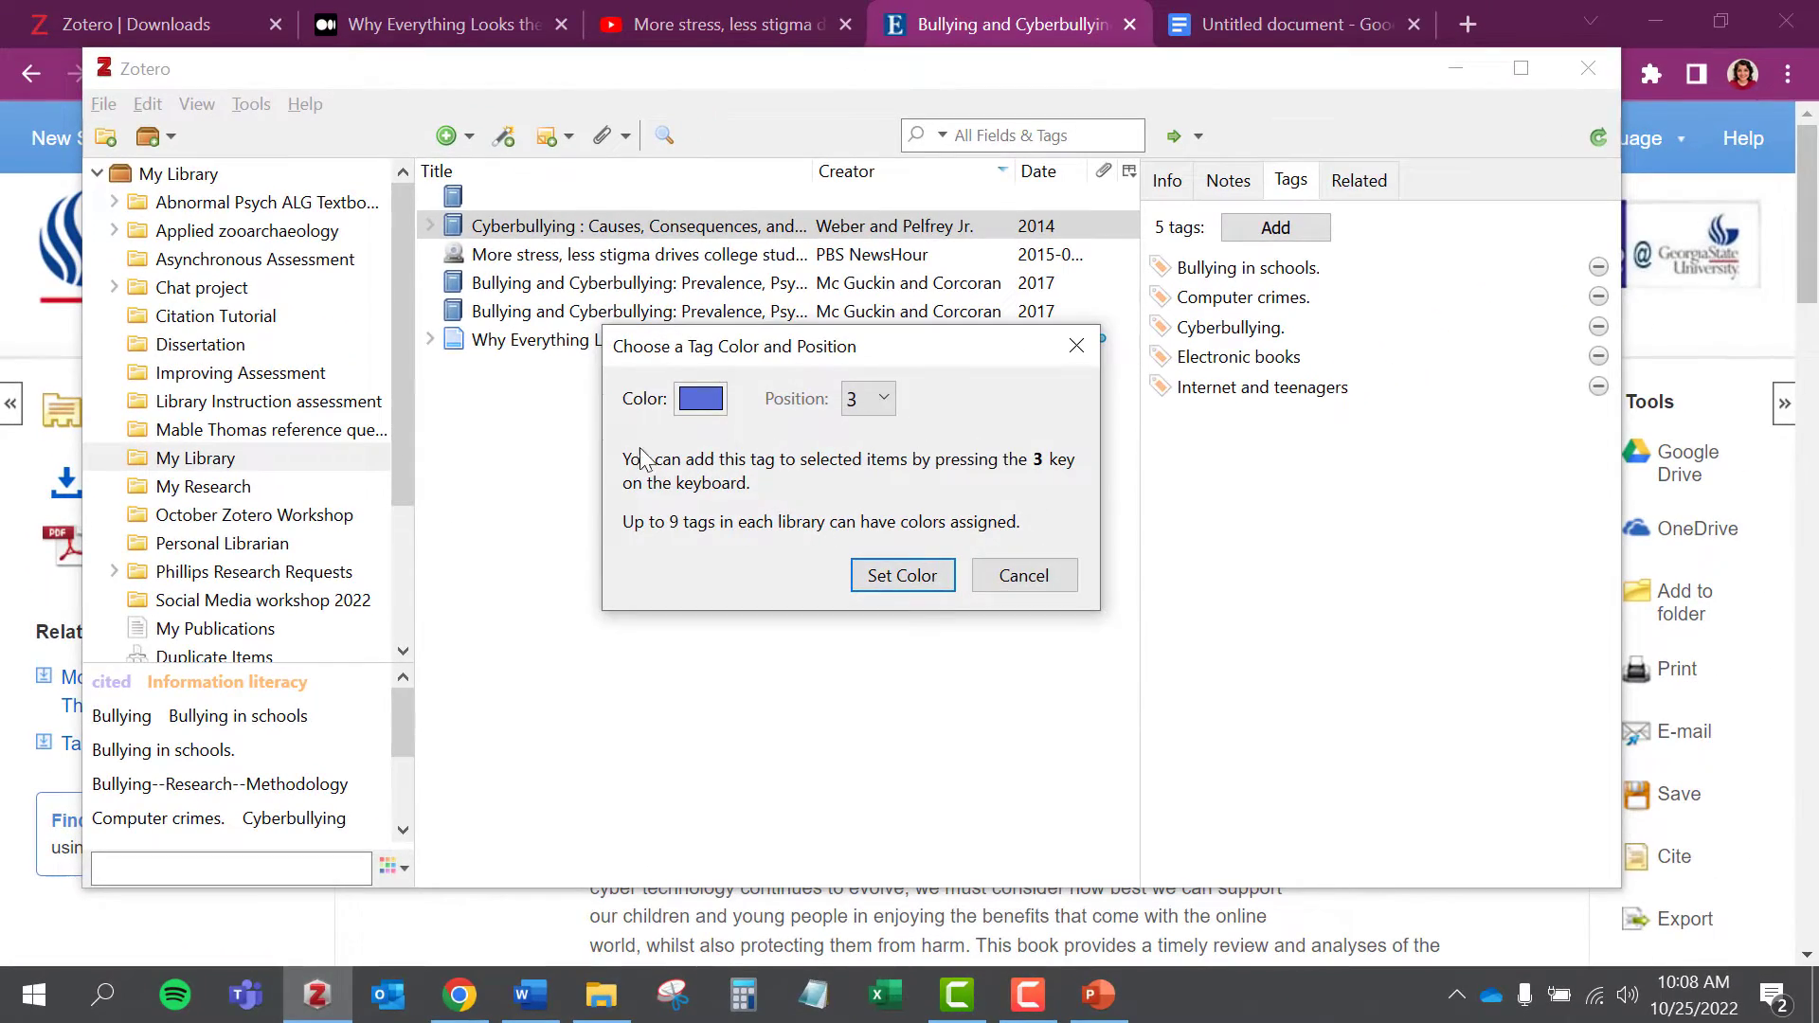
left_click(701, 398)
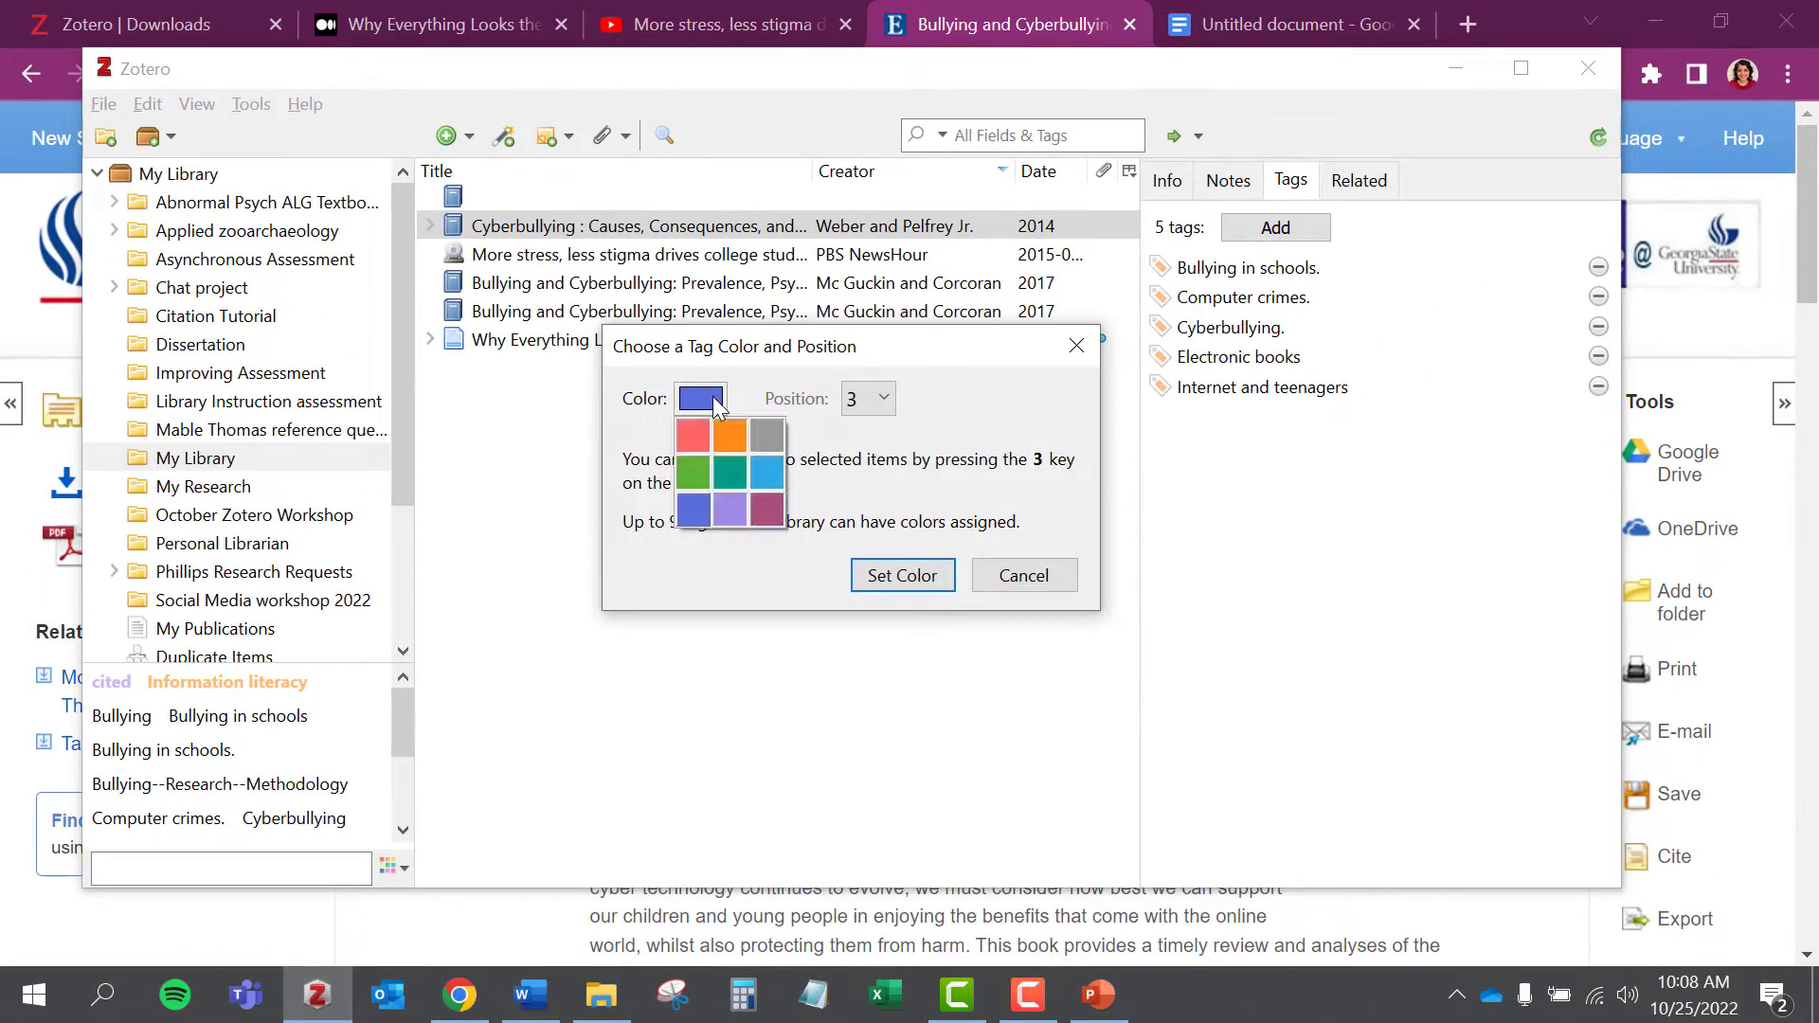
left_click(915, 575)
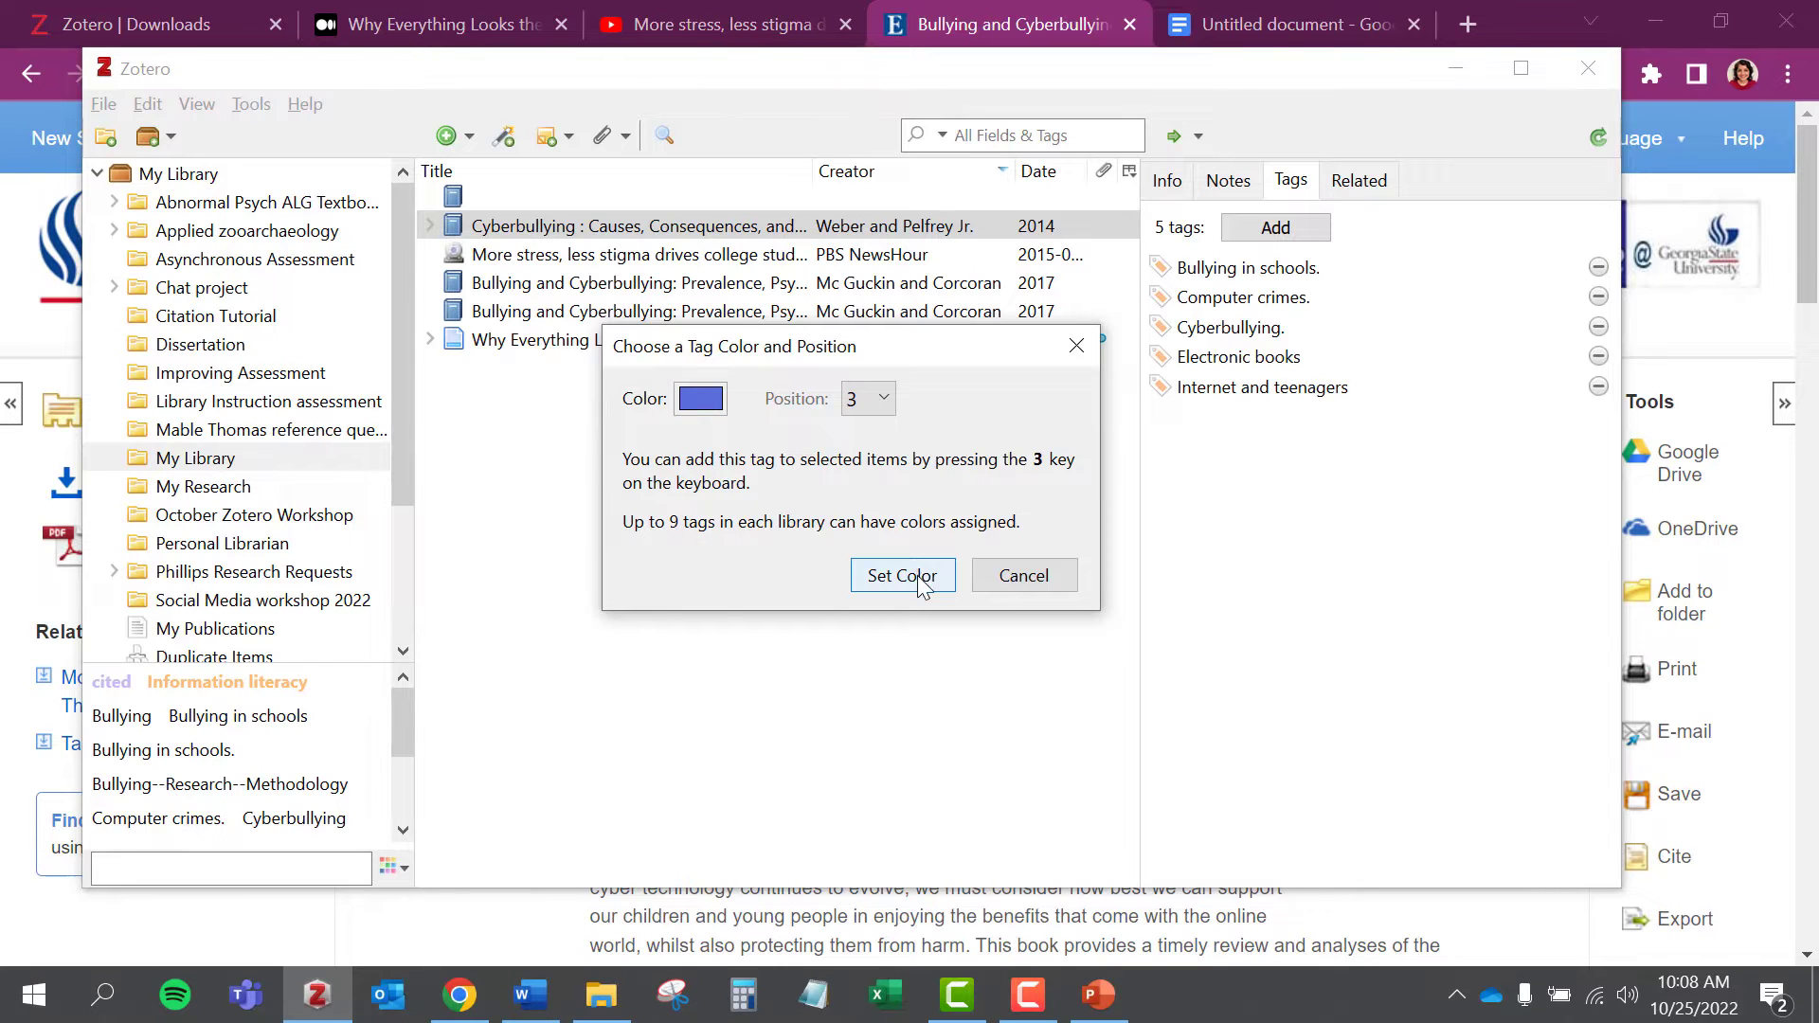
left_click(1007, 573)
Step: Review the General preferences for file handling, automatic tagging and groups, then close the preferences
left_click(146, 104)
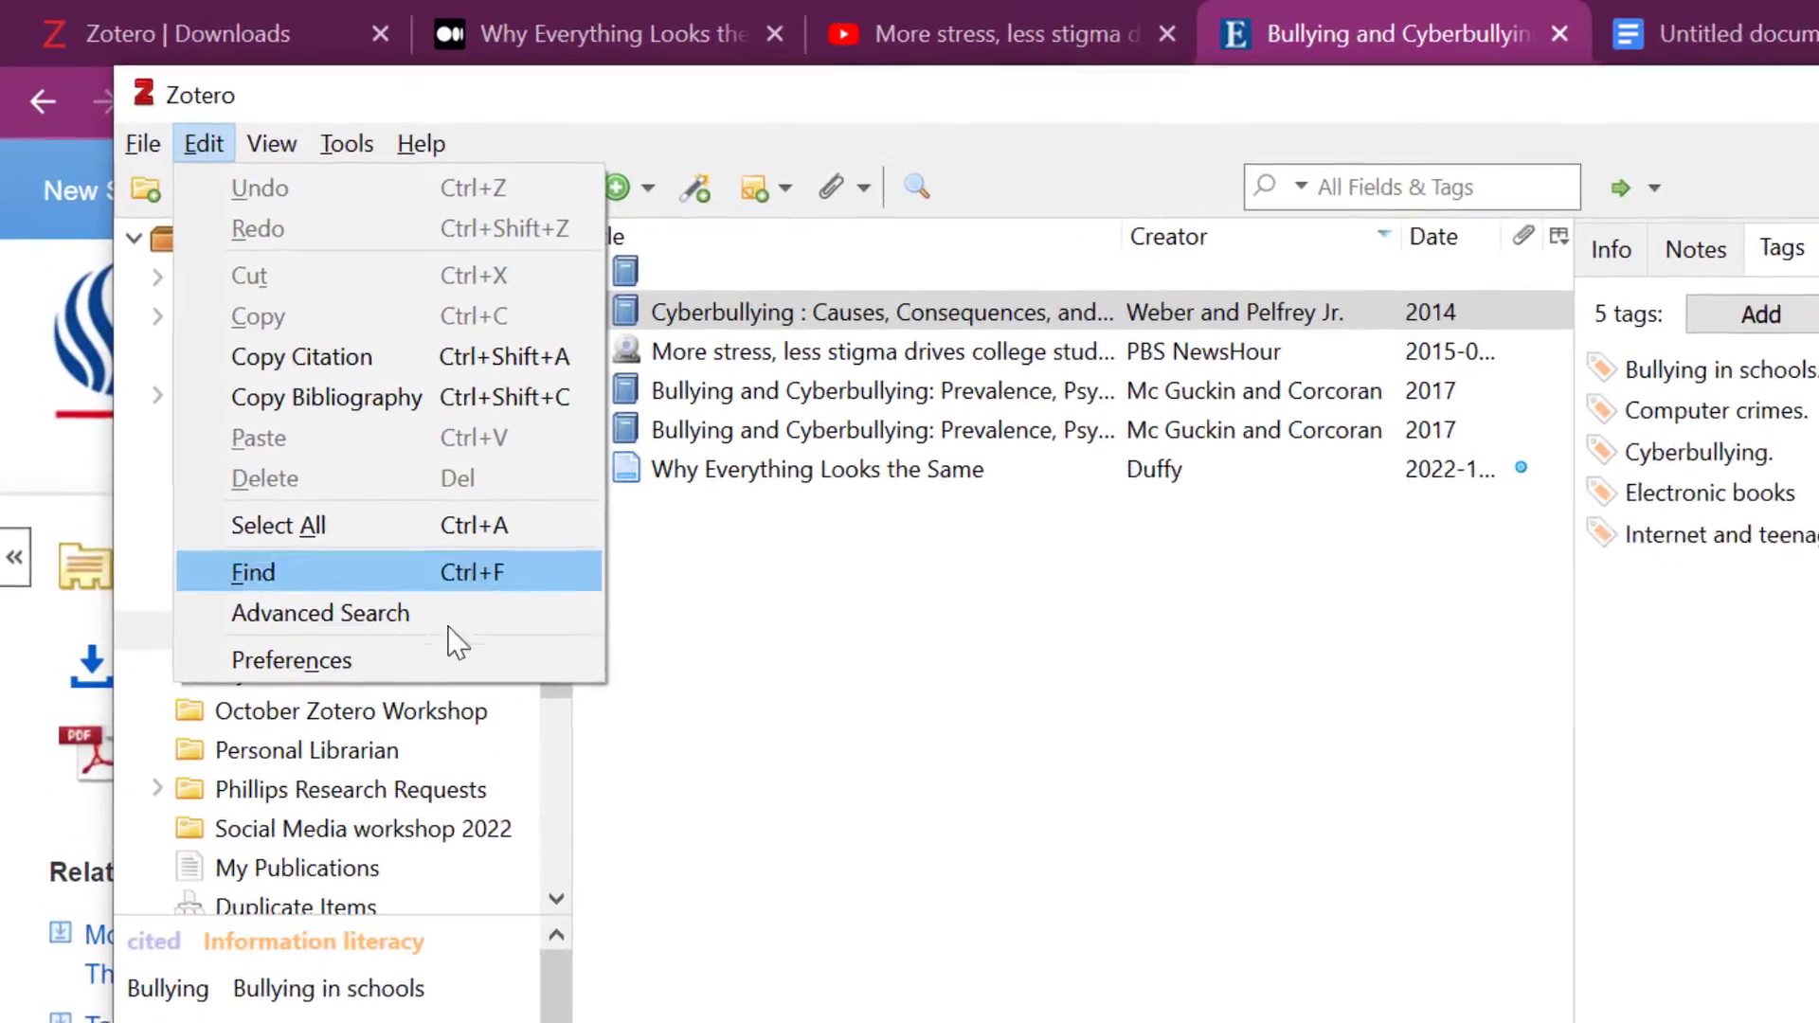
left_click(351, 477)
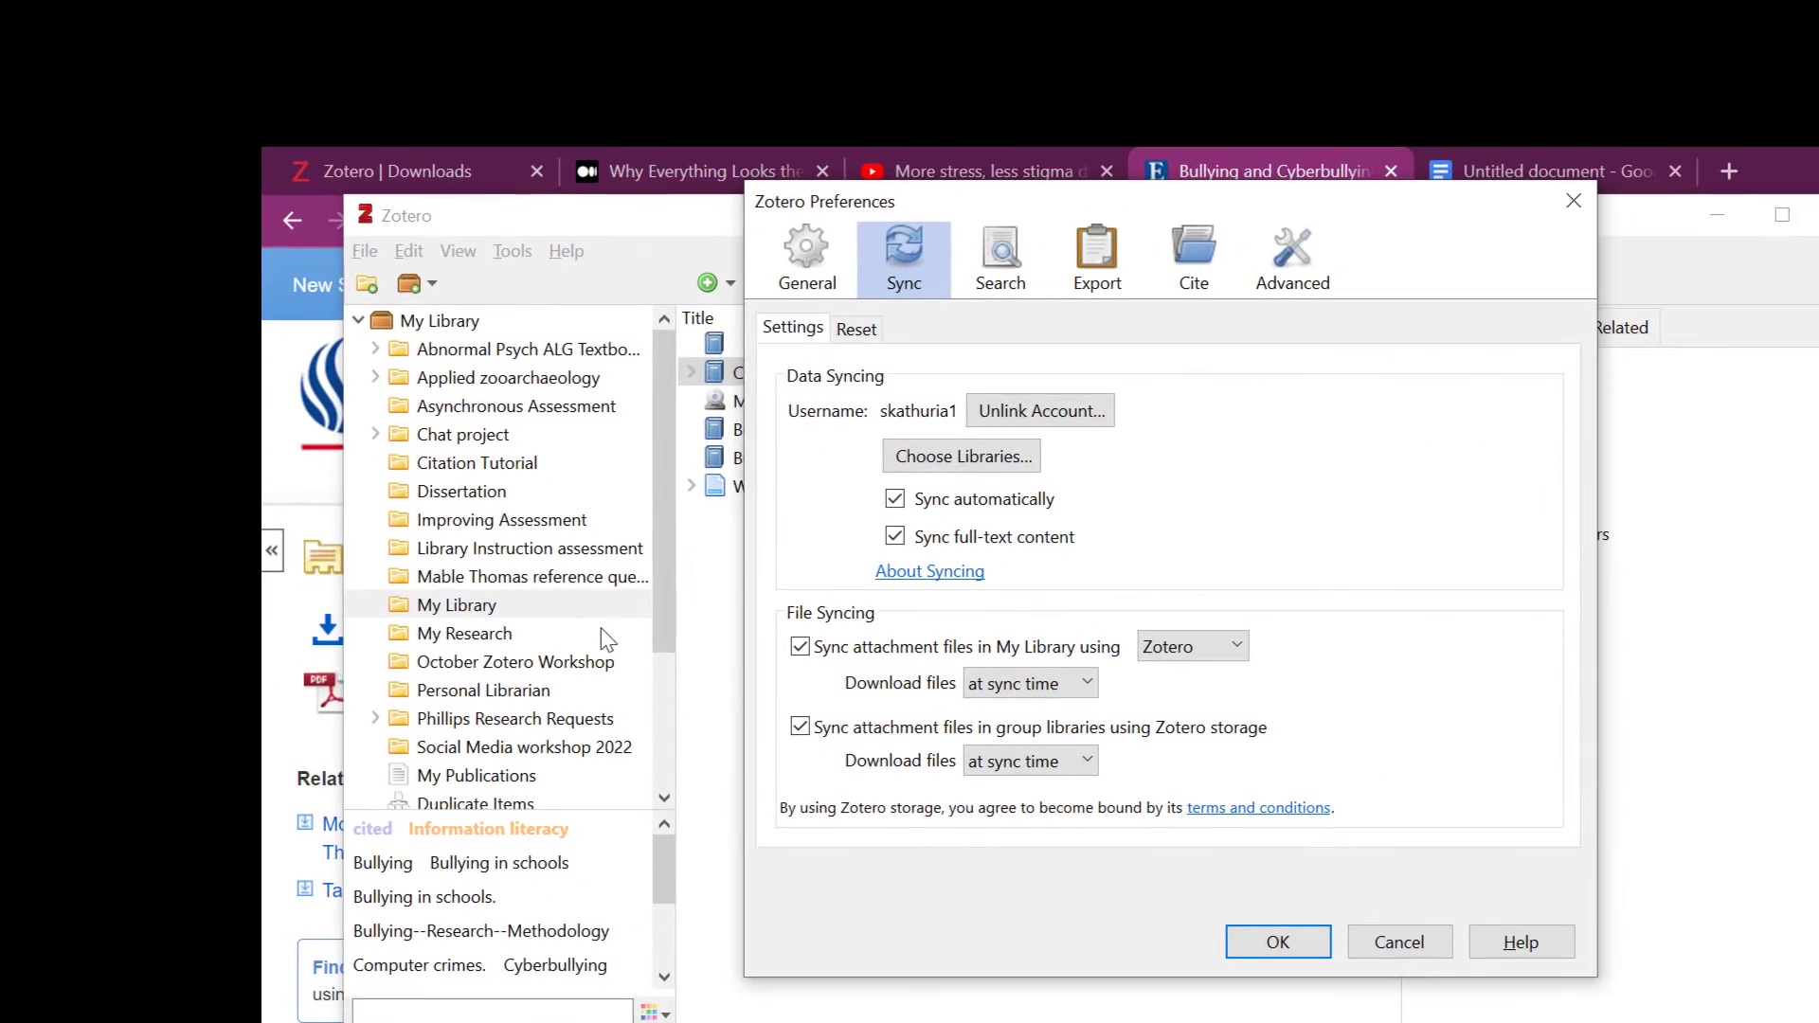
left_click(815, 286)
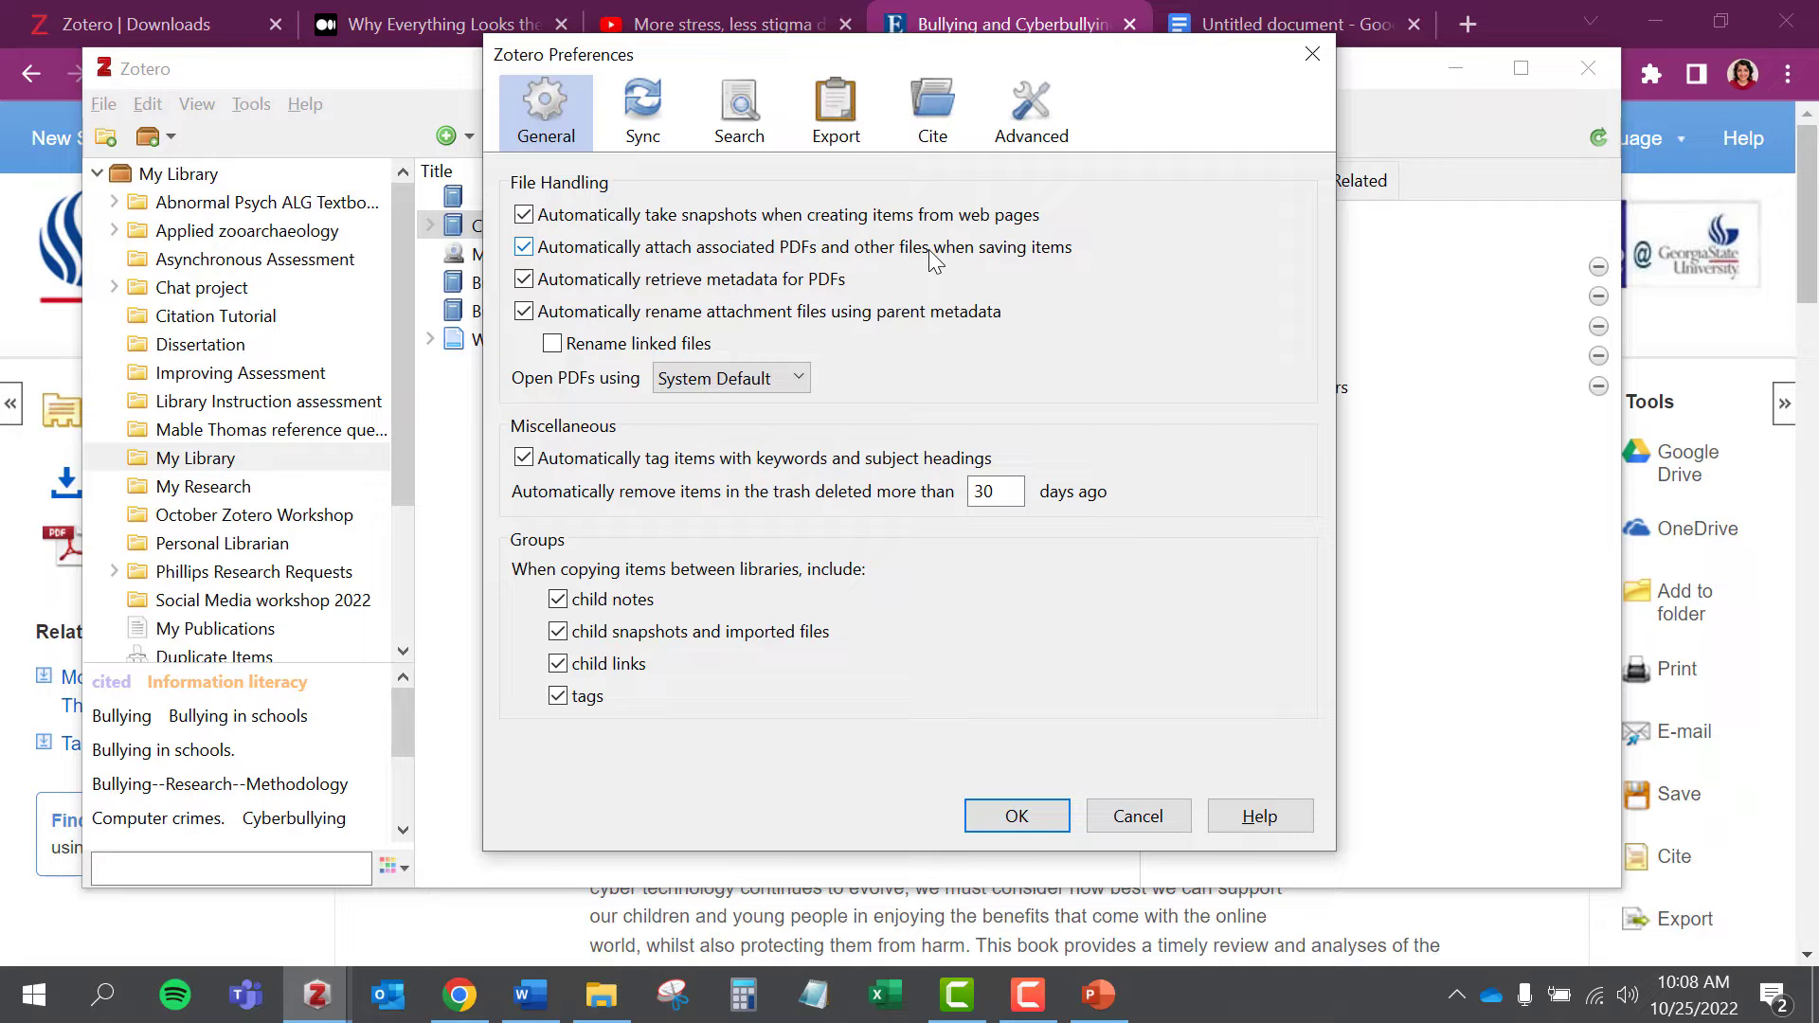
left_click(1313, 54)
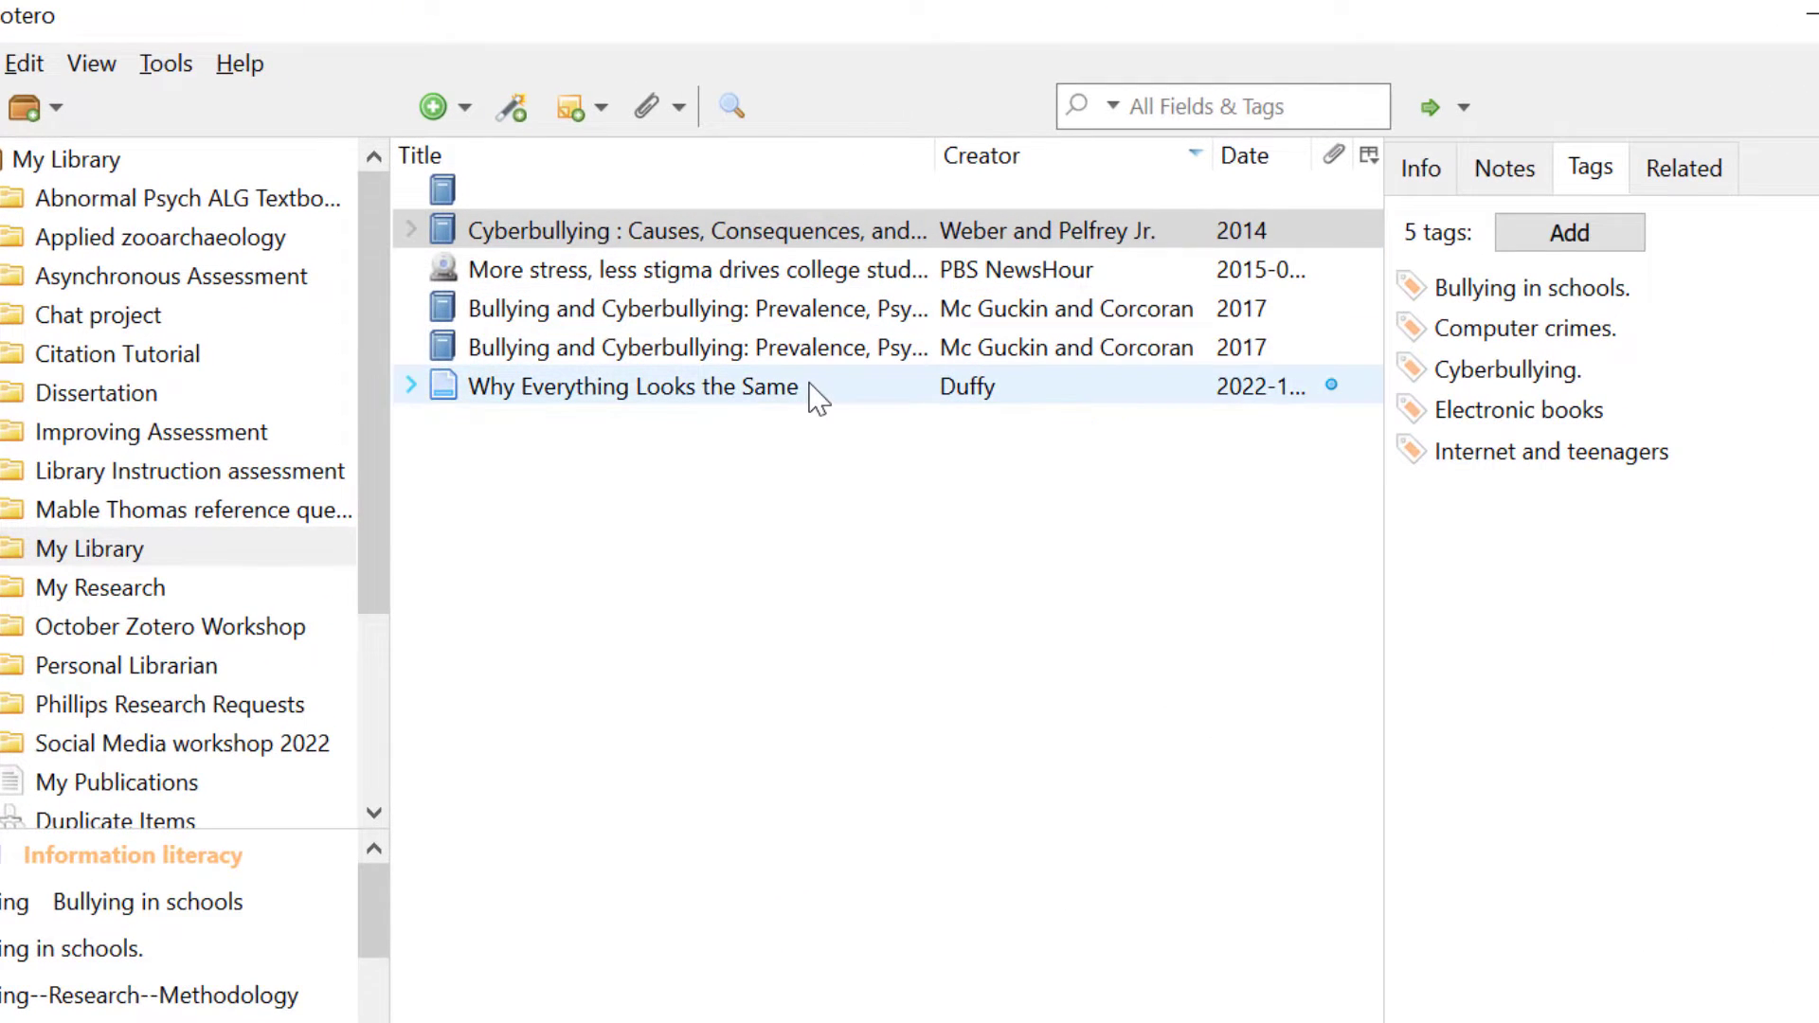
Step: Create a Modern Language Association 9th edition bibliography from all saved items except the blank book and copy it to the clipboard
left_click(811, 386, "shift")
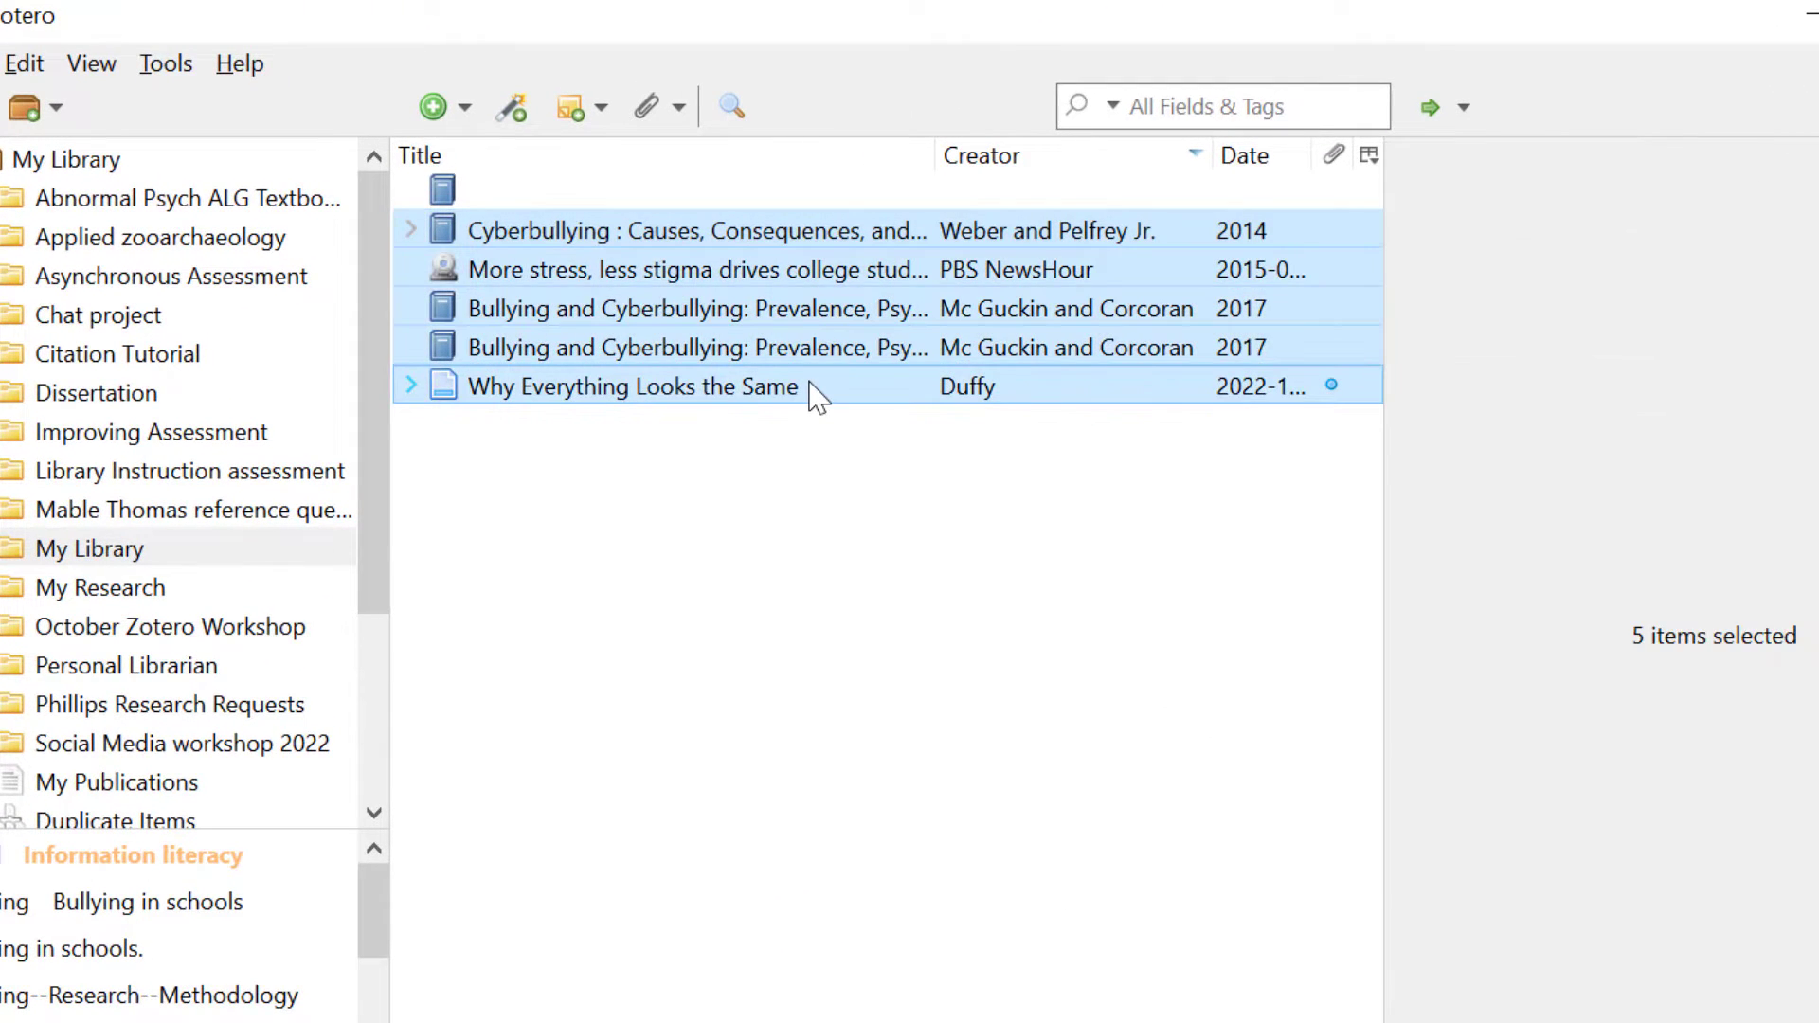
right_click(775, 268)
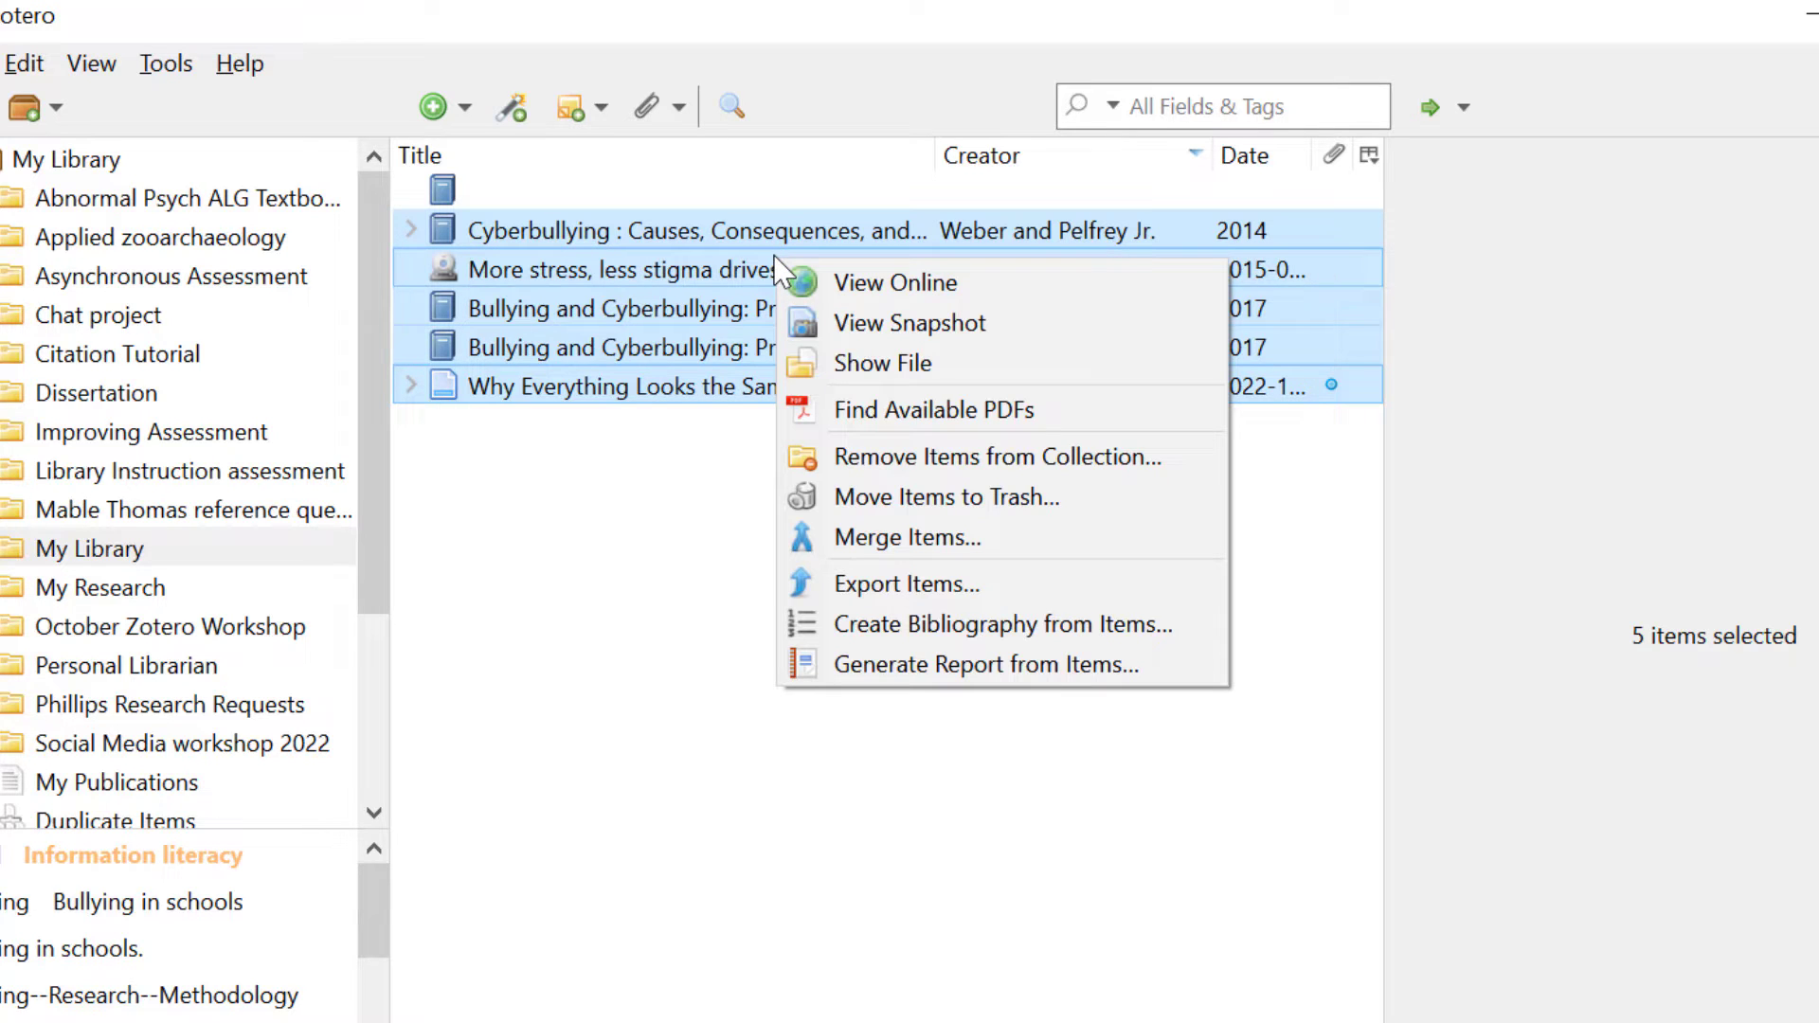
left_click(1065, 633)
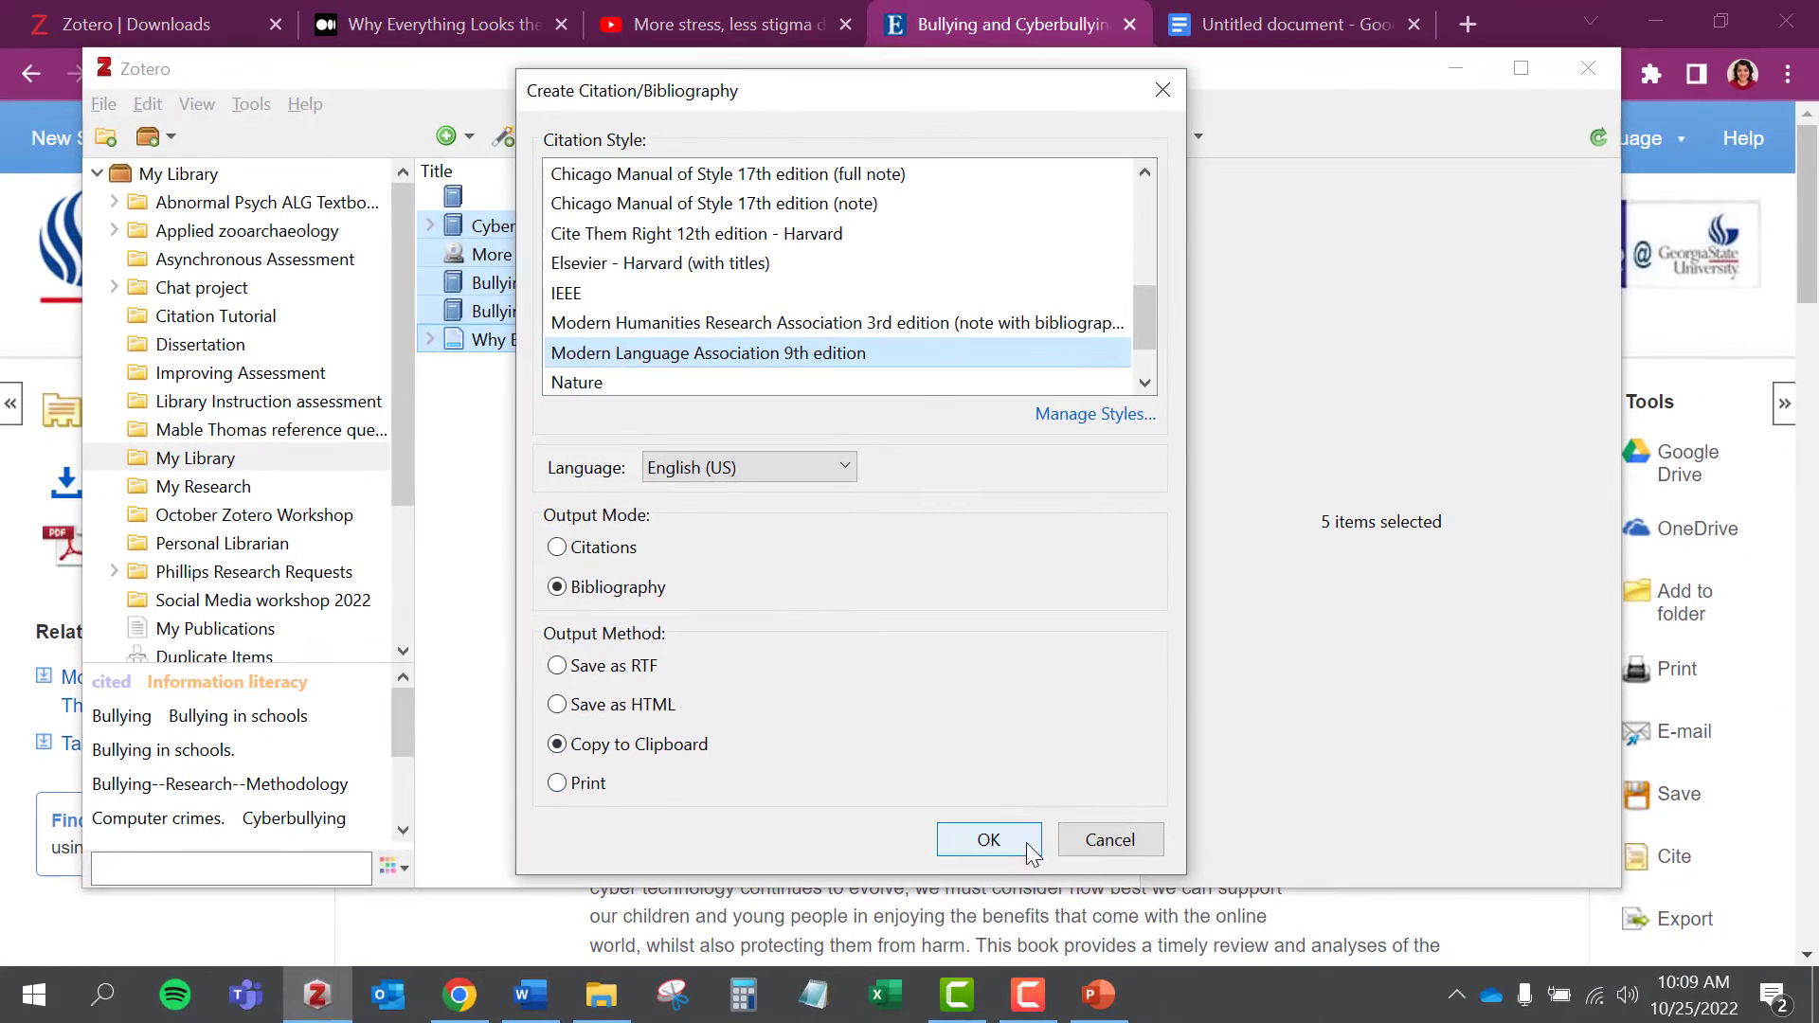
left_click(1310, 789)
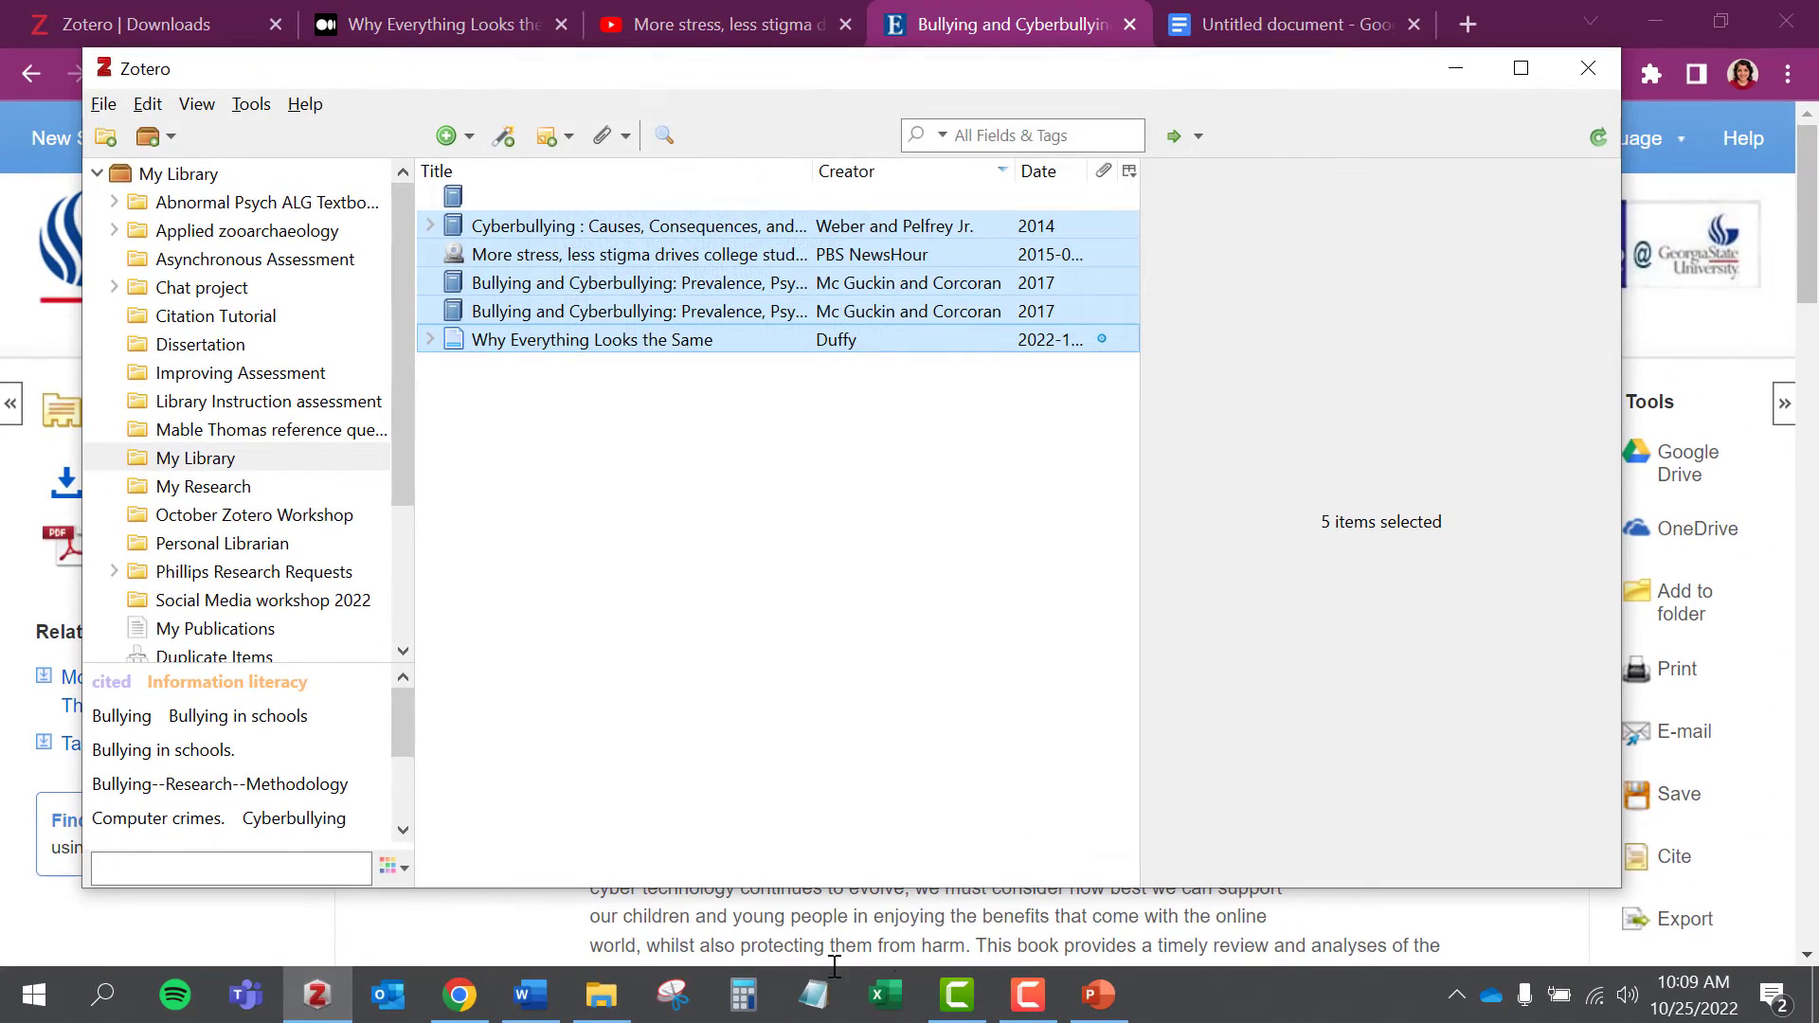
Step: Switch to the blank Word document, paste the copied bibliography and look through its entries
left_click(531, 994)
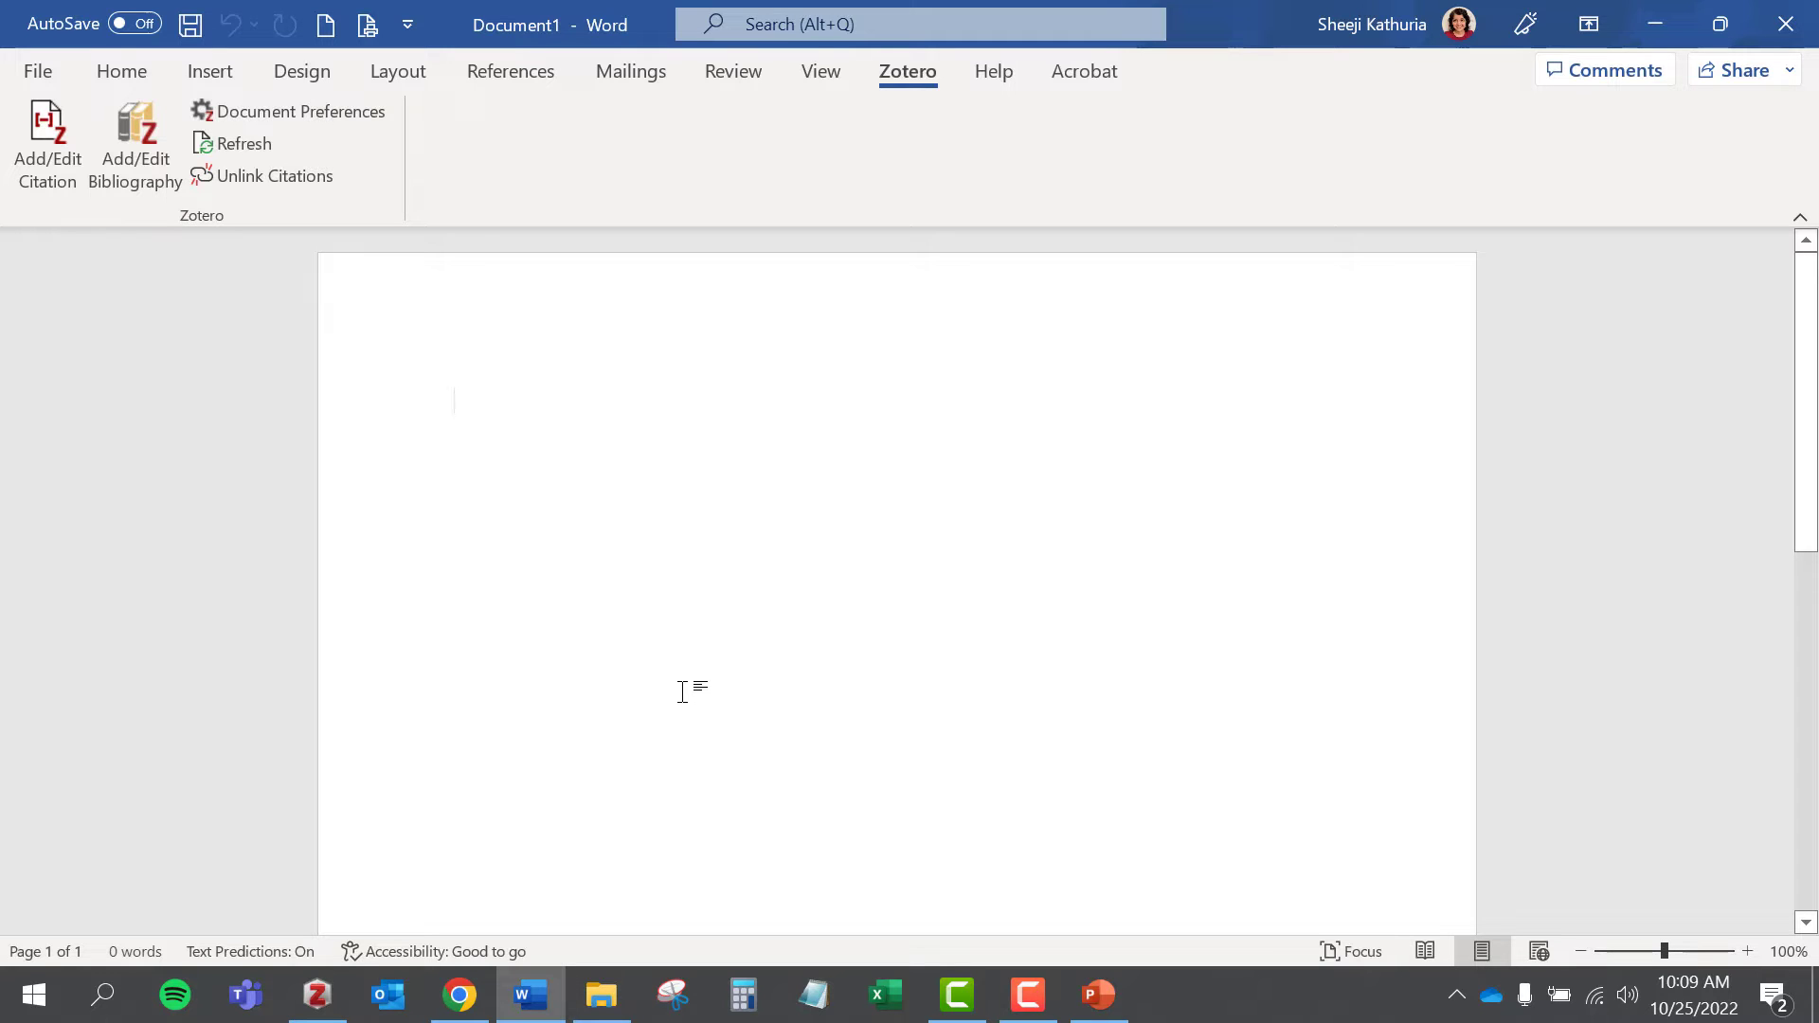
key("ctrl+v")
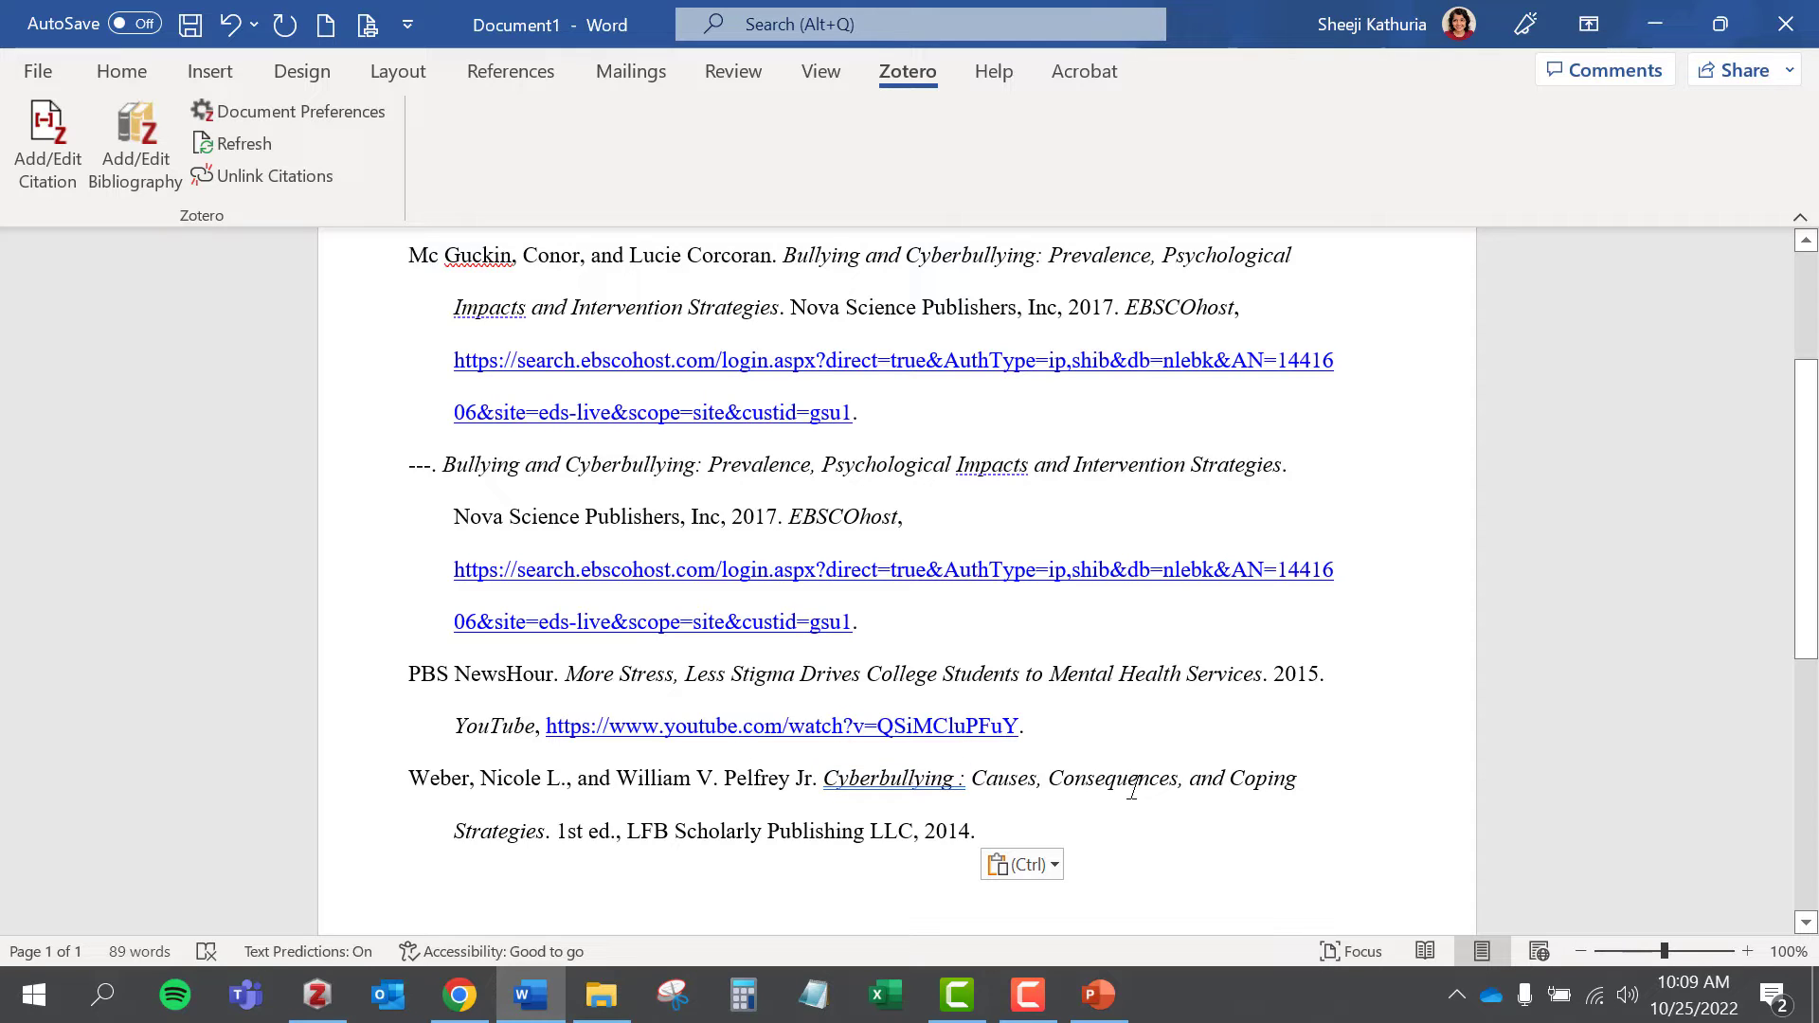
scroll(1132, 784, "up", 2)
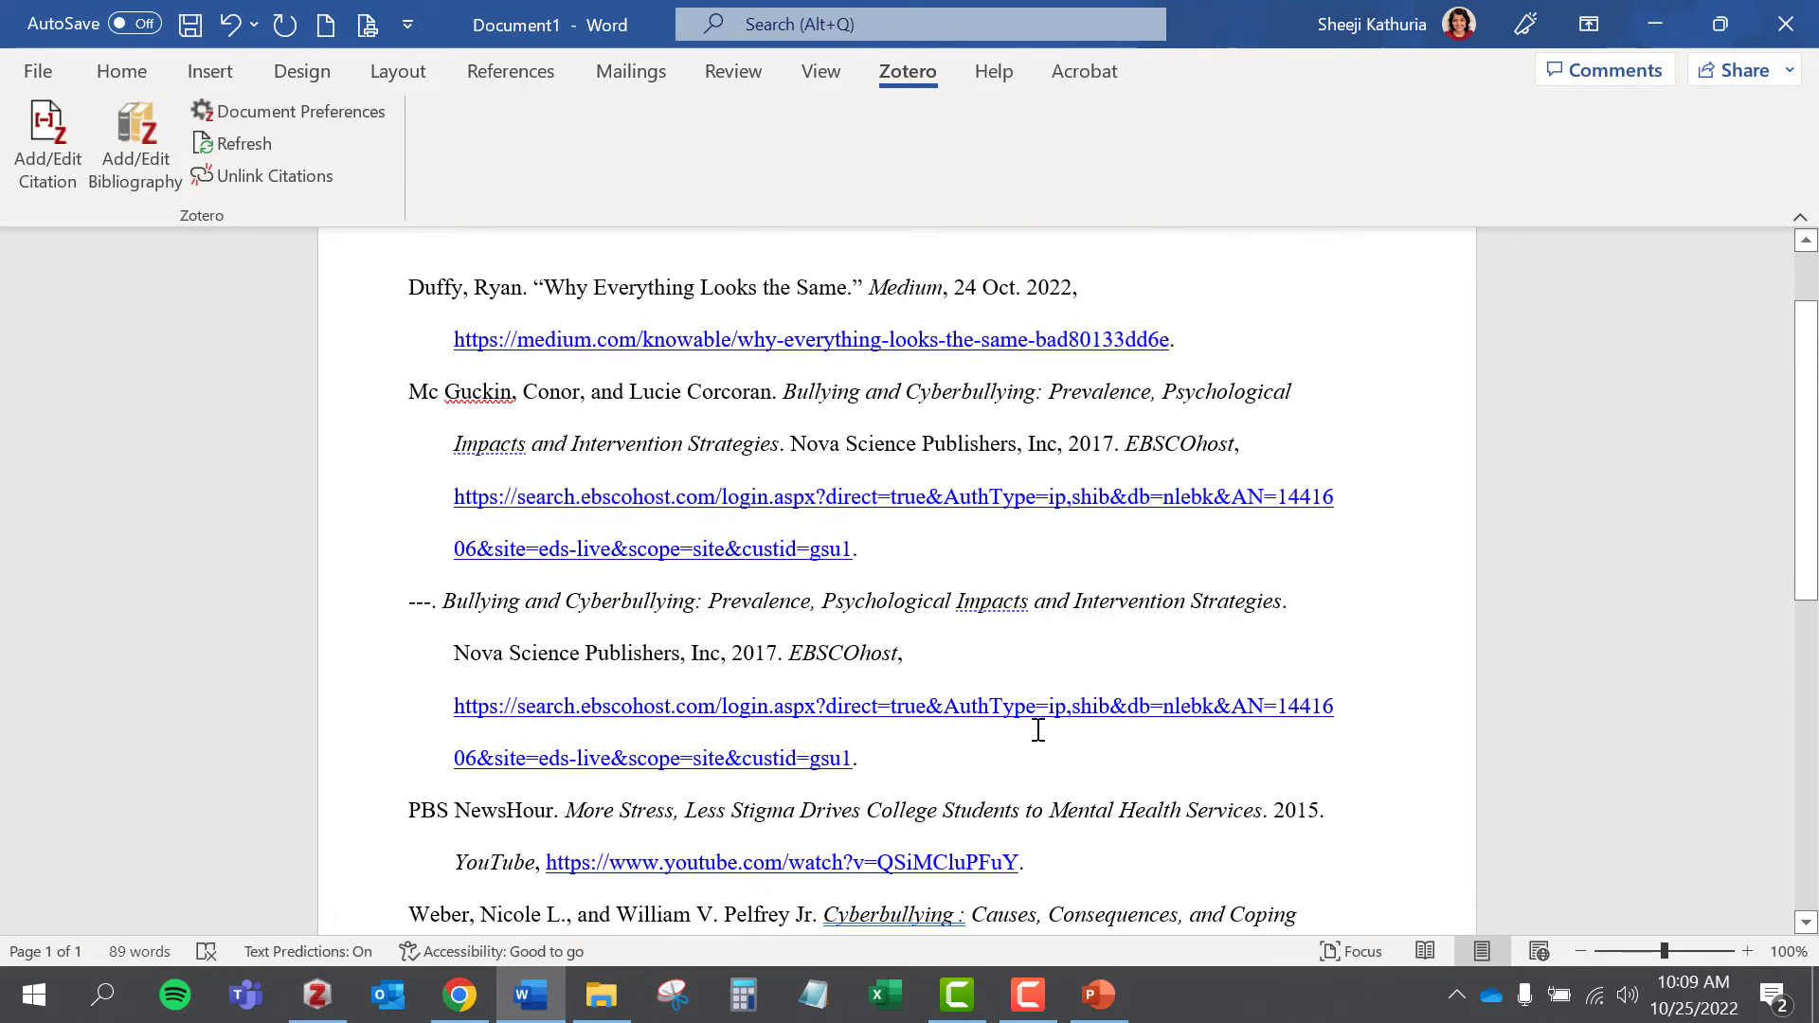
scroll(1061, 691, "up", 2)
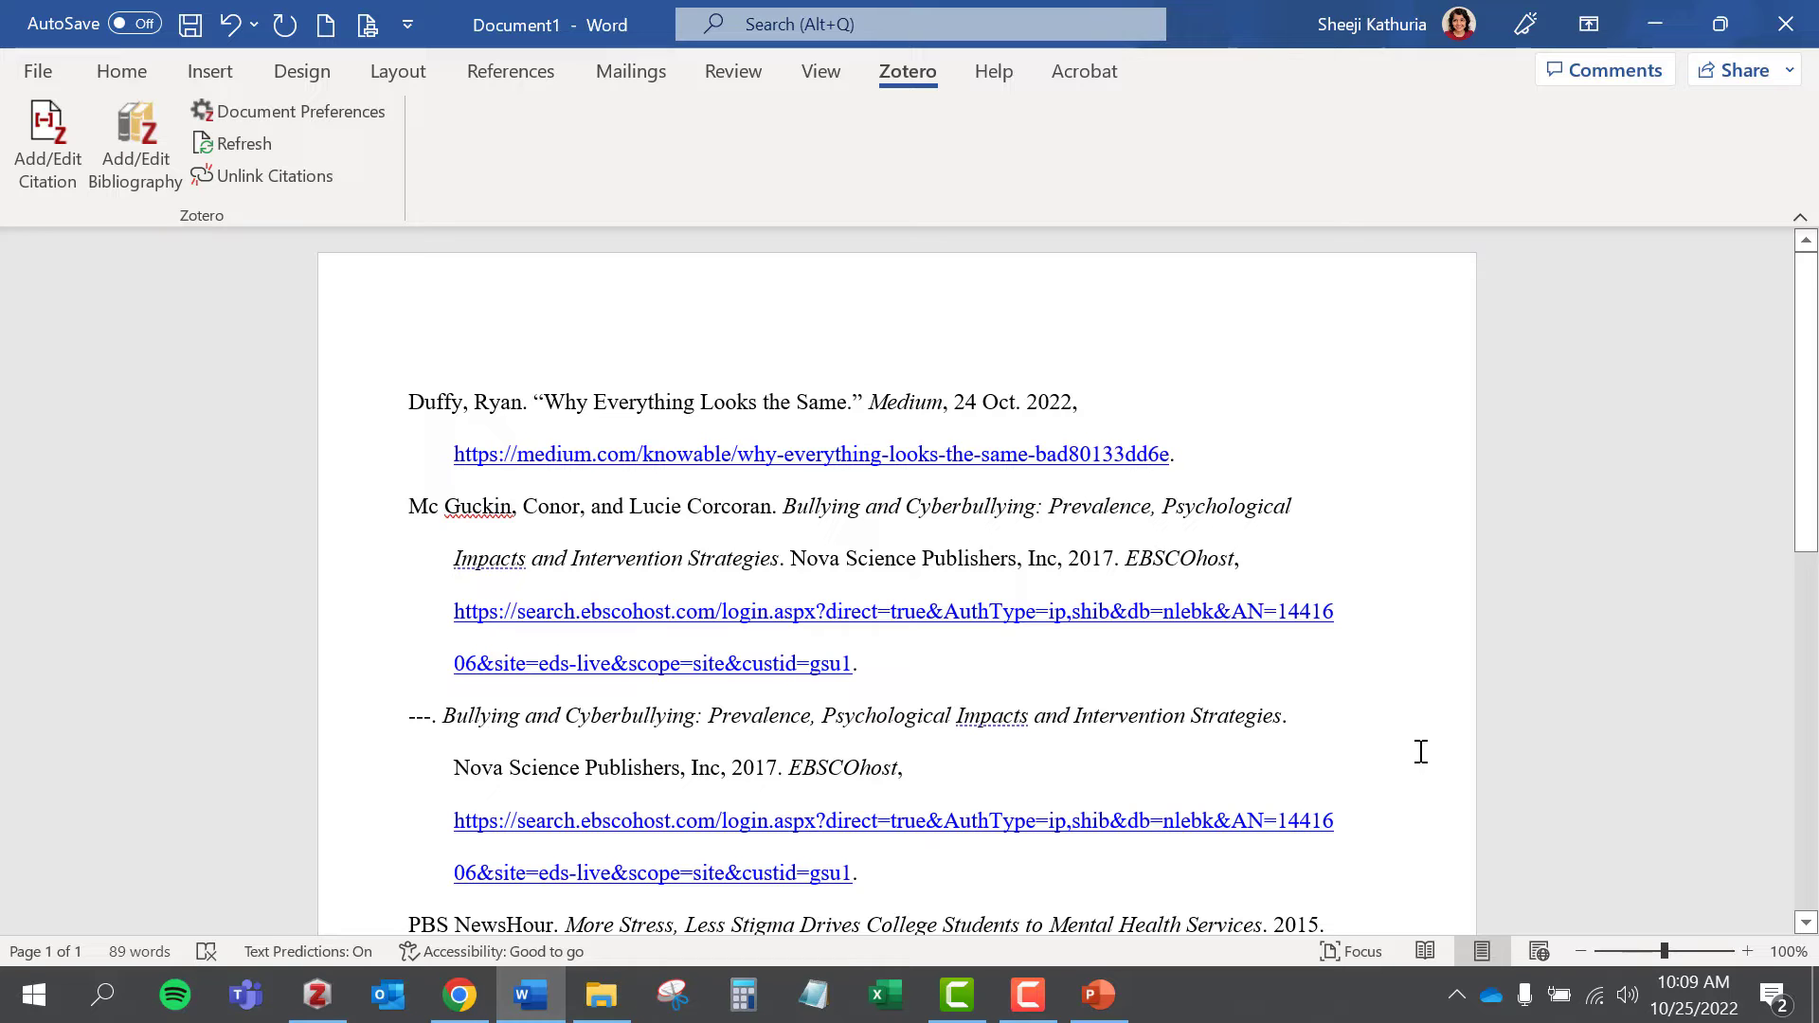
type("Weber, Nicole L., and William V. Pelfrey Jr. Cyberbullying : Causes, Consequences, and Coping Strategies. 1st ed., LFB Scholarly Publishing LLC, 2014.")
scroll(1153, 767, "down", 2)
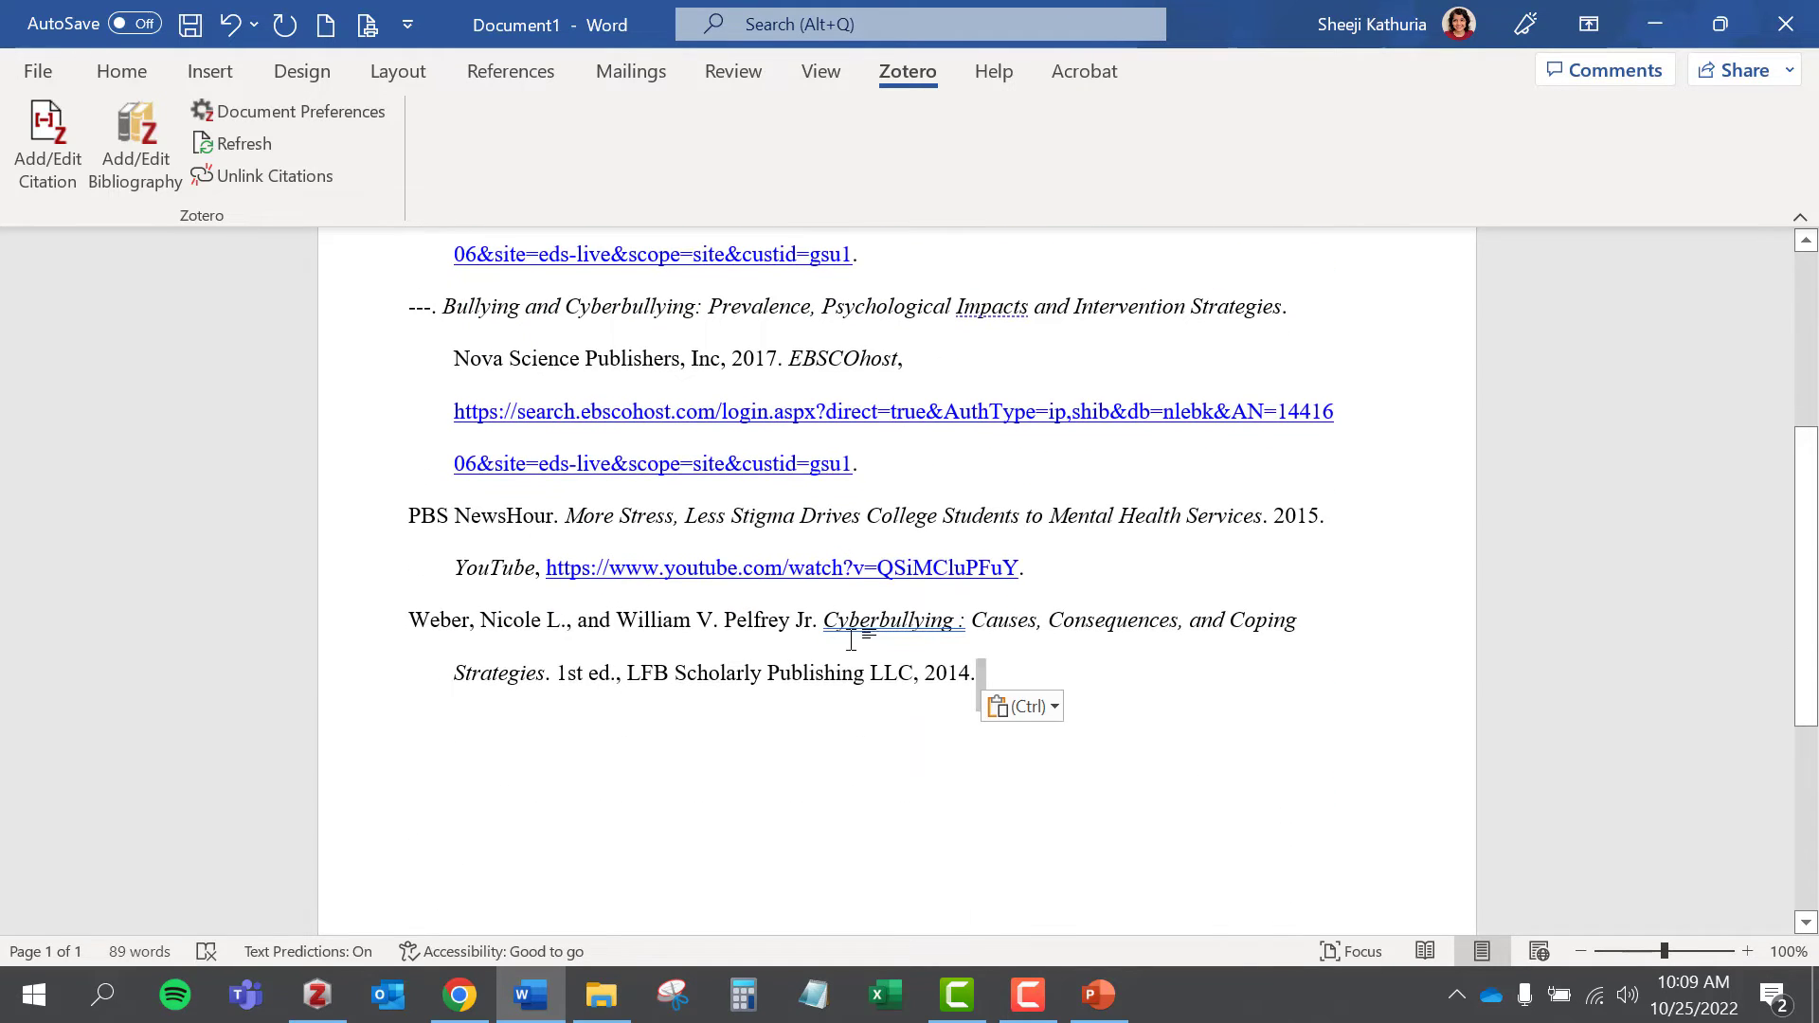
Step: Delete the whole pasted bibliography from the document
left_click_drag(850, 640, 314, 208)
key("Delete")
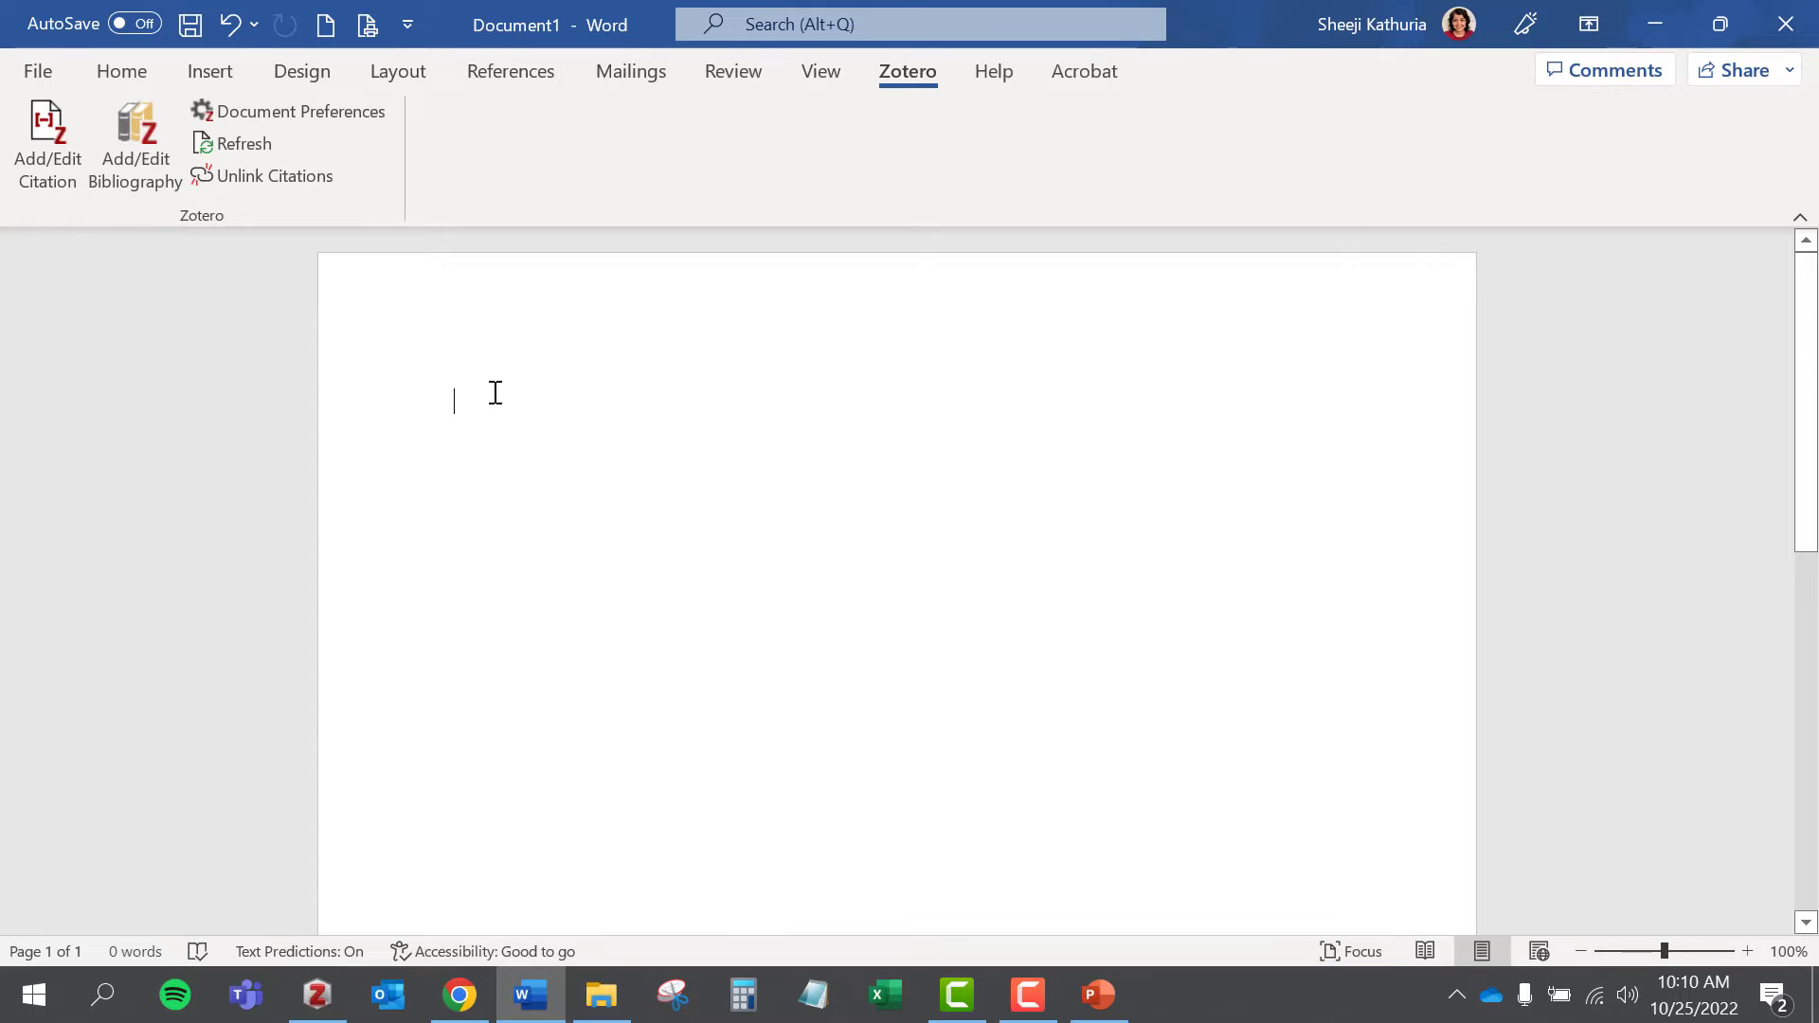
Step: Insert a Zotero citation of the 2016 book "Cyberbullying: Approaches, Consequences and Interventions" in Modern Language Association 9th edition style
left_click(43, 172)
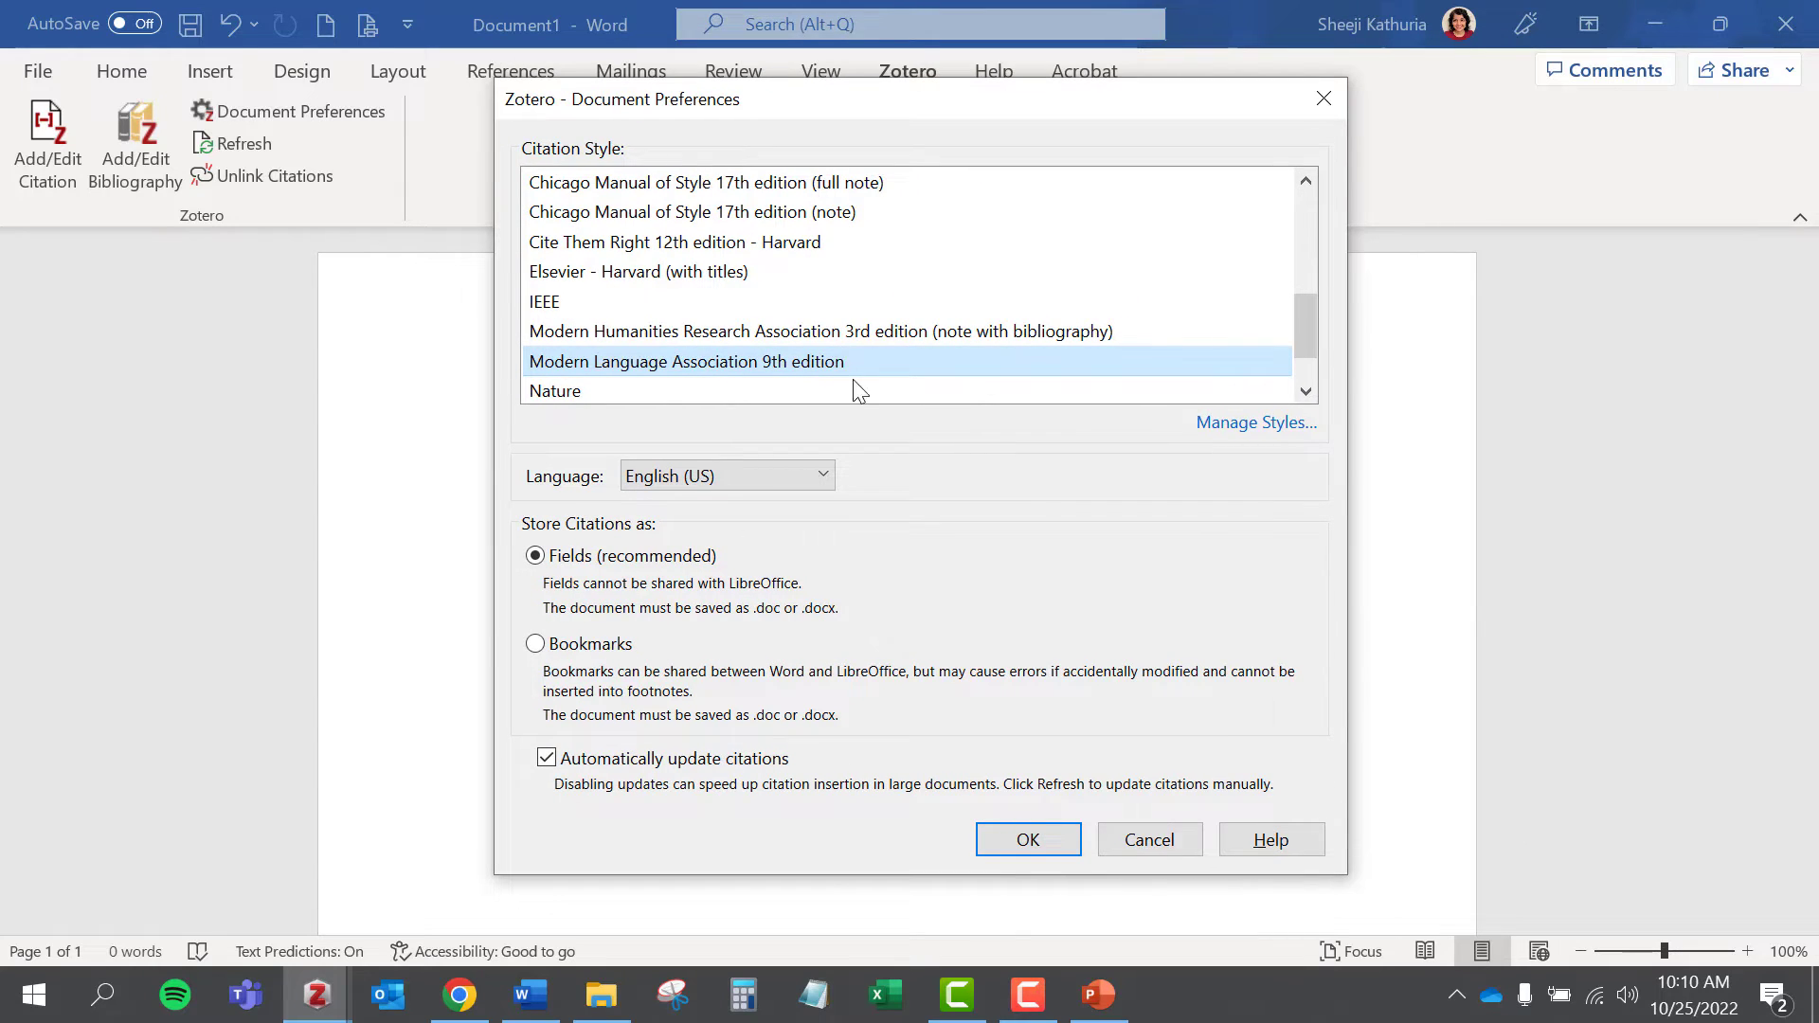
left_click(1027, 840)
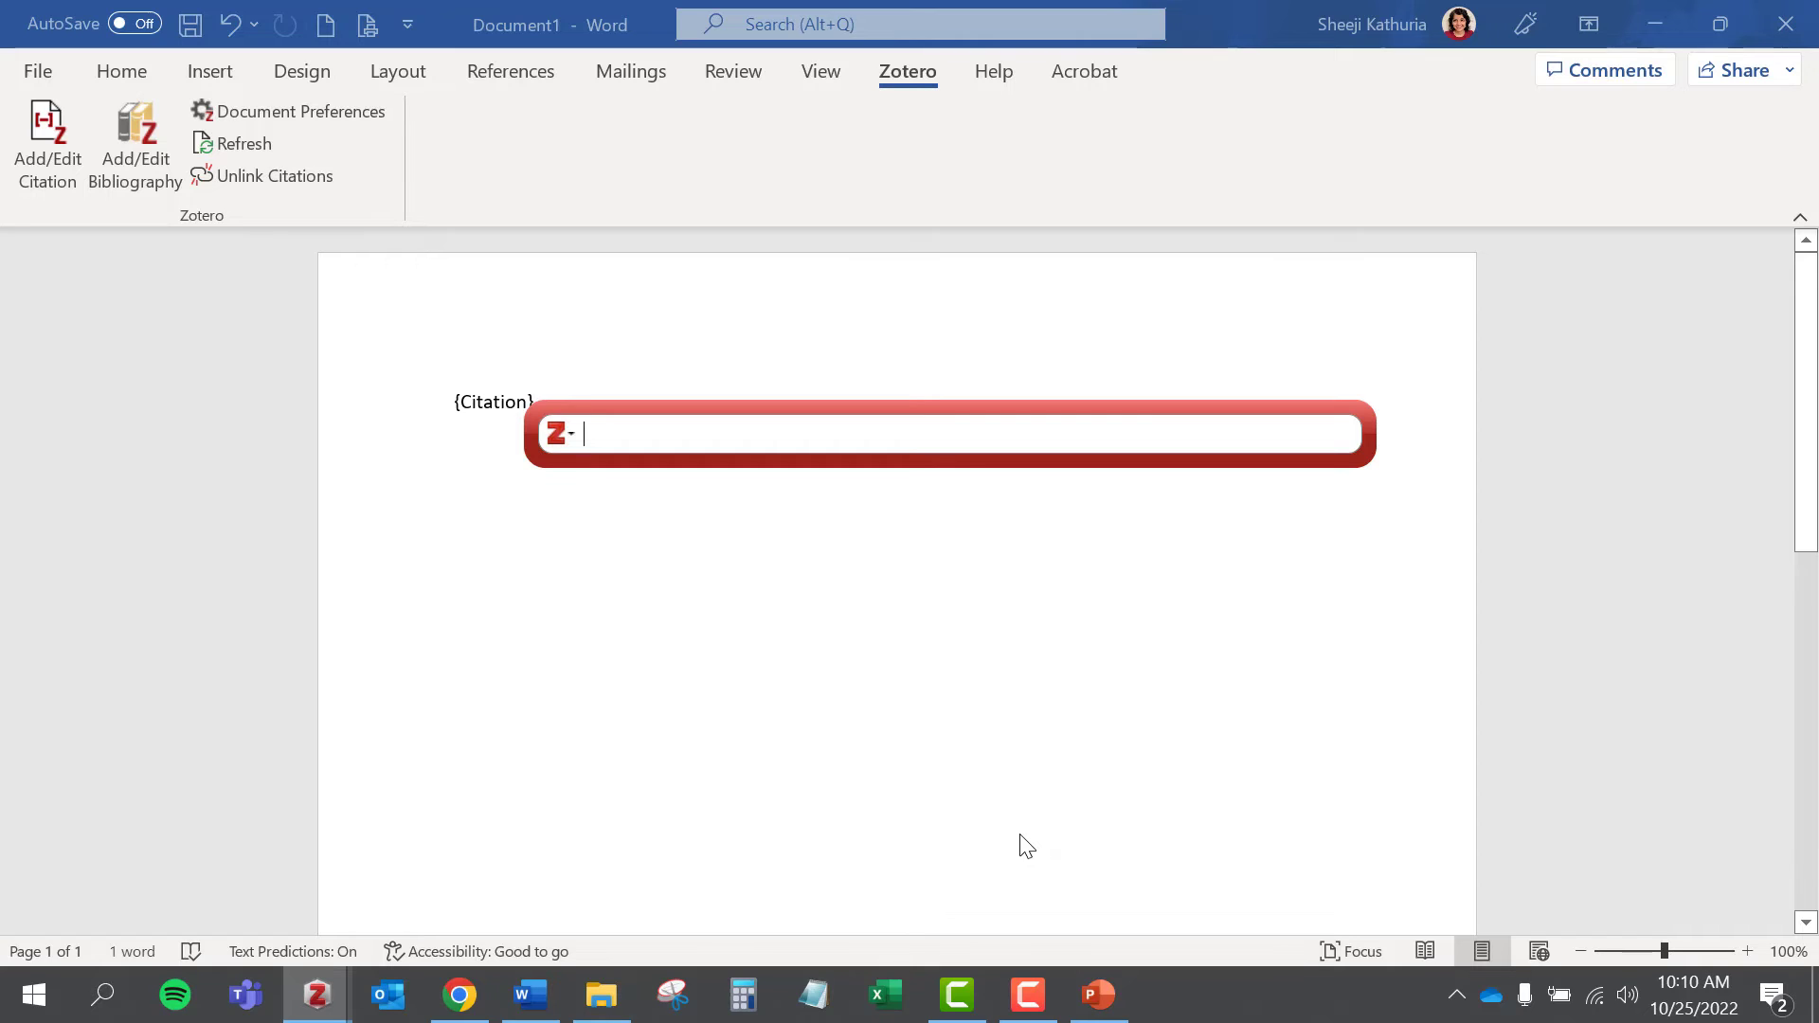
type("cyber")
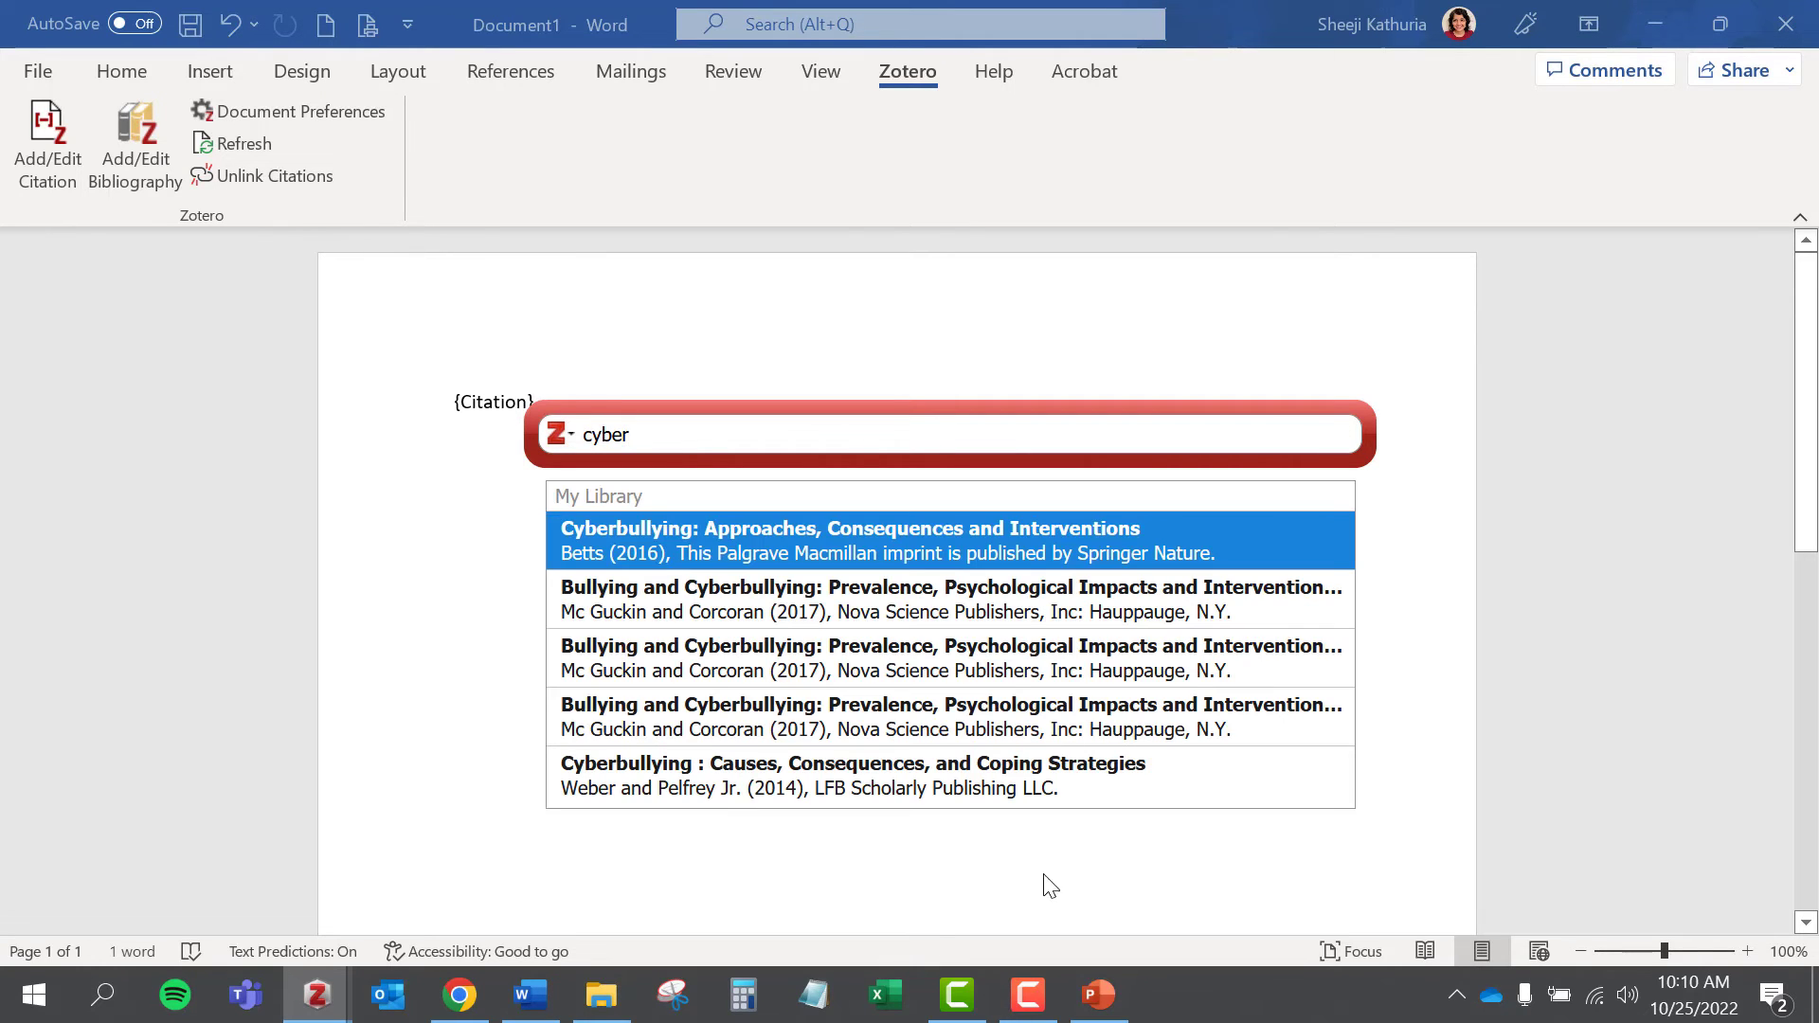
left_click(1021, 528)
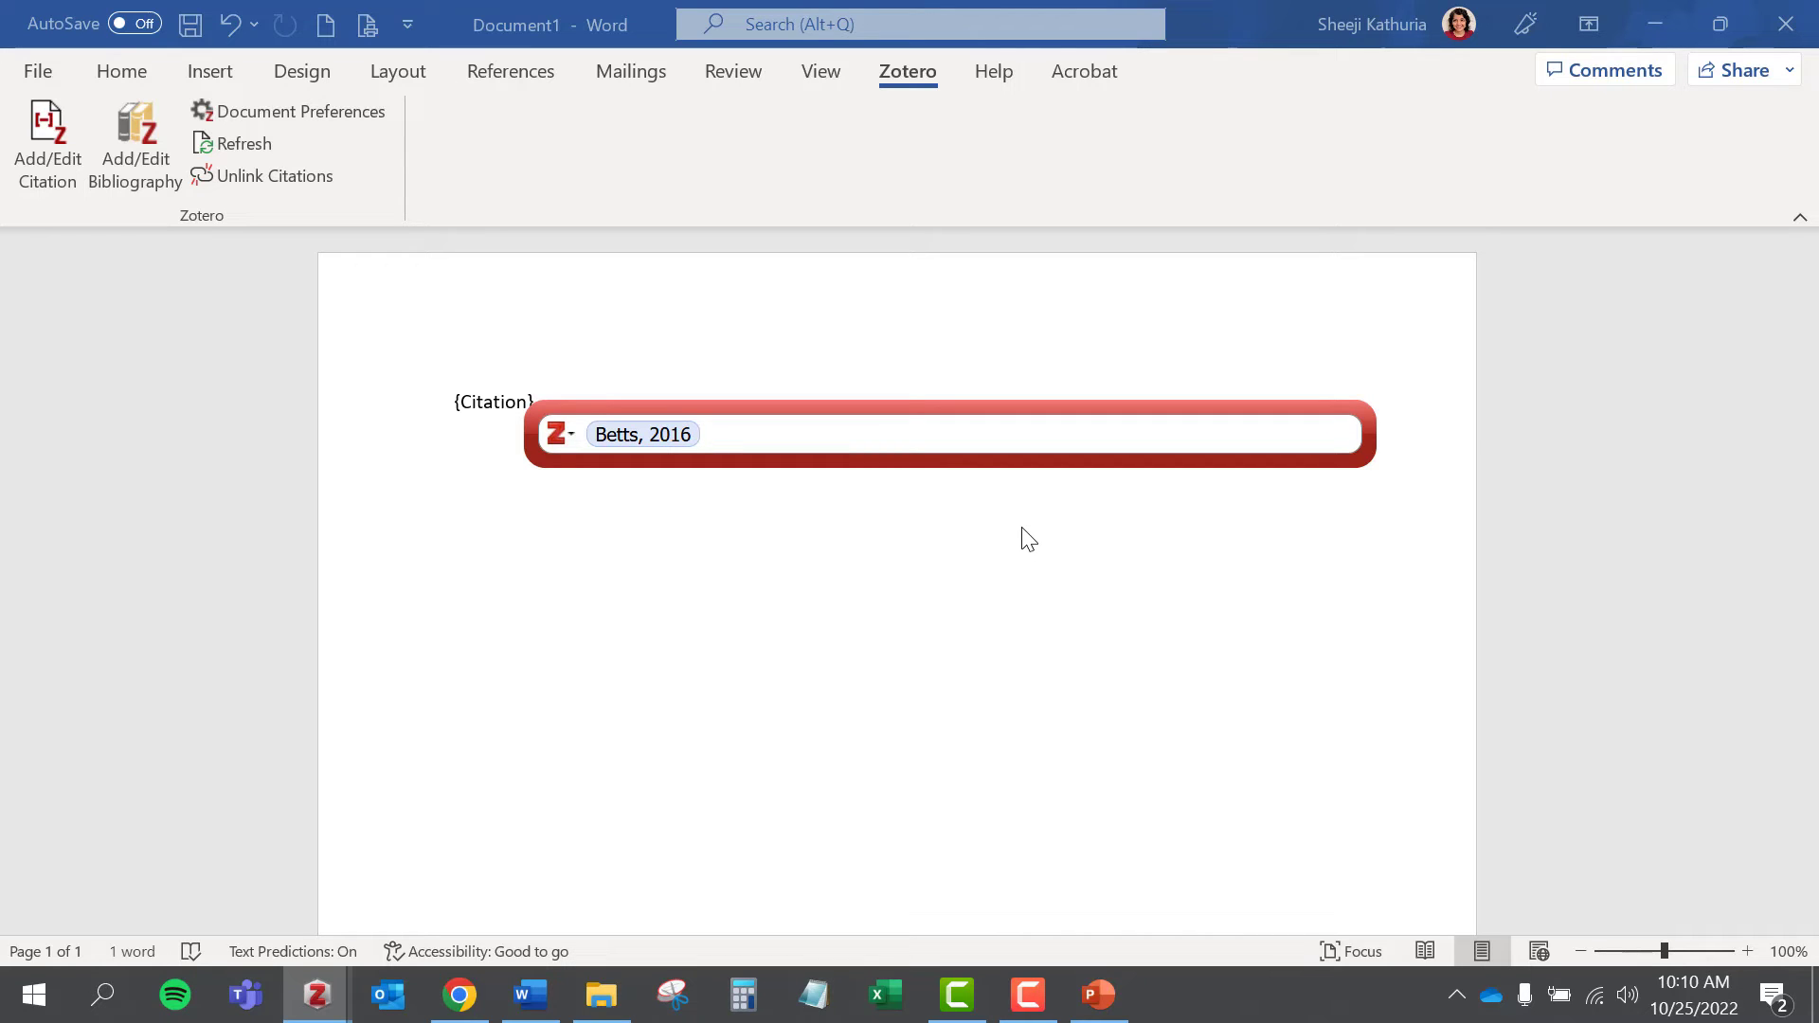
key("Return")
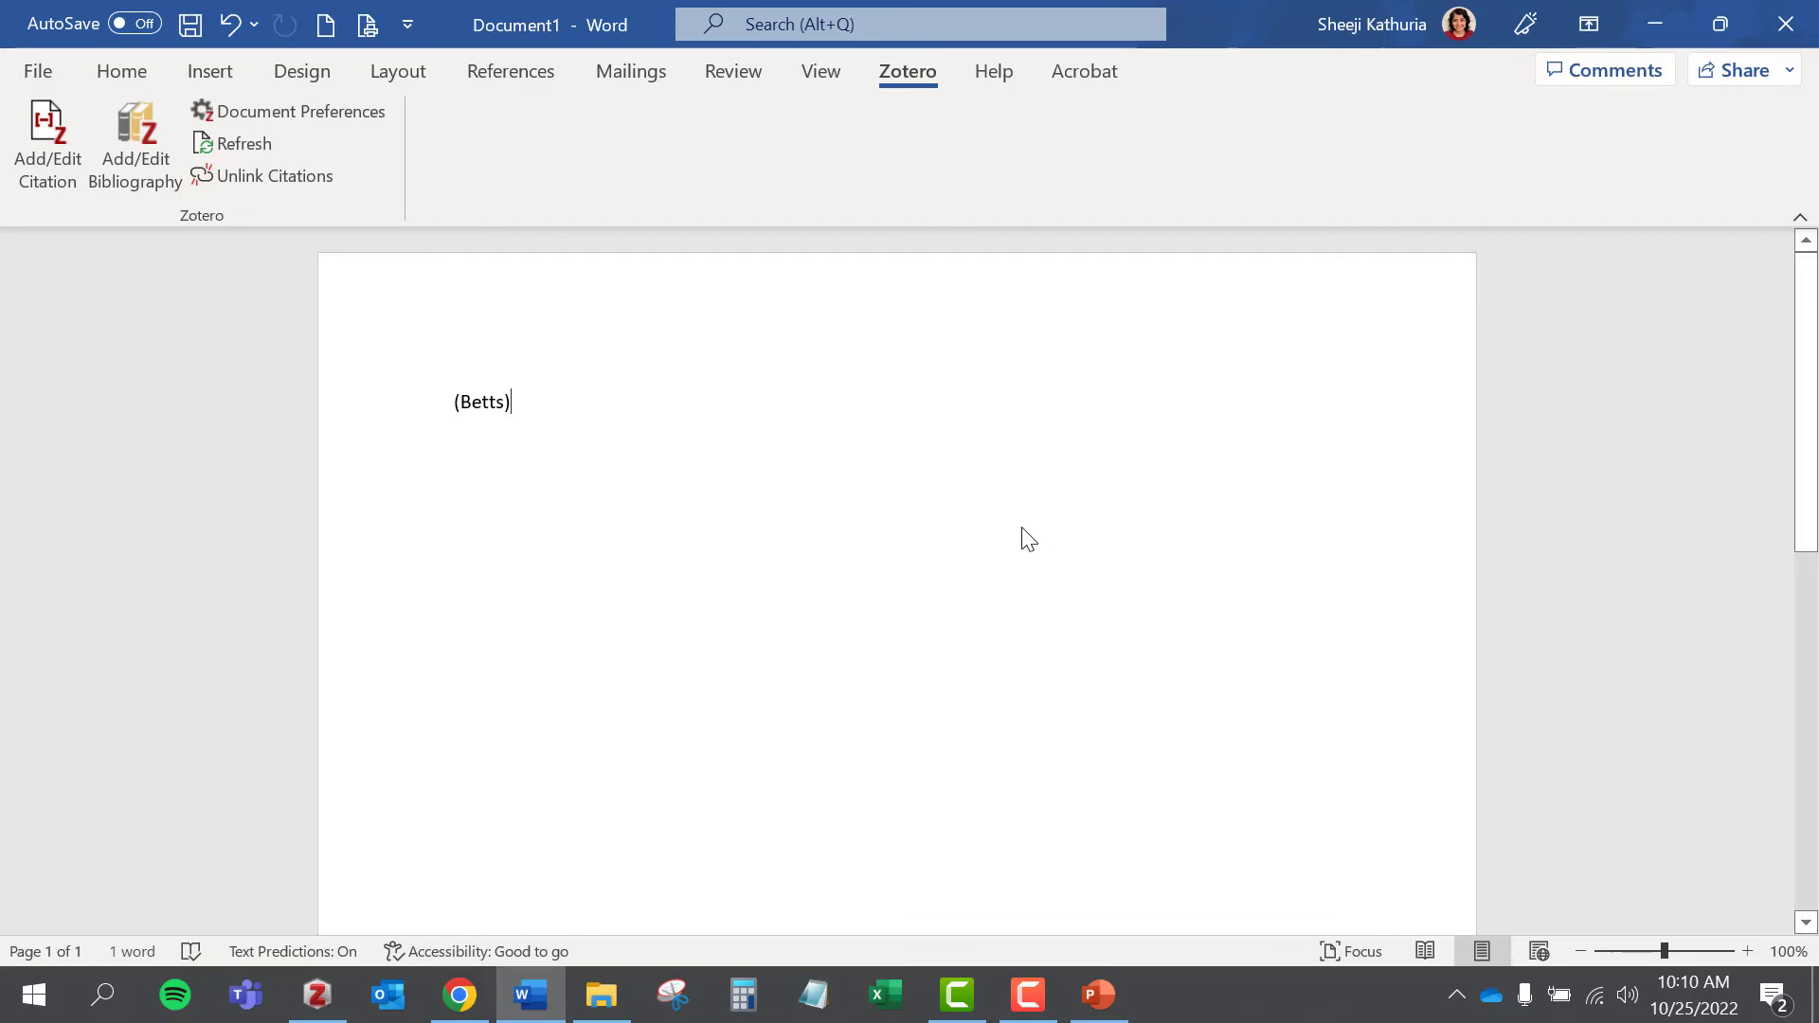
Step: Insert a Zotero bibliography two lines below the in-text citation
key("Return")
key("Return")
left_click(145, 157)
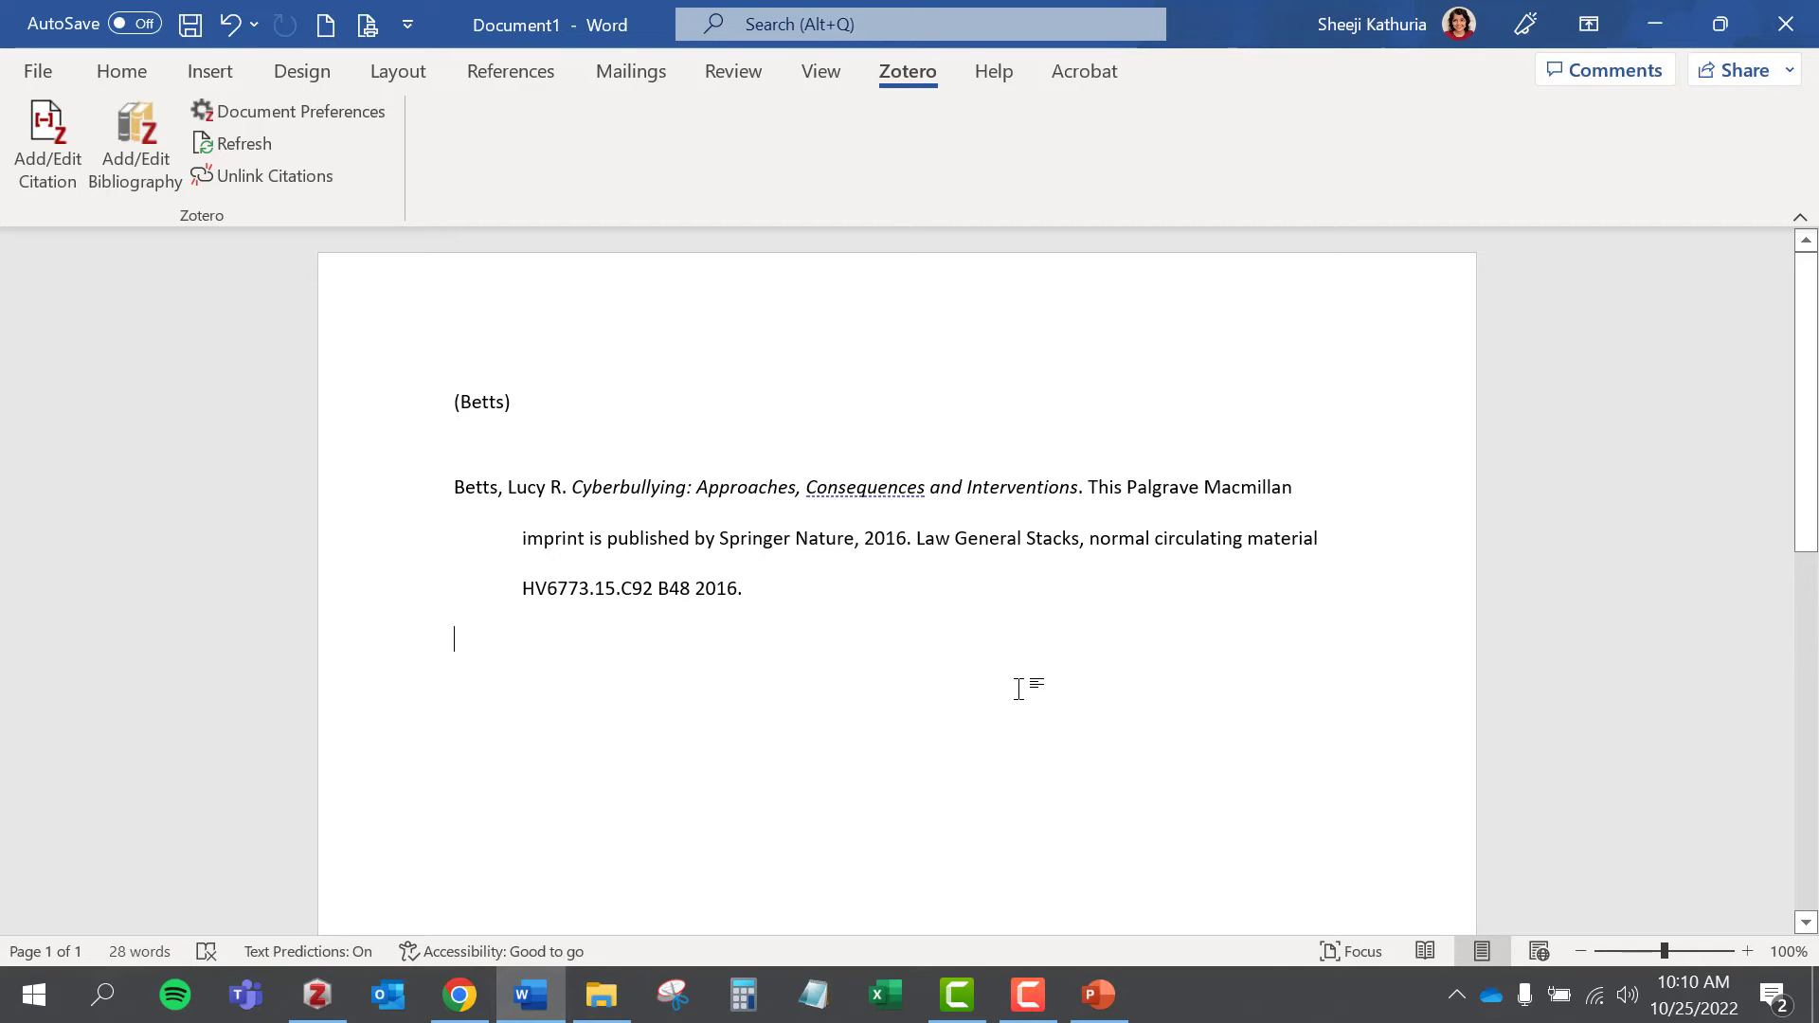
Step: Add a period after the first citation and cite page 21 of the 2017 book "Bullying and Cyberbullying: Prevalence, Psychological Impacts and Intervention Strategies"
left_click(609, 410)
type(".")
left_click(52, 142)
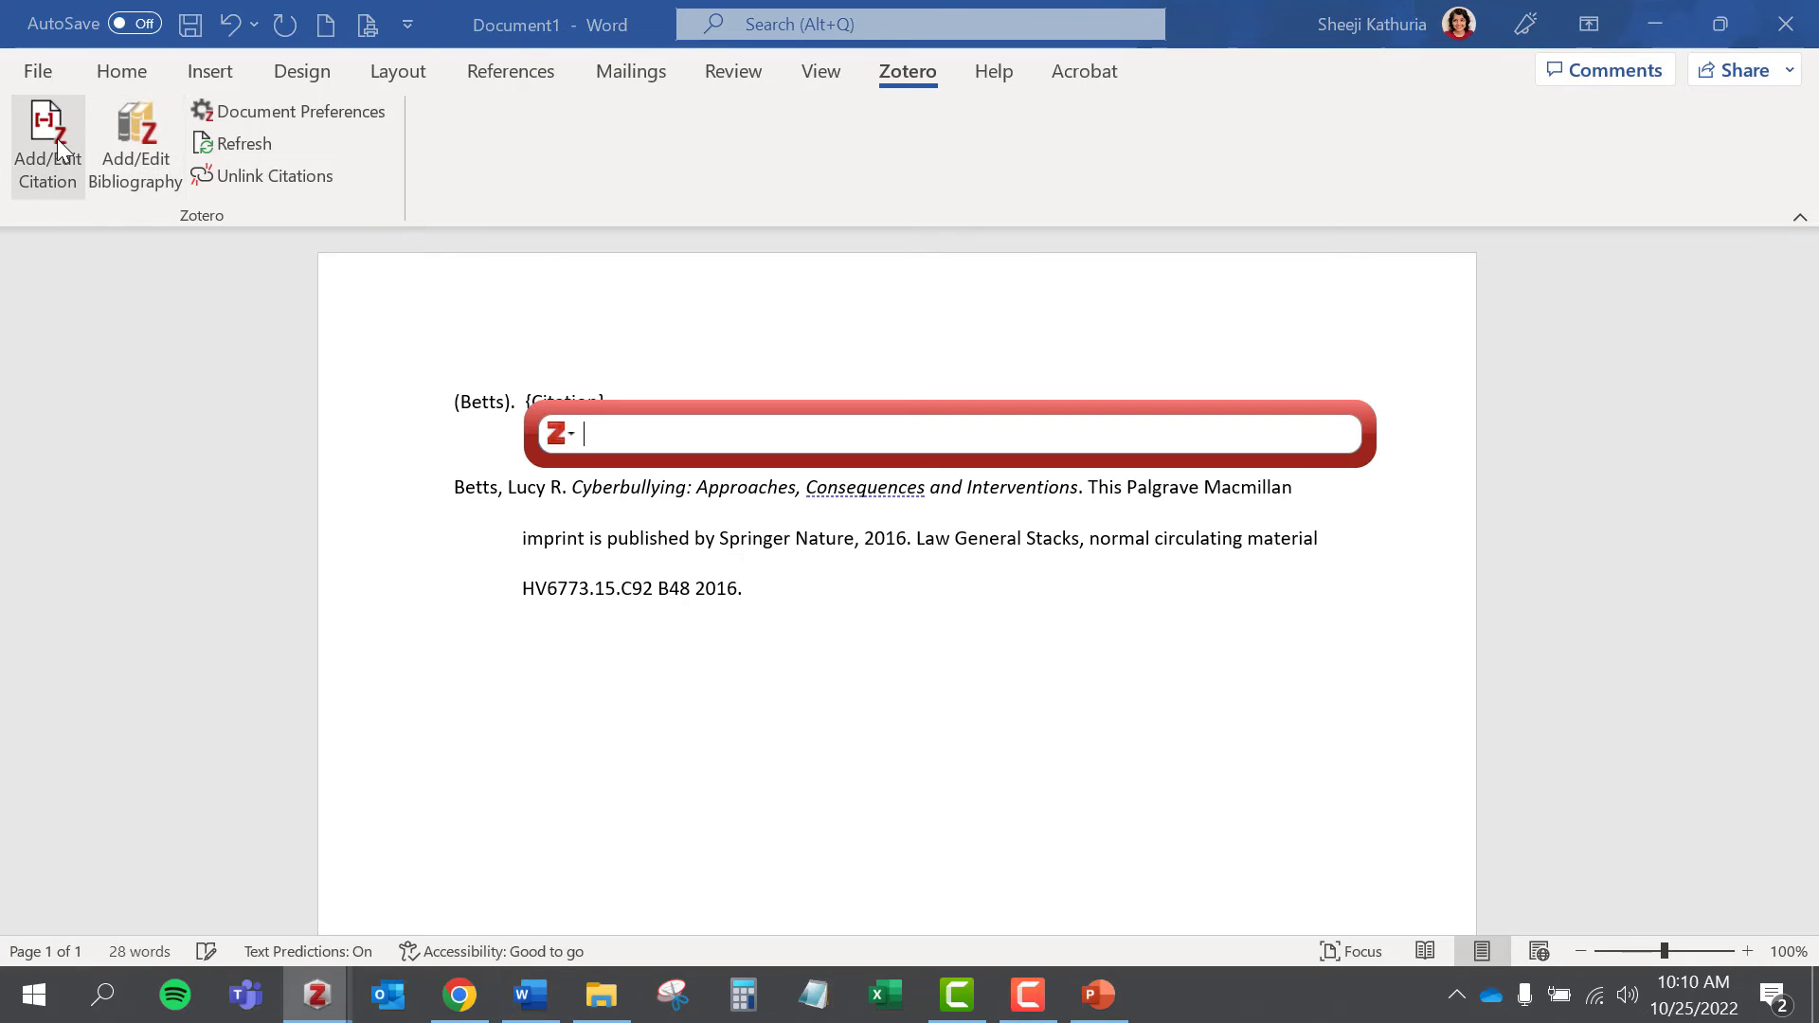
type("cyber")
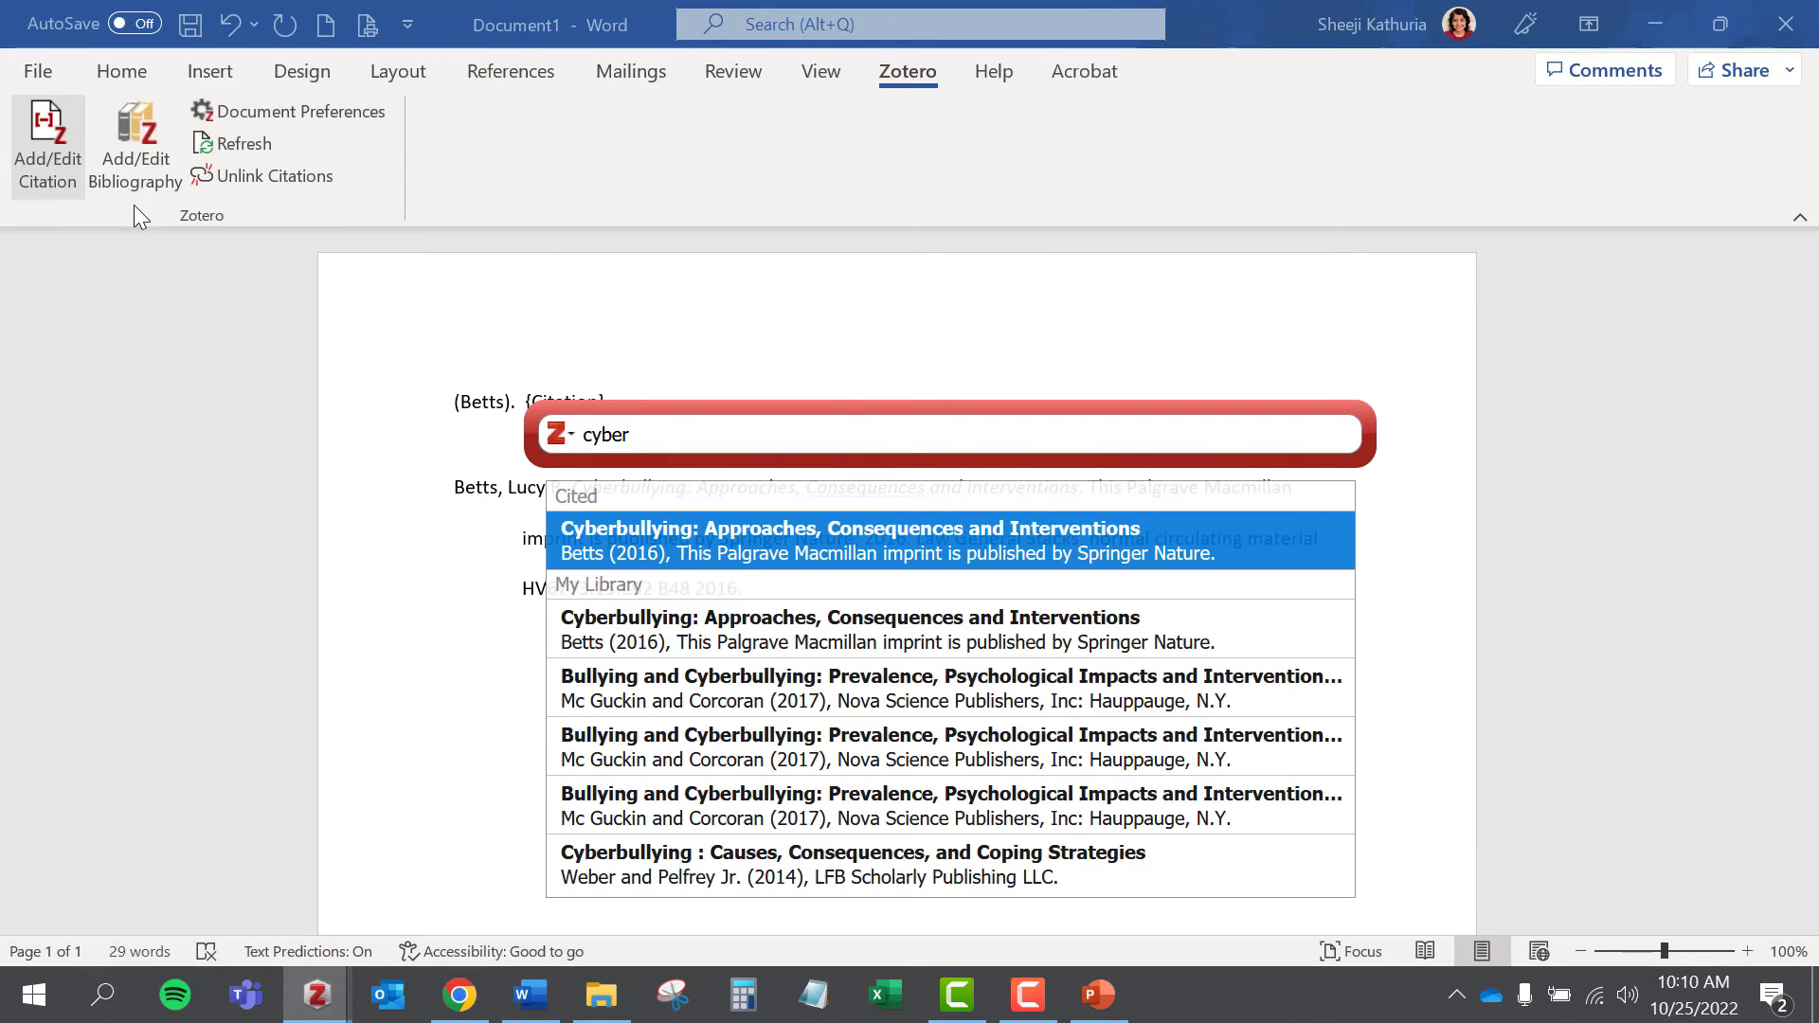
left_click(853, 694)
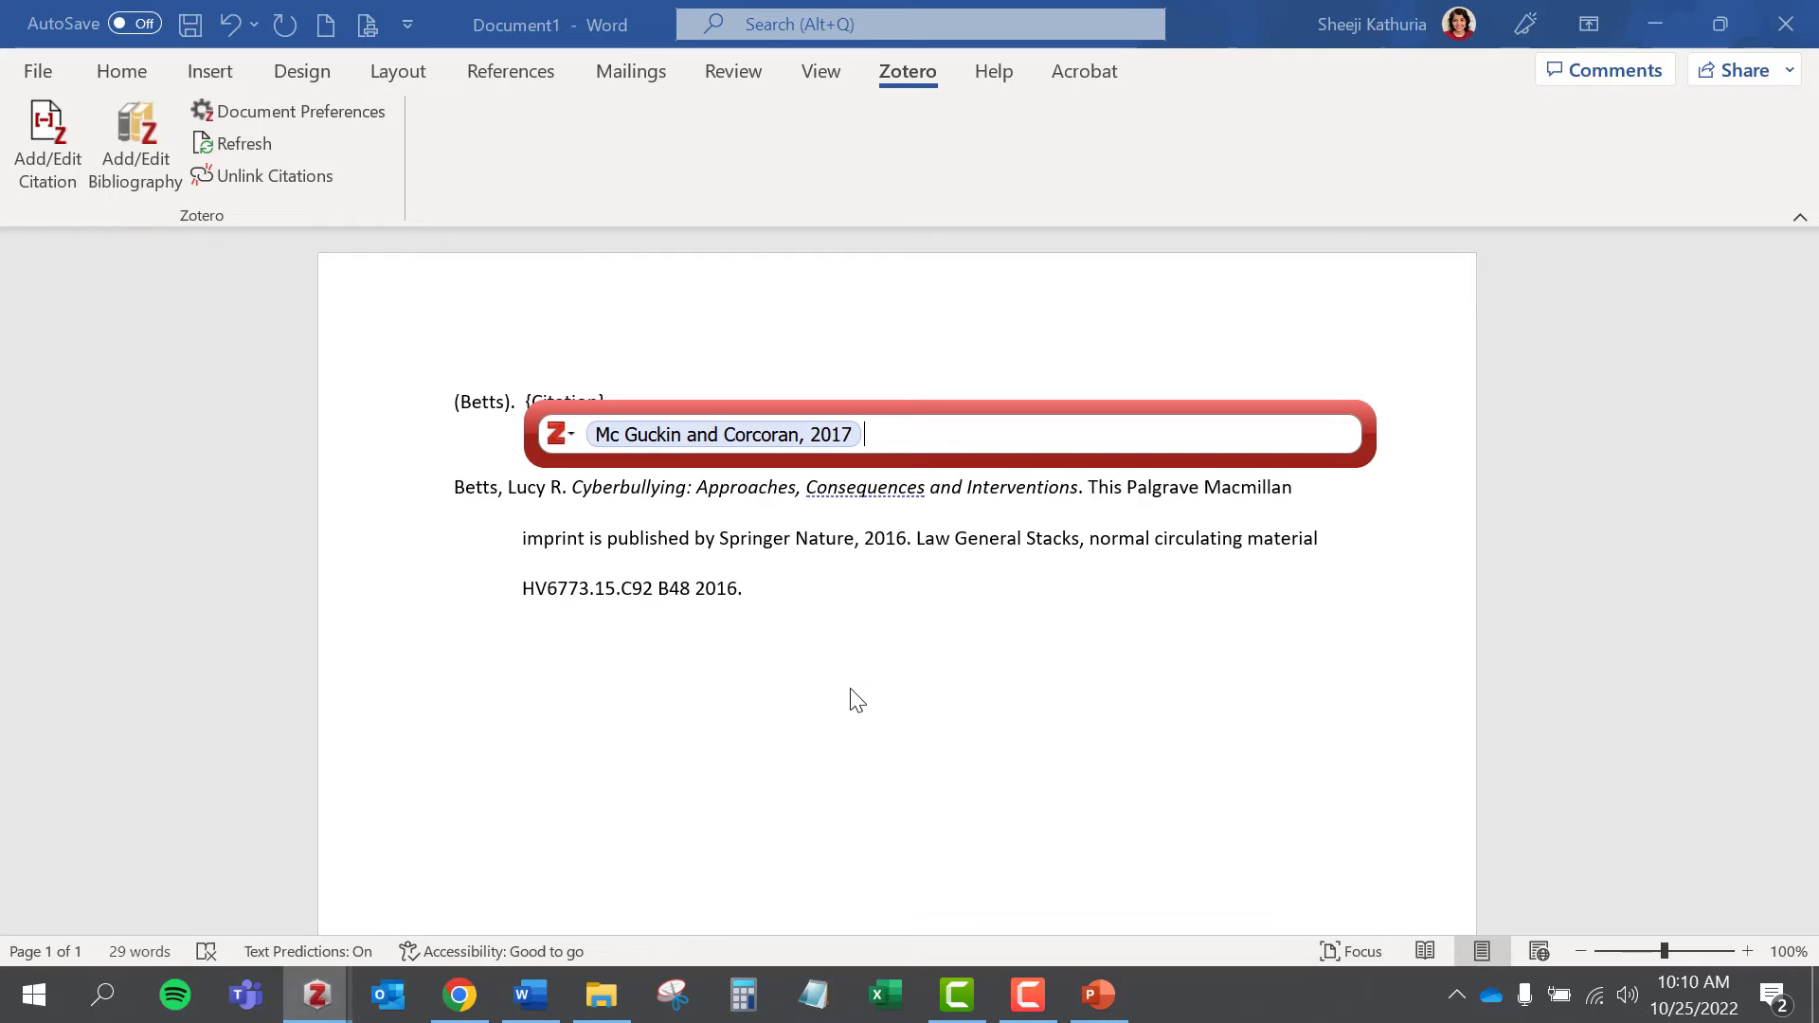
left_click(723, 434)
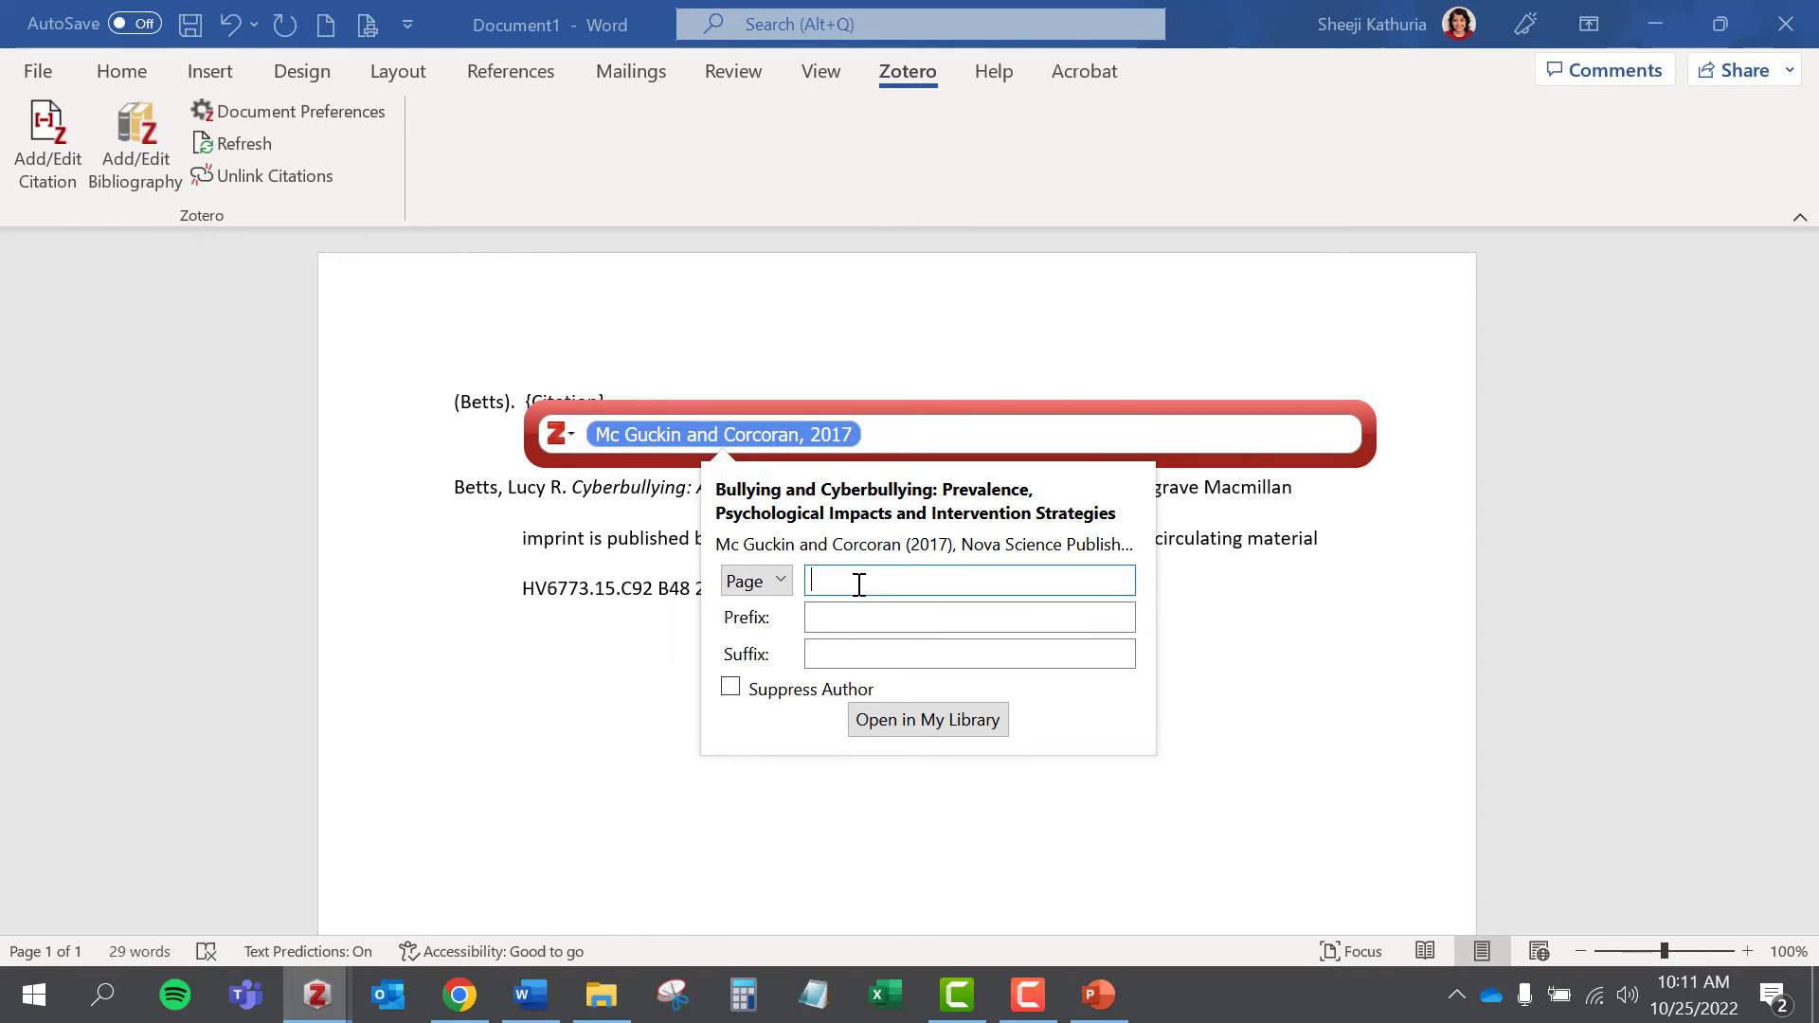
type("21")
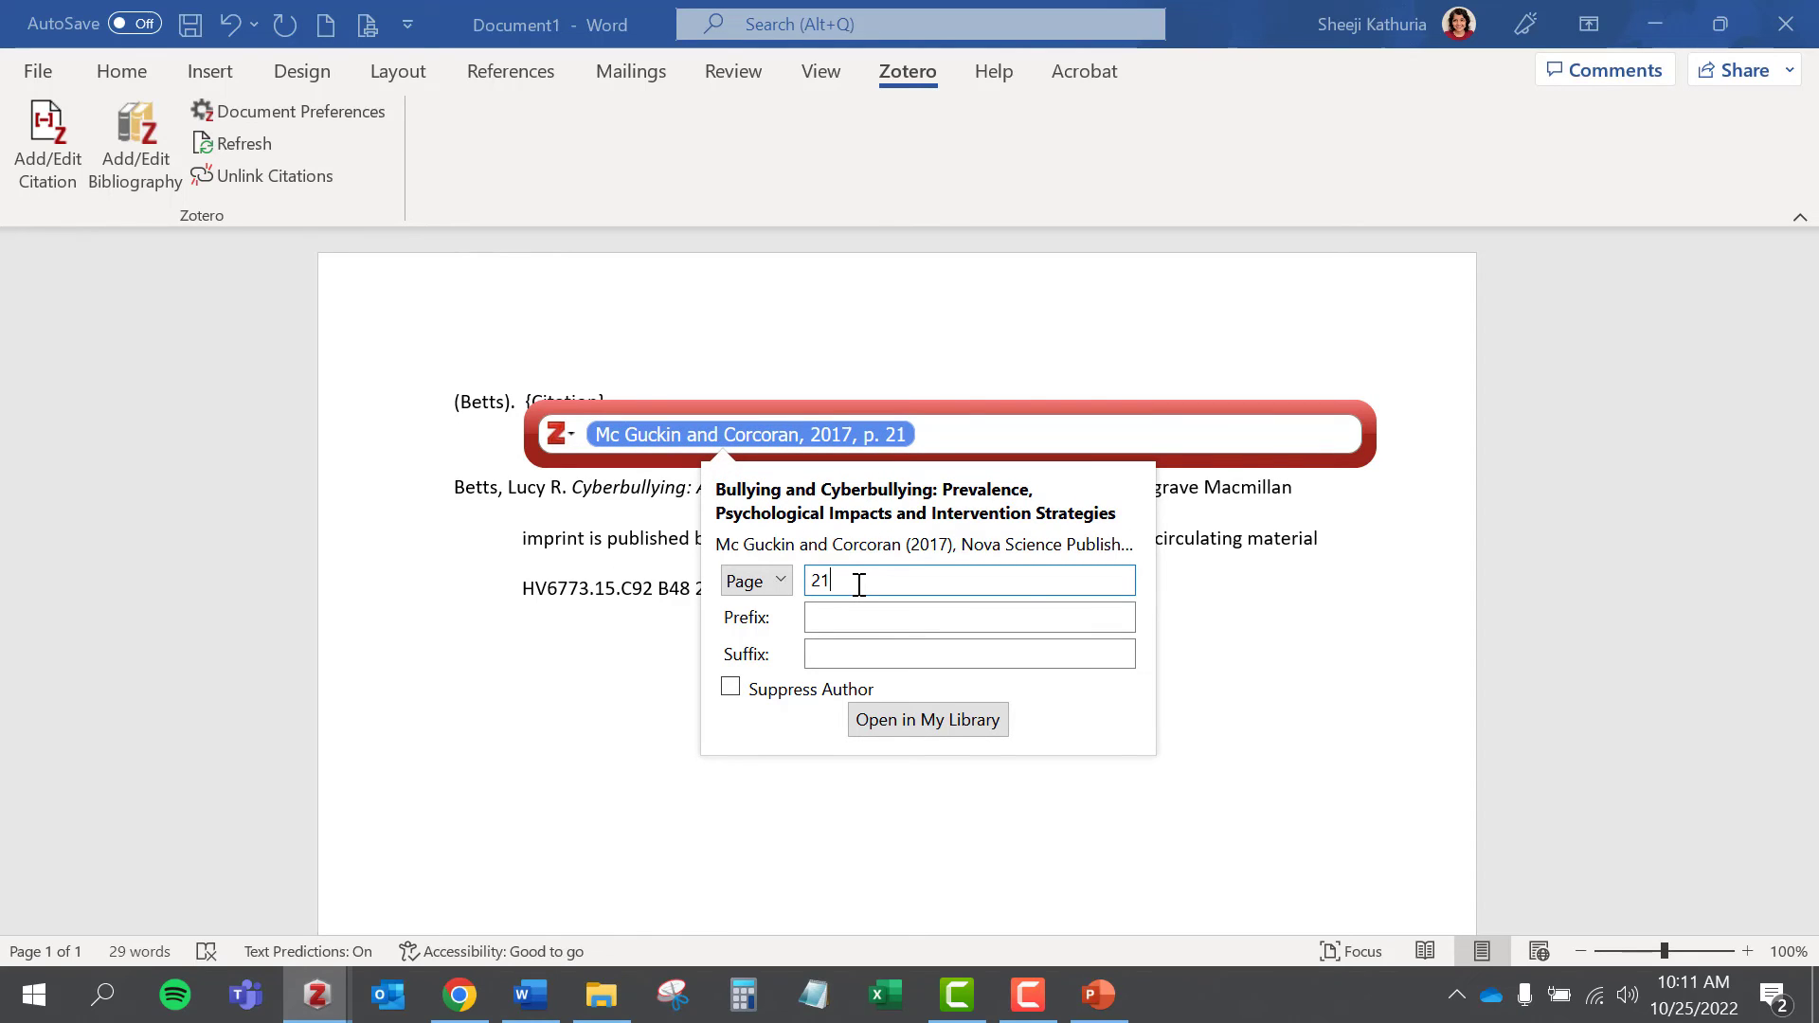
key("Return")
key("Return")
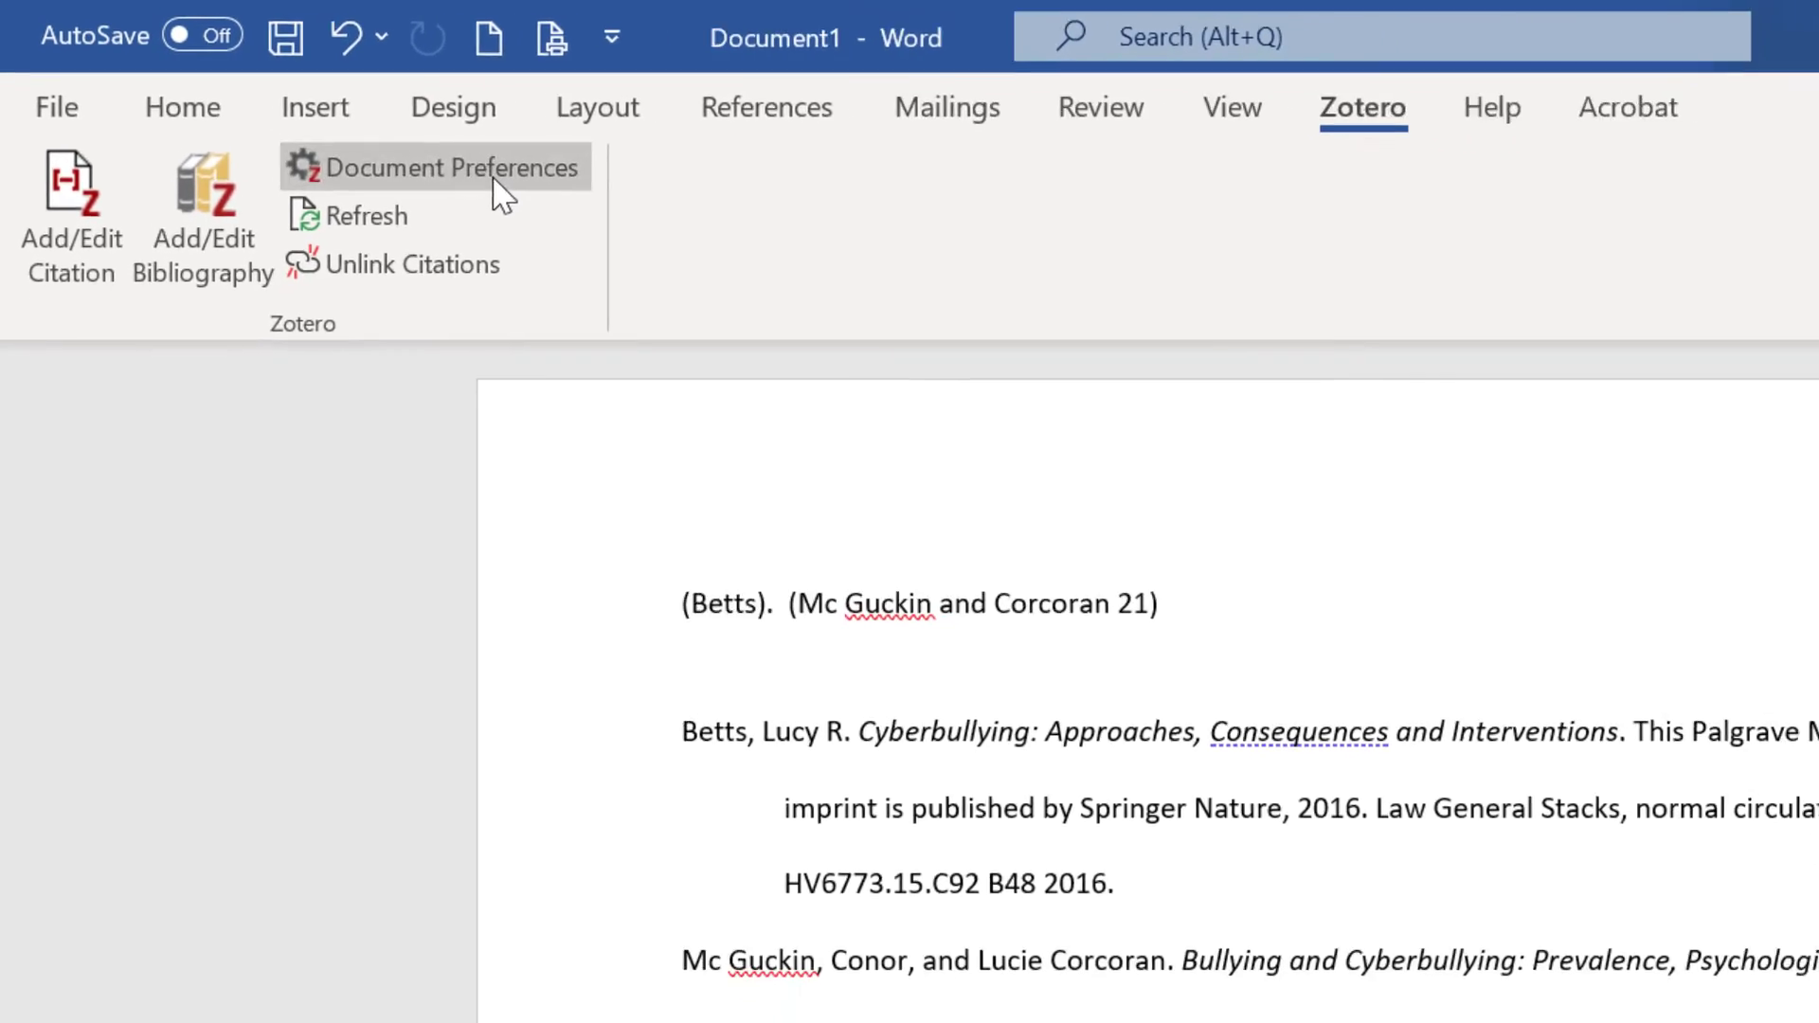
Step: Change the document's citation style to American Psychological Association (APA) 7th edition
left_click(500, 180)
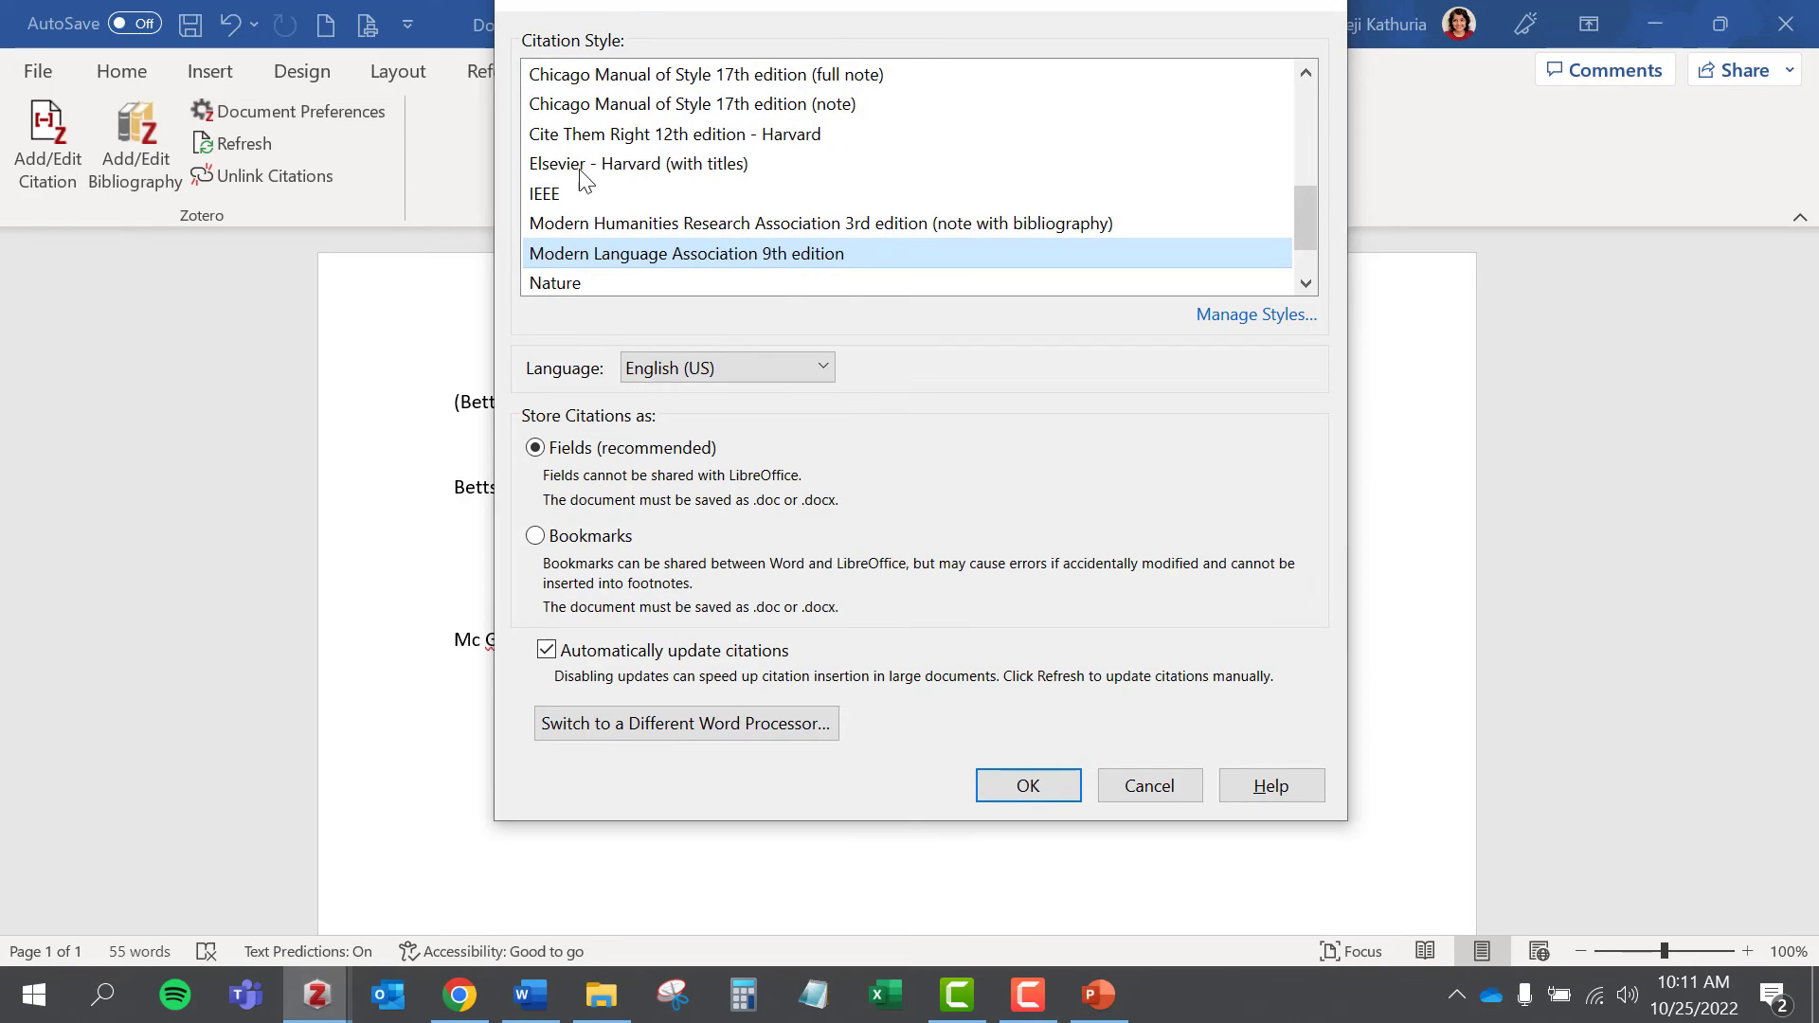
scroll(644, 227, "up", 3)
left_click(685, 166)
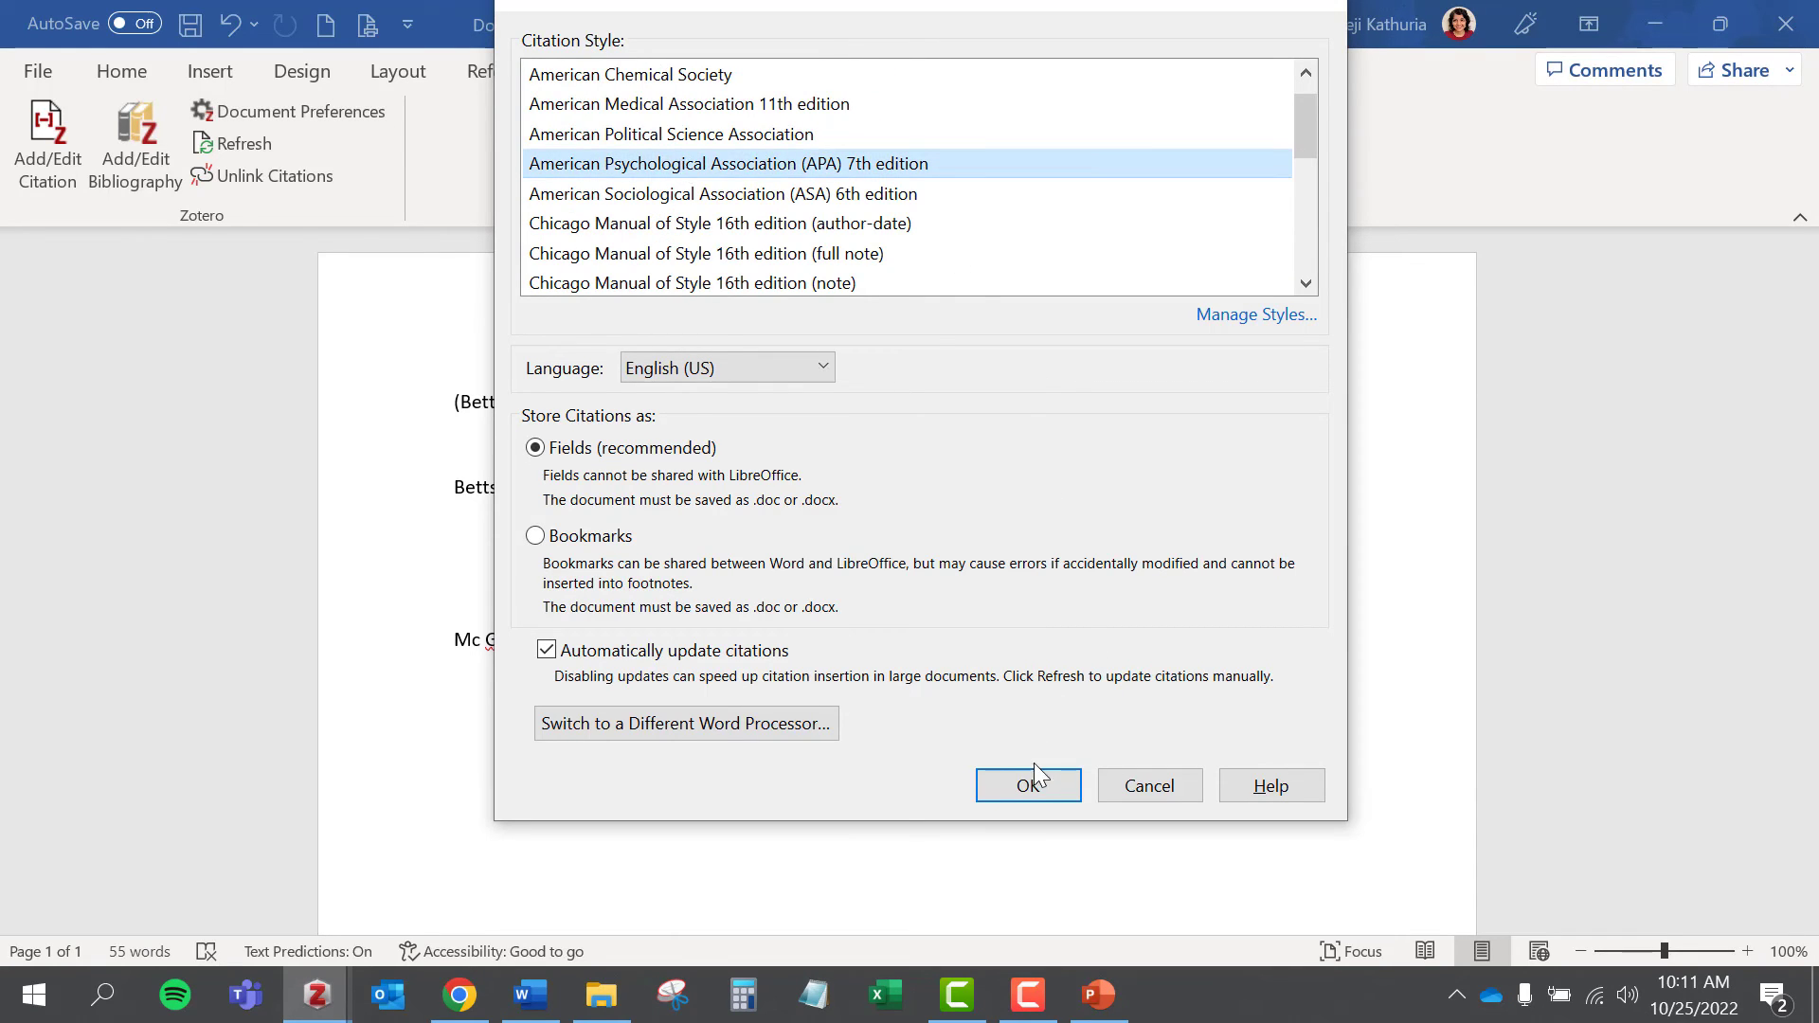
left_click(1029, 787)
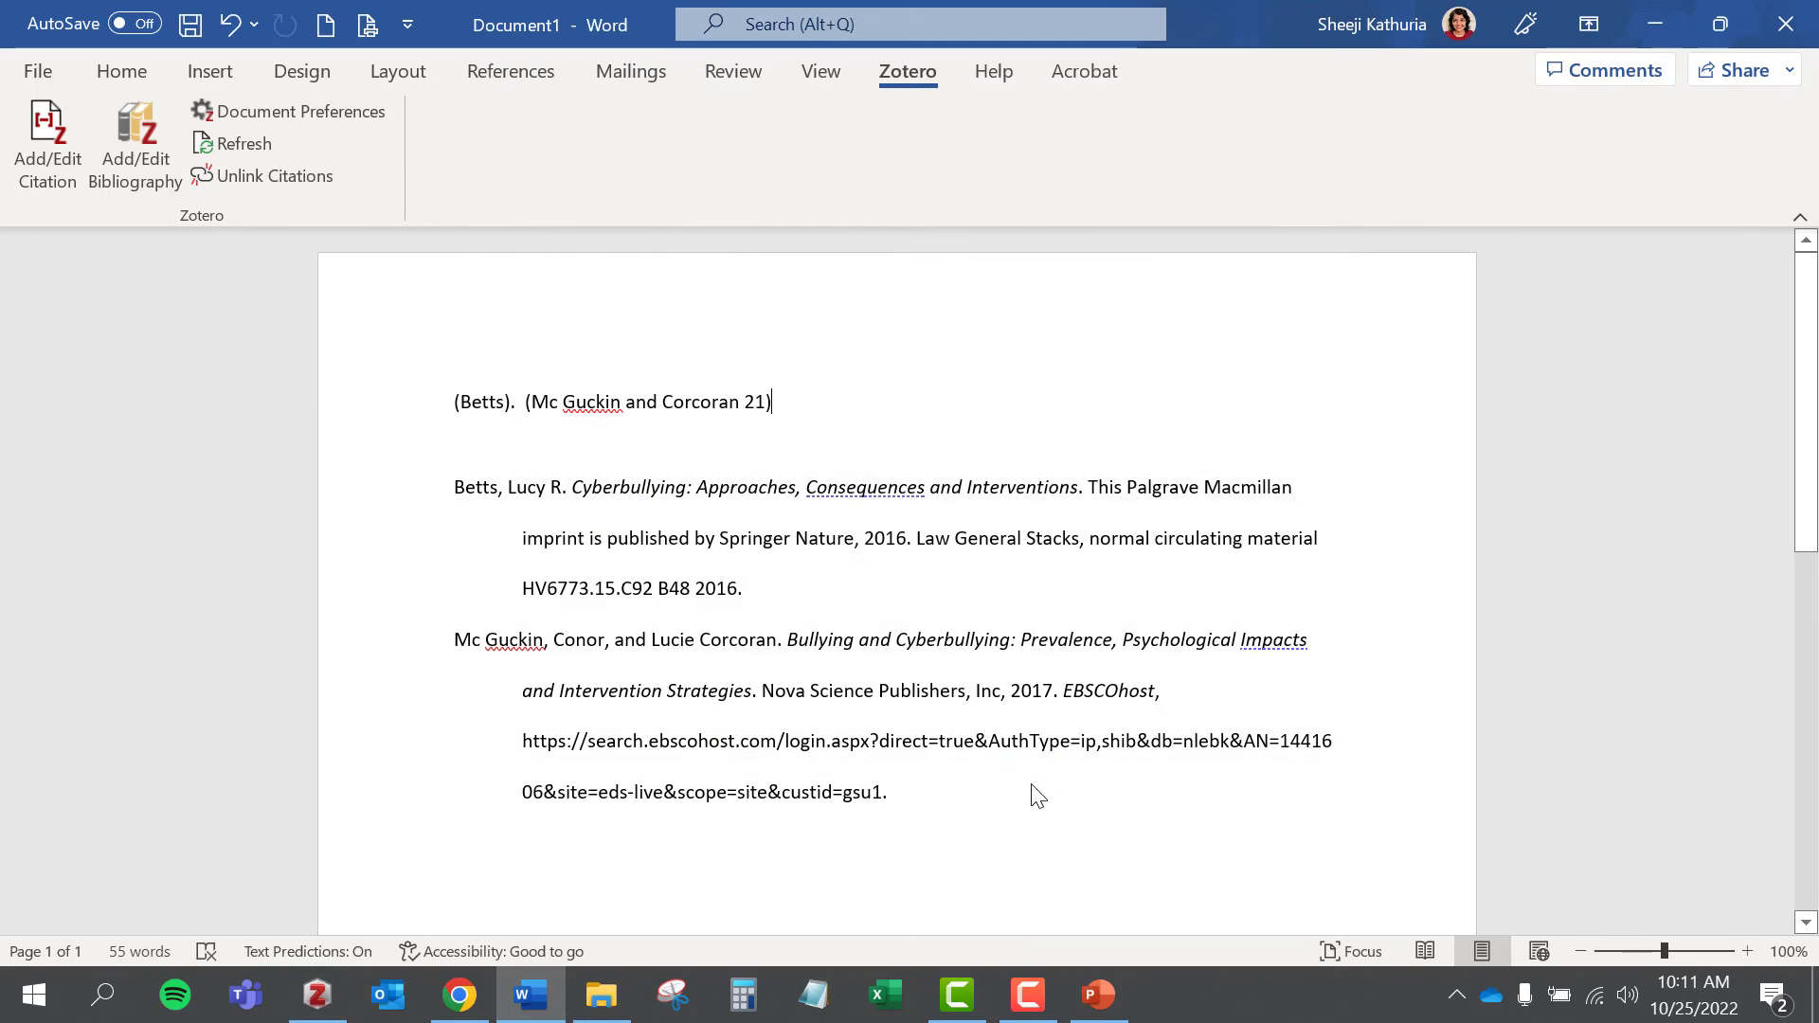